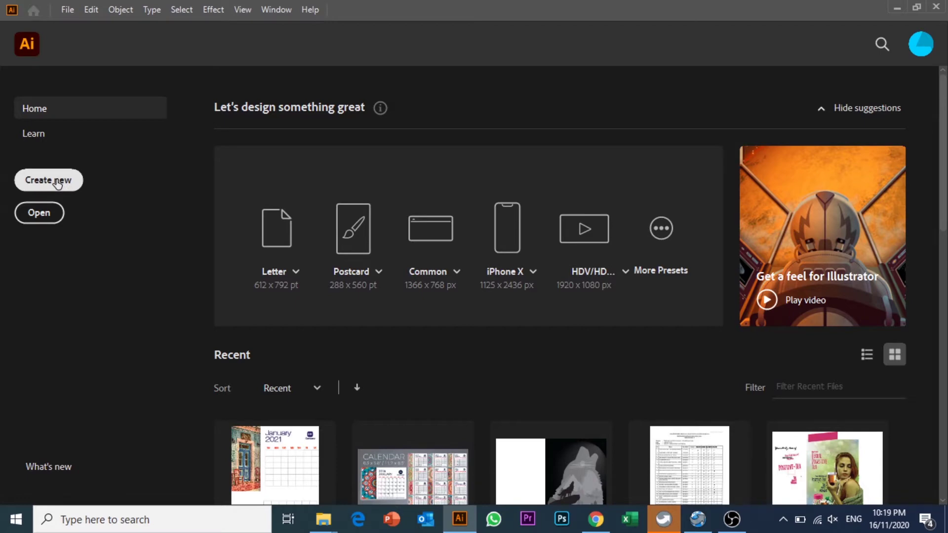
# - Create a new landscape document of 11.7 × 8.3 in, with units in inches
pyautogui.click(58, 184)
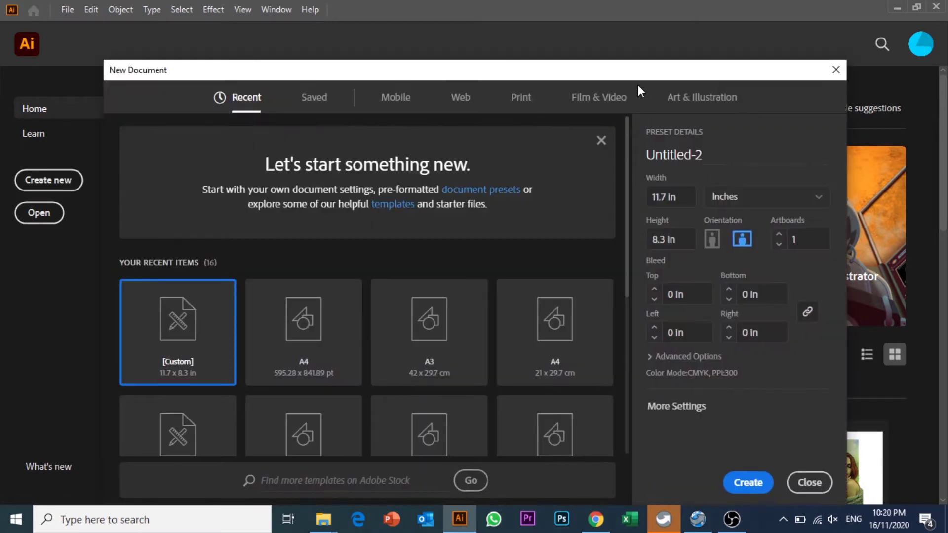
pyautogui.moveTo(643, 69); pyautogui.dragTo(642, 26)
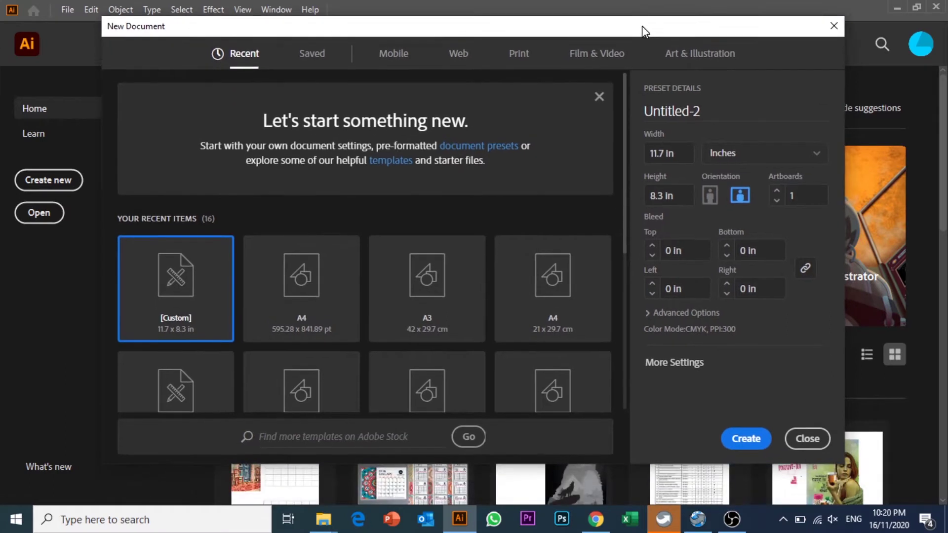
pyautogui.click(781, 149)
pyautogui.click(741, 223)
pyautogui.click(683, 154)
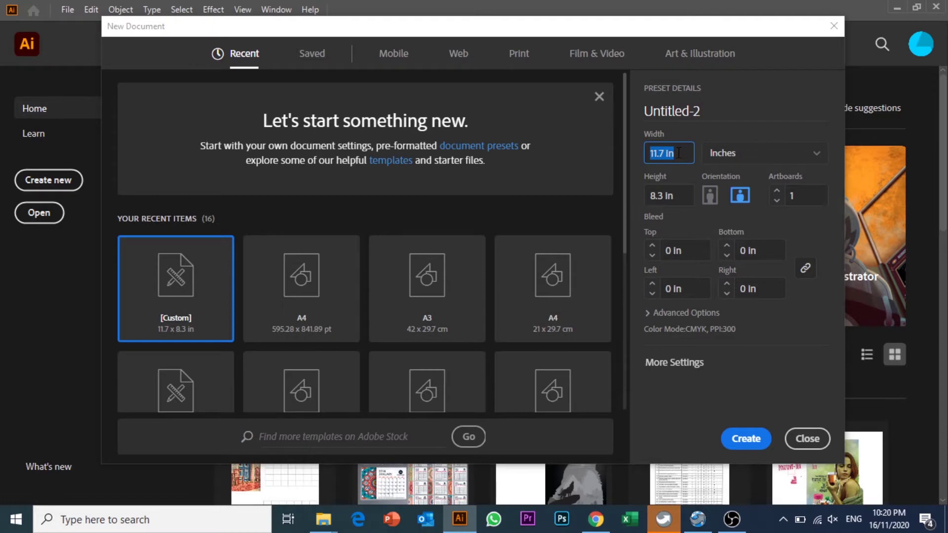
pyautogui.click(683, 194)
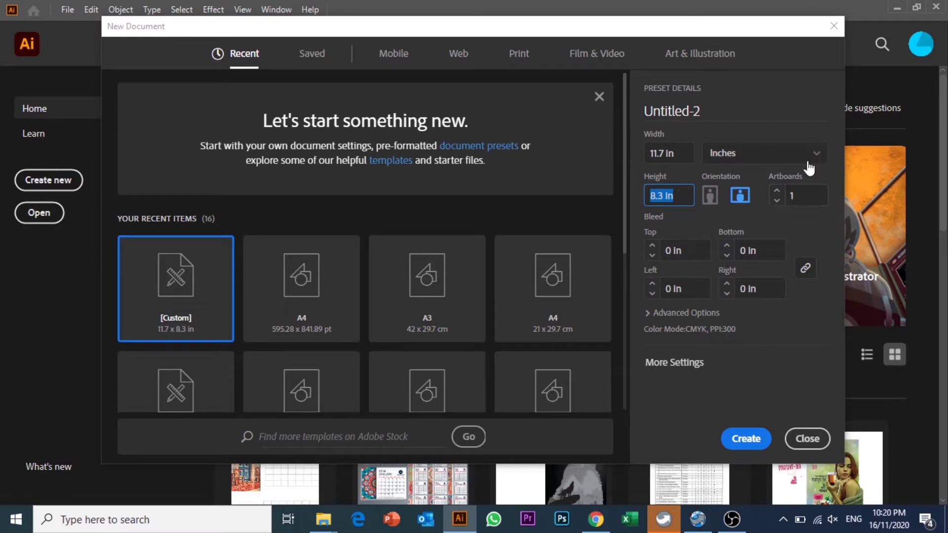
pyautogui.click(745, 438)
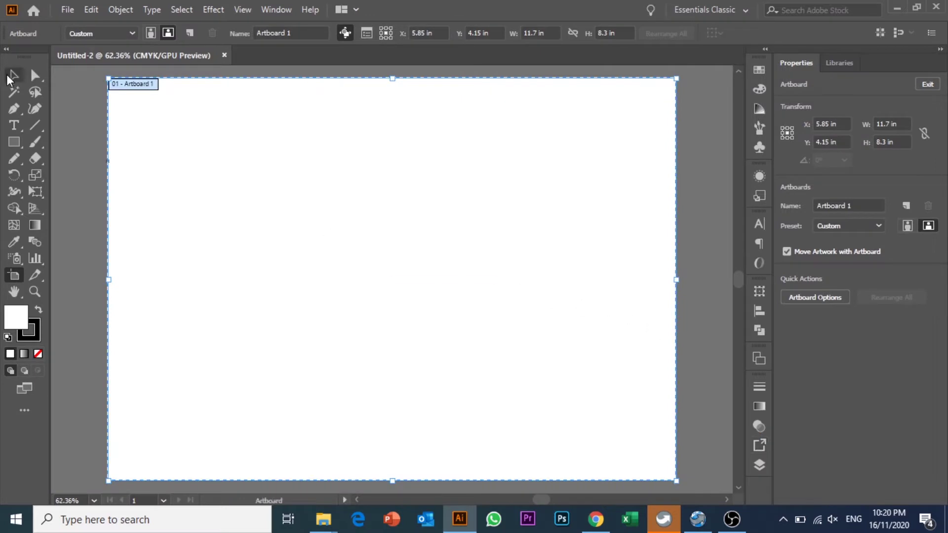
pyautogui.click(9, 76)
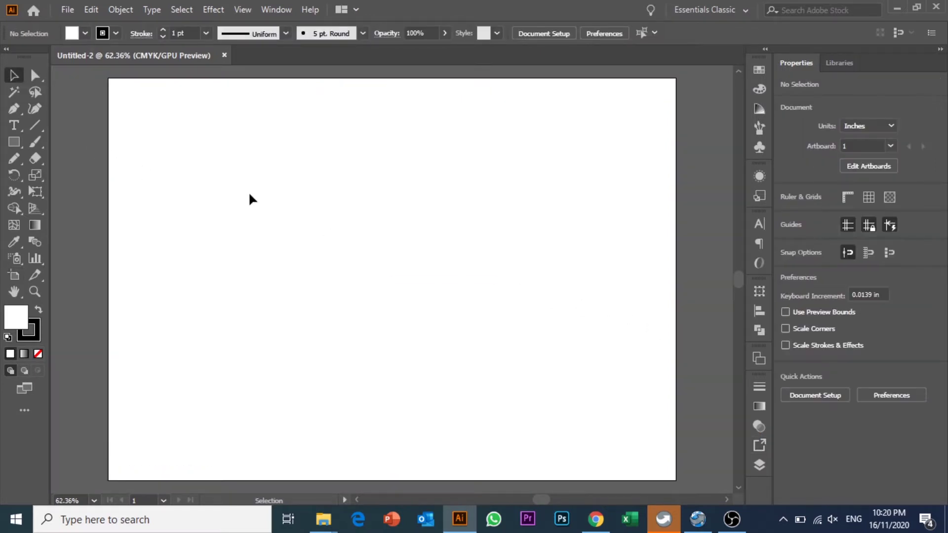
# - Save the blank document as 'Calander 2021.ai' with the default Illustrator options
pyautogui.click(69, 11)
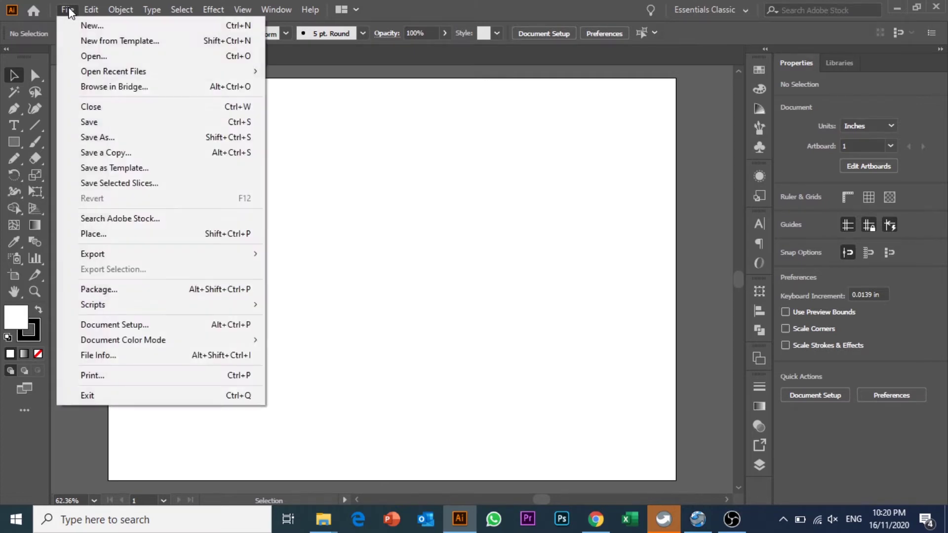
pyautogui.click(91, 138)
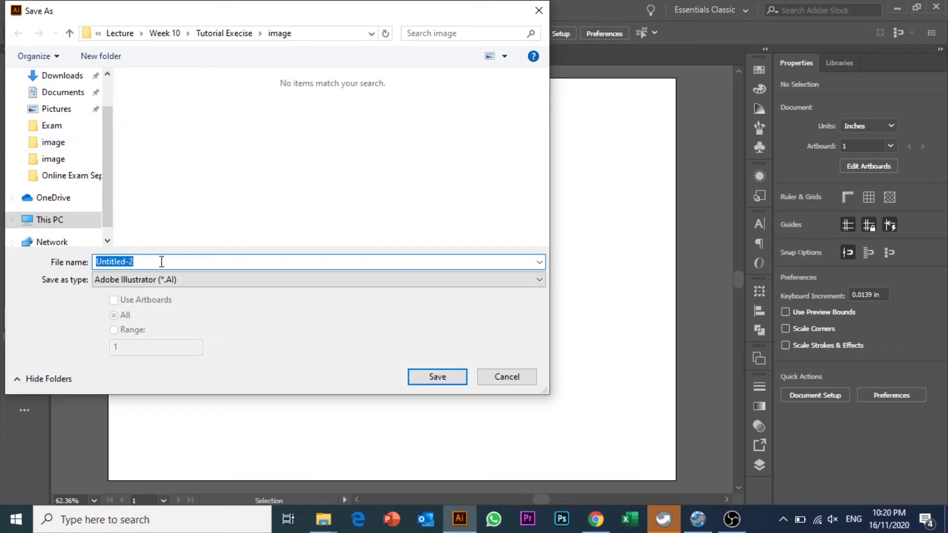
pyautogui.write('Cal')
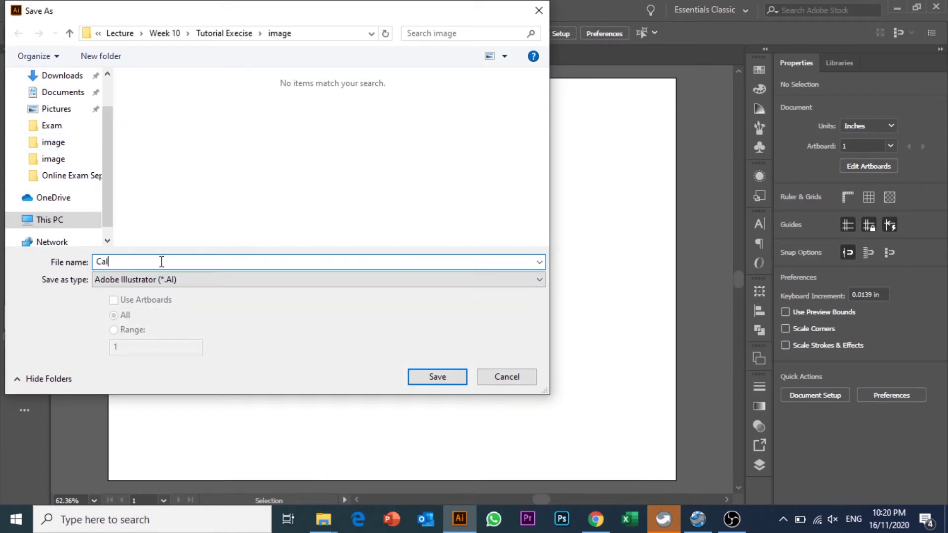
pyautogui.write('ander 2021')
pyautogui.click(451, 375)
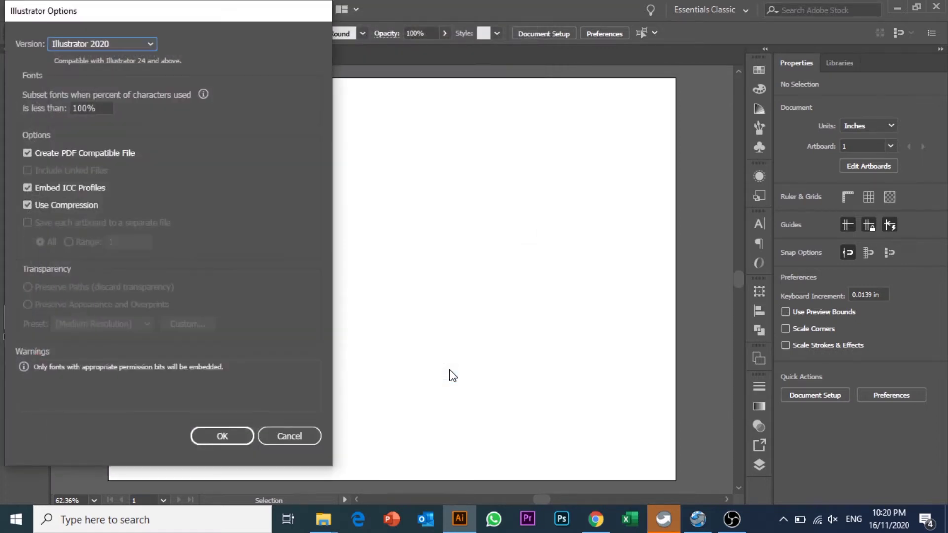
pyautogui.click(223, 438)
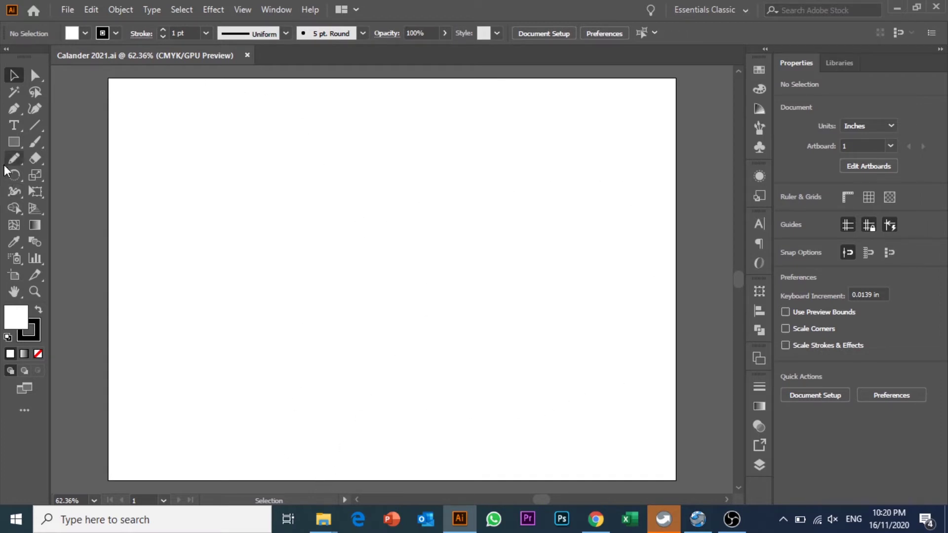
# - Draw a mid-grey rectangle with no stroke down the page's left side
pyautogui.click(14, 143)
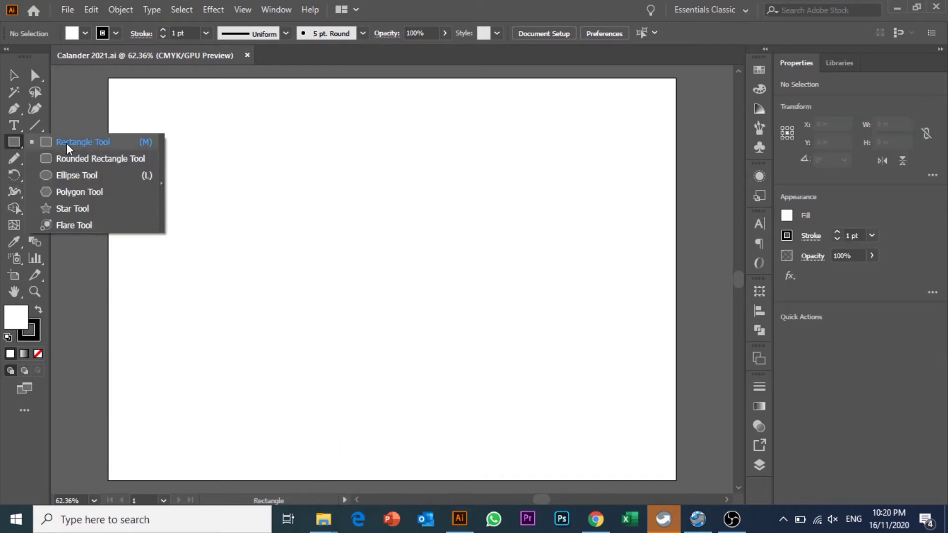
pyautogui.click(65, 143)
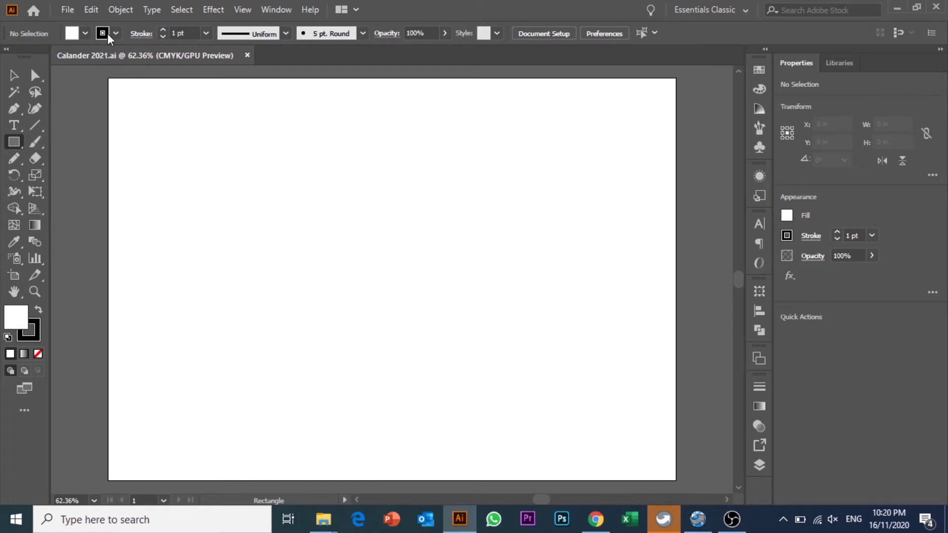
pyautogui.click(86, 33)
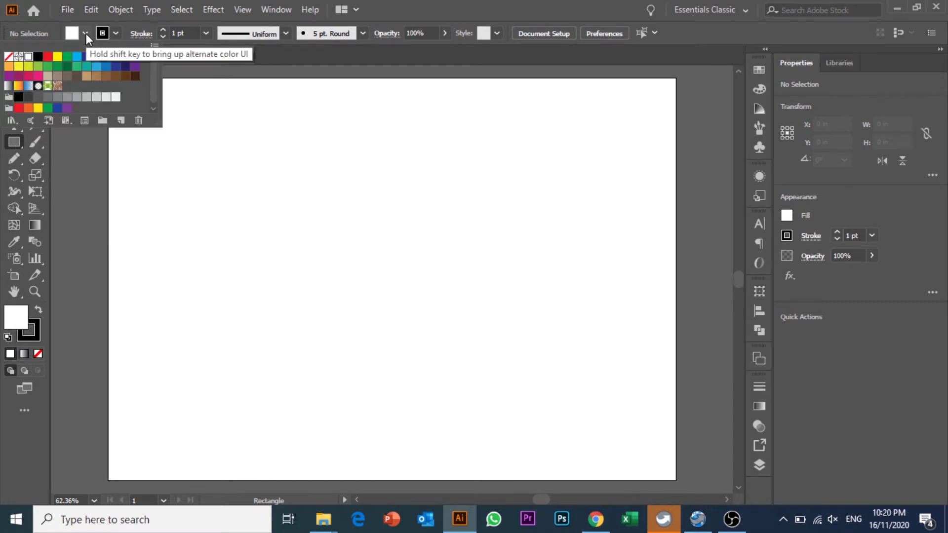
pyautogui.click(58, 96)
pyautogui.click(116, 33)
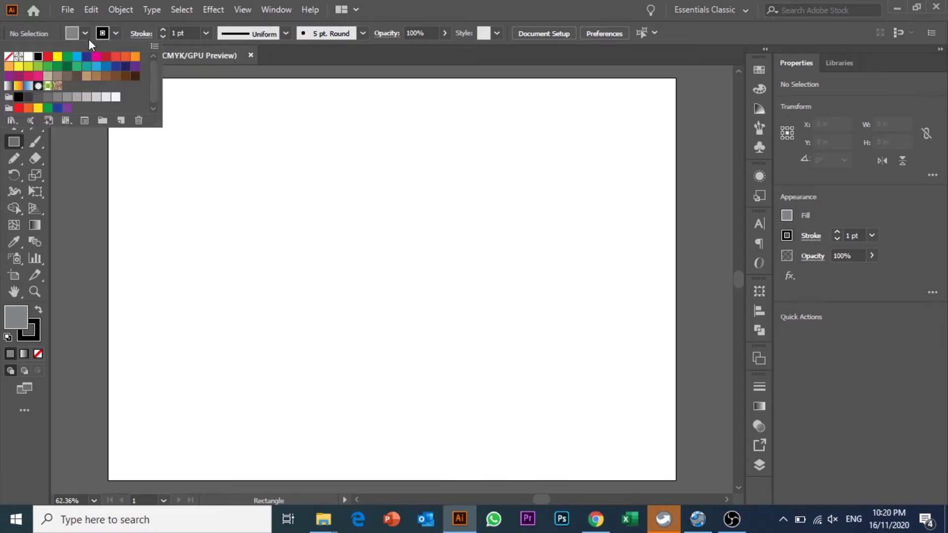
pyautogui.click(8, 56)
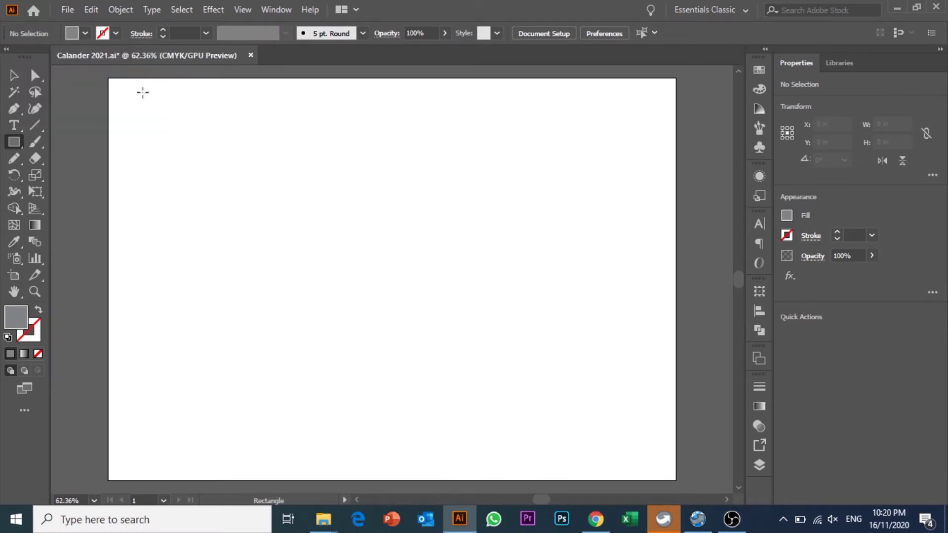
pyautogui.moveTo(108, 79); pyautogui.dragTo(272, 479)
pyautogui.click(14, 75)
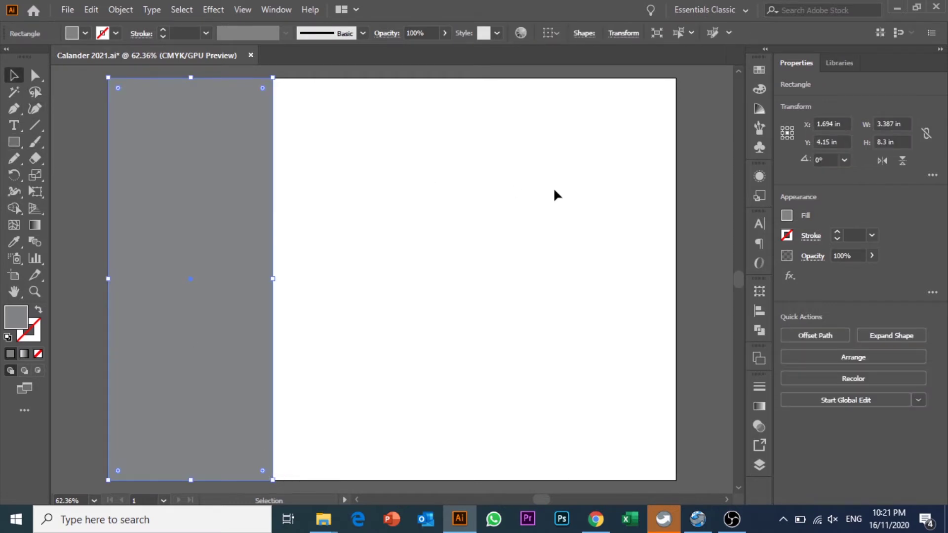
pyautogui.click(543, 195)
pyautogui.click(234, 171)
pyautogui.click(358, 219)
# - Draw a no-fill rectangle with a black 1 pt stroke over the page's lower right
pyautogui.click(14, 144)
pyautogui.moveTo(13, 144); pyautogui.dragTo(48, 146)
pyautogui.click(114, 34)
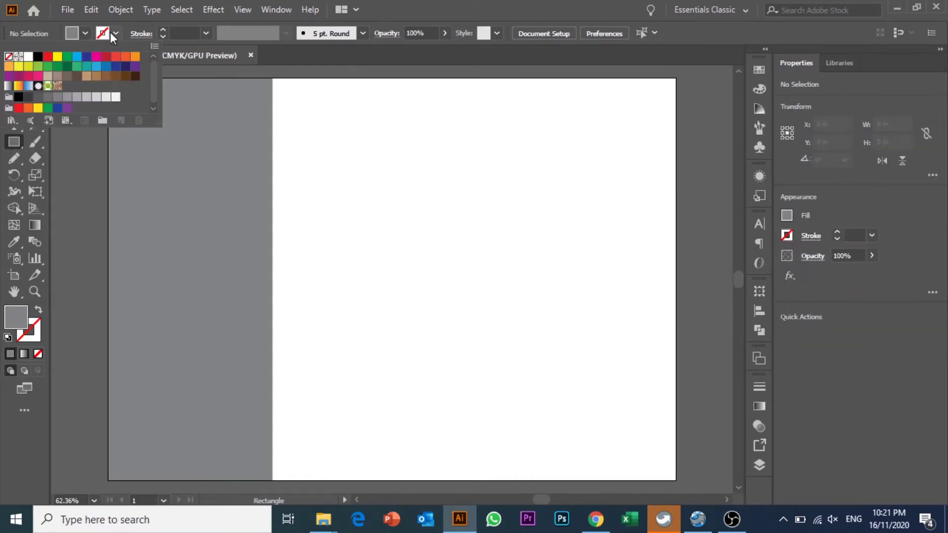
pyautogui.click(39, 56)
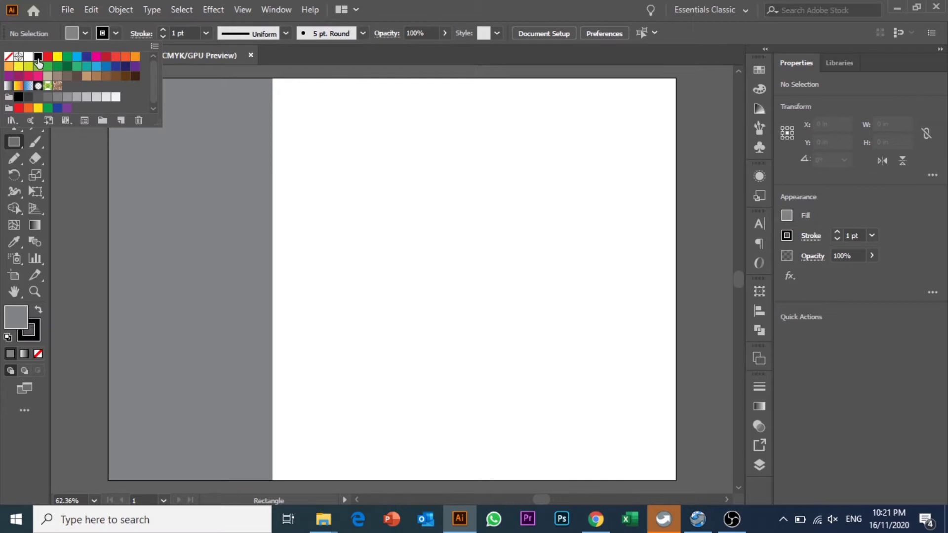
pyautogui.click(86, 34)
pyautogui.click(84, 34)
pyautogui.click(9, 57)
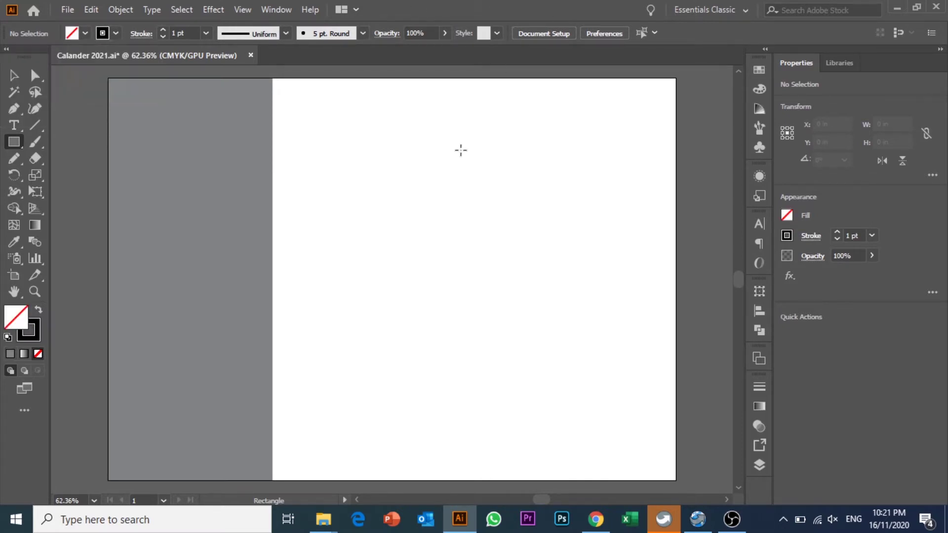
pyautogui.moveTo(302, 210); pyautogui.dragTo(647, 447)
pyautogui.press('v')
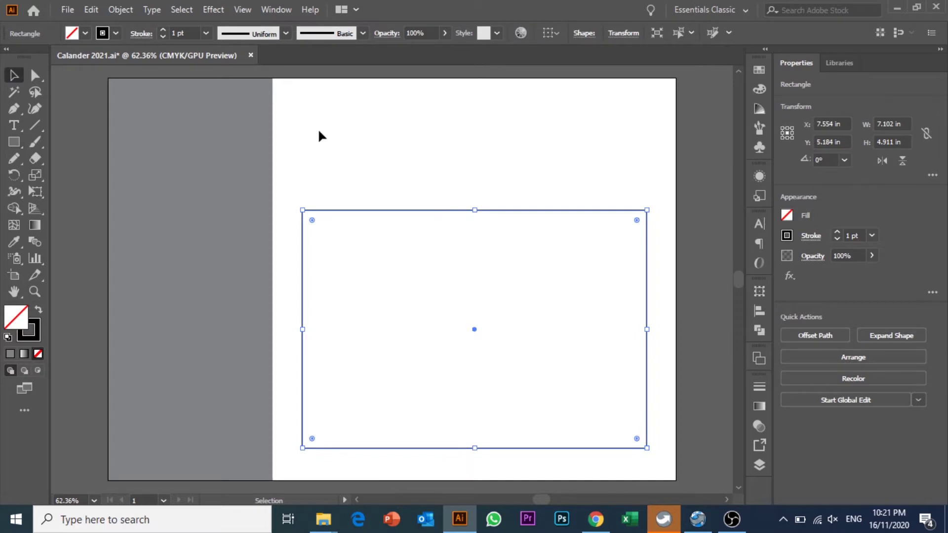
pyautogui.click(320, 136)
pyautogui.click(304, 276)
pyautogui.click(360, 285)
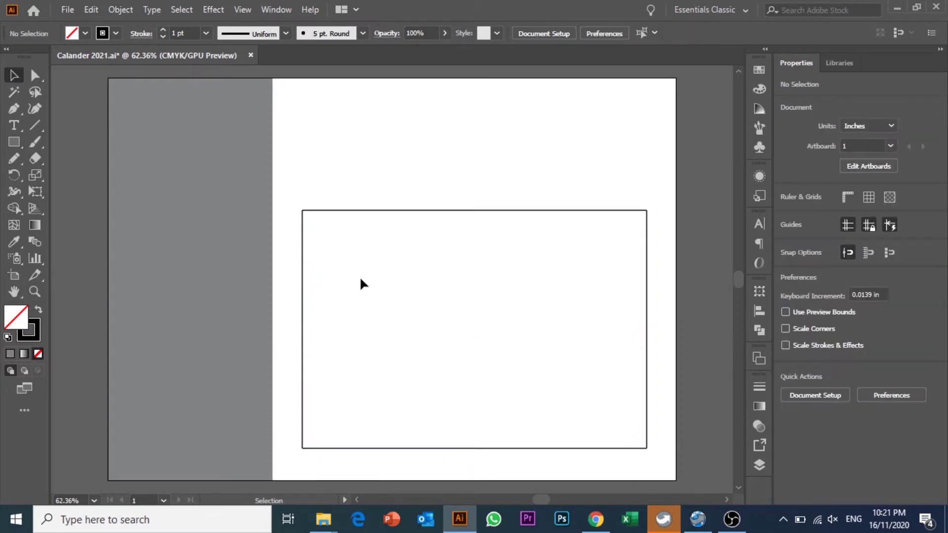
# - Type the heading 'January 2021' near the top left of the page
pyautogui.click(15, 128)
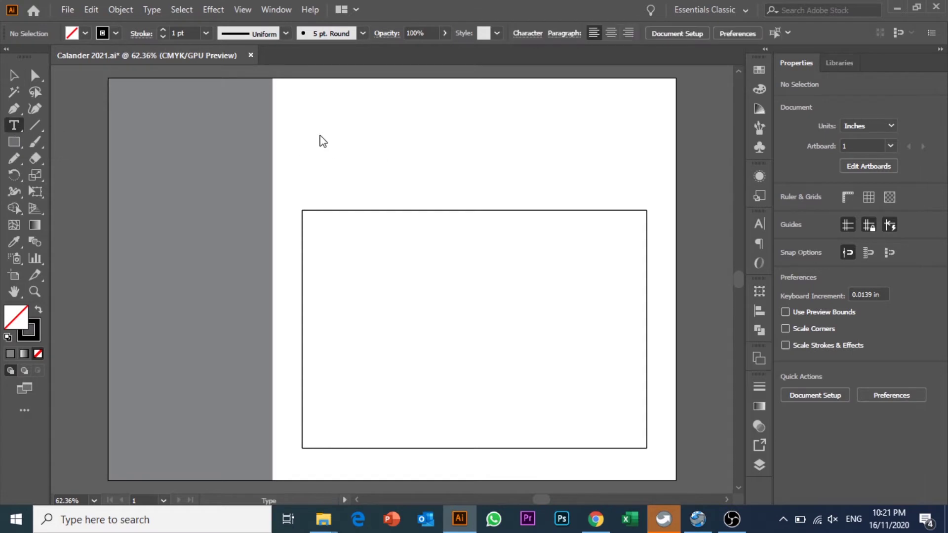
pyautogui.click(309, 128)
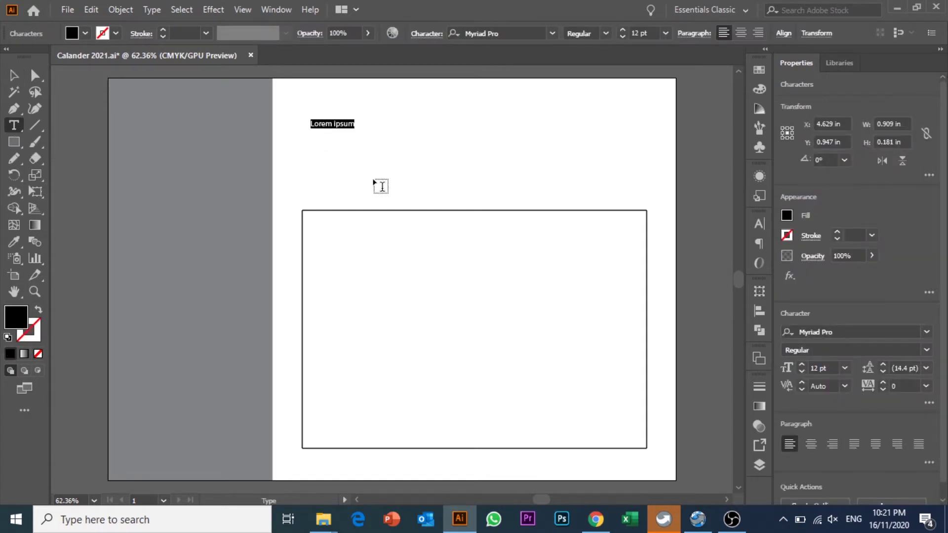
pyautogui.write('Jnu')
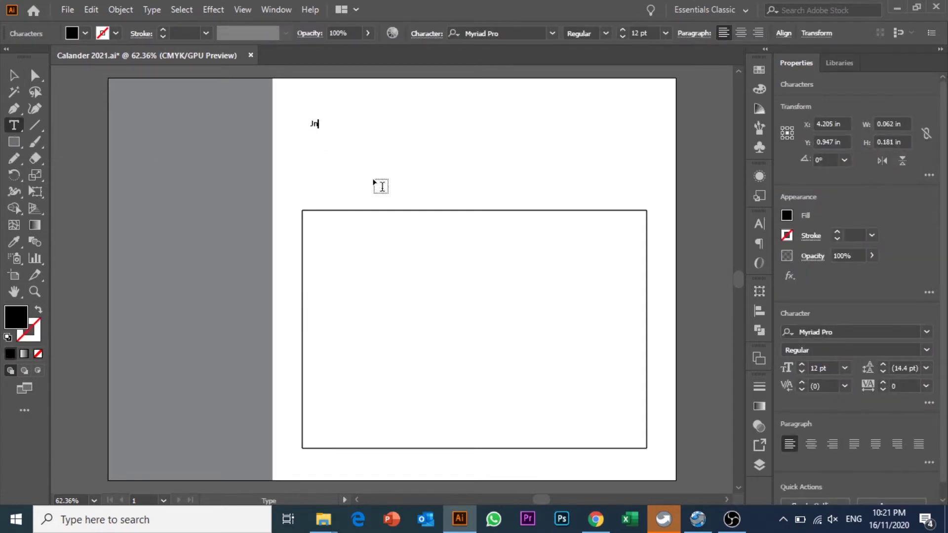
pyautogui.press('BackSpace')
pyautogui.press('BackSpace')
pyautogui.write('a')
pyautogui.write('nuary ')
pyautogui.write('2021')
pyautogui.press('Escape')
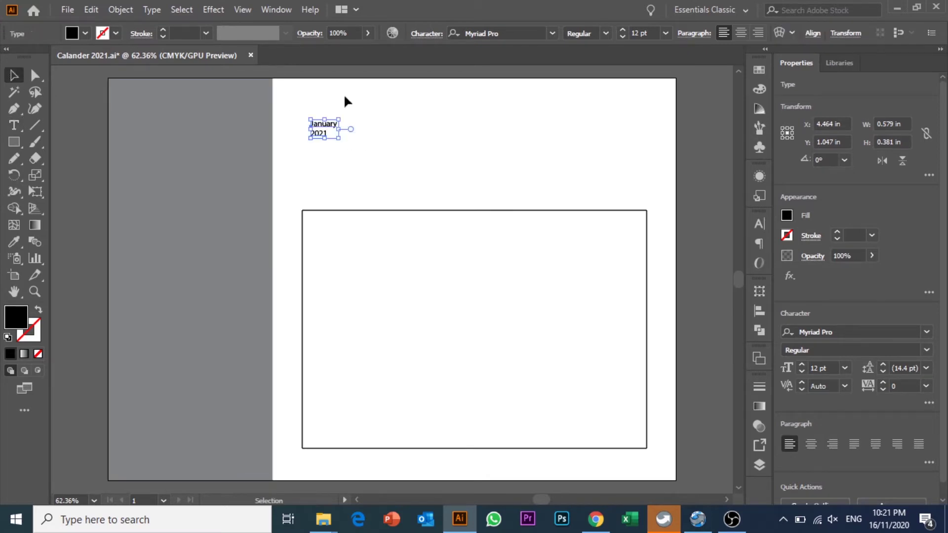
# - Set the heading font to Helvetica Neue LT Pro 33 Thin Extended
pyautogui.click(506, 26)
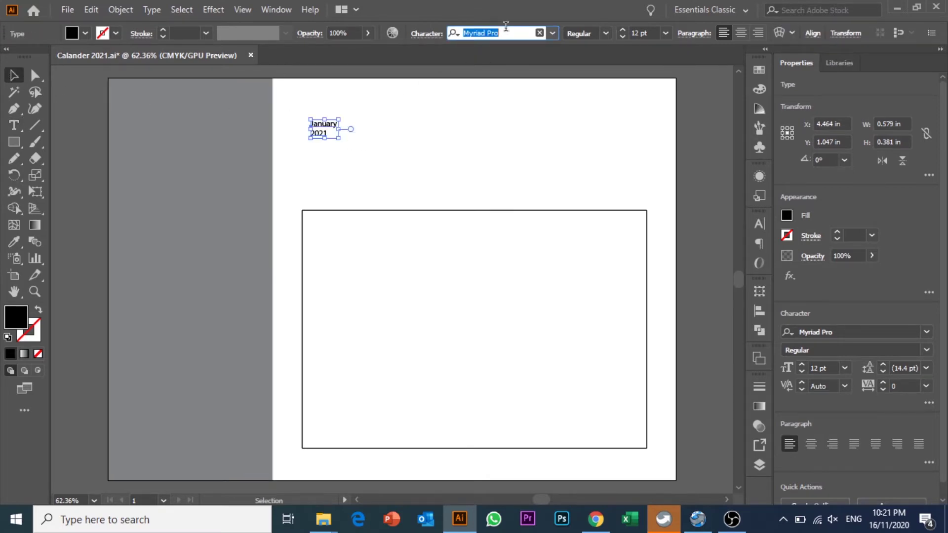
pyautogui.write('he')
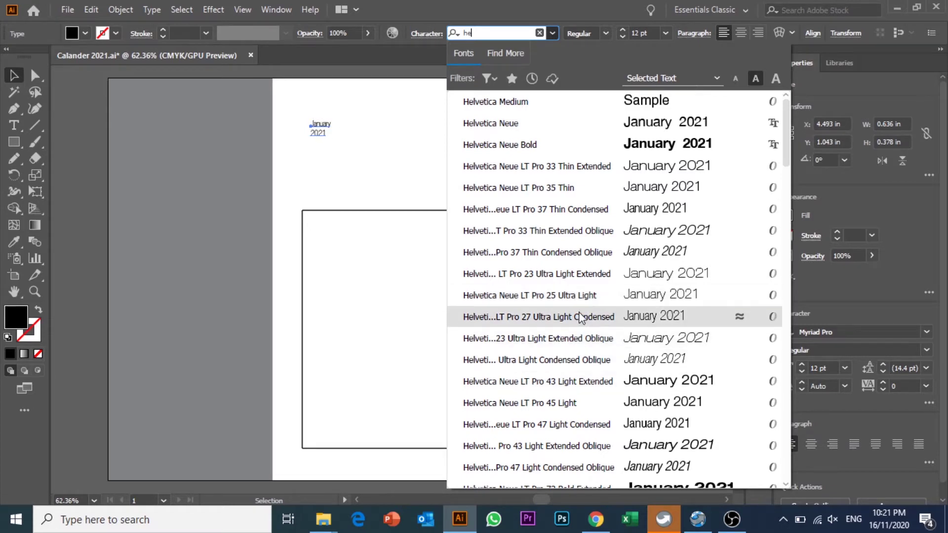
pyautogui.click(597, 166)
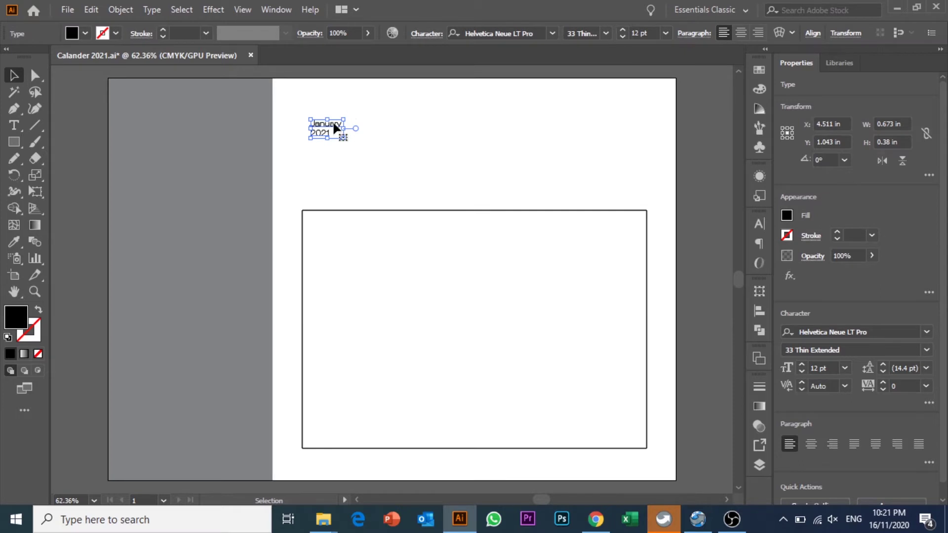
# - Enlarge the heading's font size and shift it slightly left
pyautogui.click(642, 33)
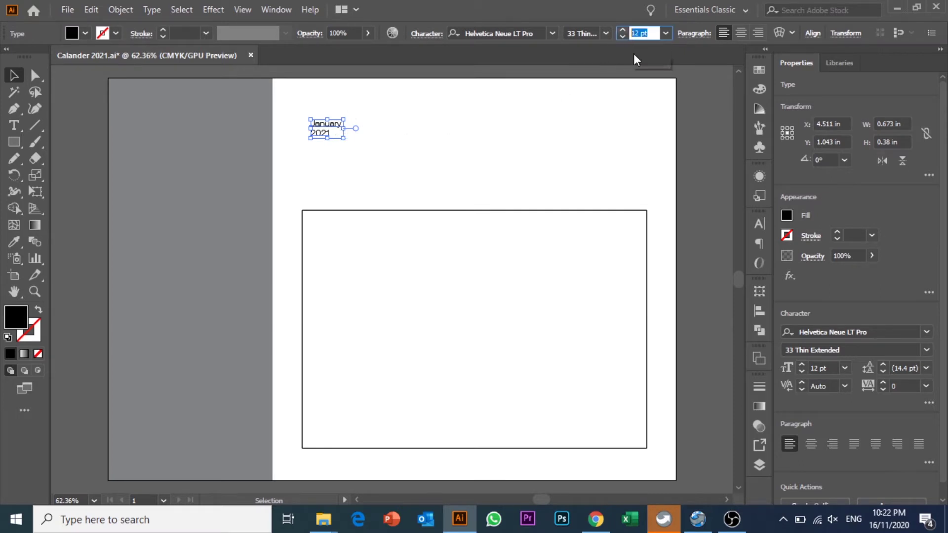
pyautogui.press('Up')
pyautogui.press('Up')
pyautogui.press('Up')
pyautogui.press('Up')
pyautogui.press('Up')
pyautogui.press('Up')
pyautogui.press('Up')
pyautogui.press('Up')
pyautogui.press('Up')
pyautogui.press('Up')
pyautogui.press('Up')
pyautogui.press('Up')
pyautogui.press('Up')
pyautogui.press('Up')
pyautogui.press('Up')
pyautogui.press('Up')
pyautogui.press('Up')
pyautogui.press('Up')
pyautogui.press('Up')
pyautogui.press('Up')
pyautogui.press('Up')
pyautogui.press('Up')
pyautogui.press('Up')
pyautogui.press('Up')
pyautogui.press('Up')
pyautogui.press('Up')
pyautogui.press('Up')
pyautogui.press('Up')
pyautogui.press('Up')
pyautogui.press('Up')
pyautogui.press('Up')
pyautogui.press('Up')
pyautogui.press('Up')
pyautogui.press('Up')
pyautogui.press('Up')
pyautogui.press('Up')
pyautogui.press('Up')
pyautogui.press('Up')
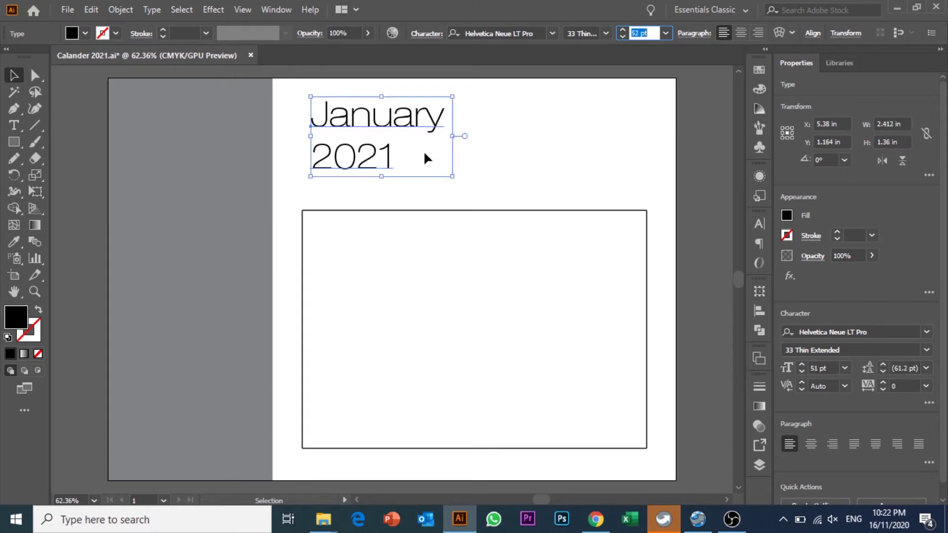
pyautogui.click(524, 158)
pyautogui.moveTo(425, 129); pyautogui.dragTo(417, 128)
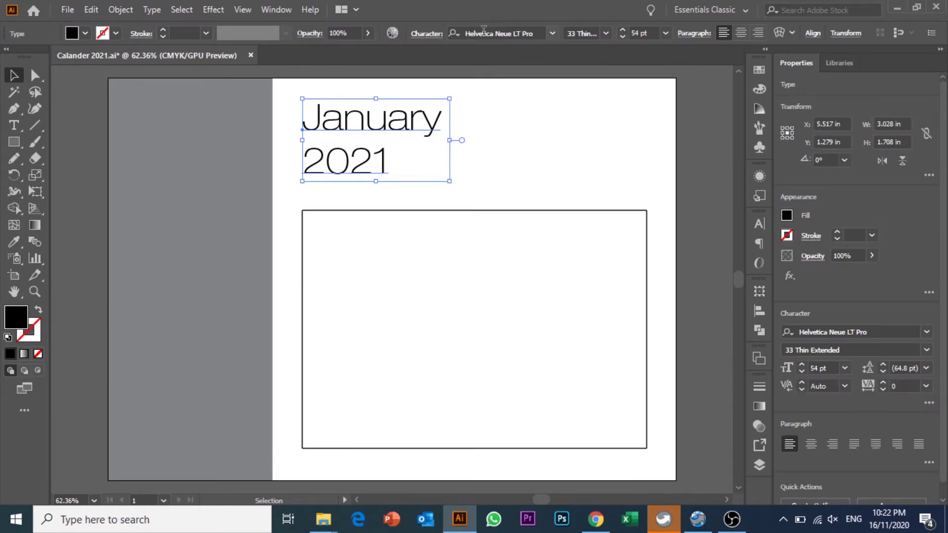
# - Tighten the heading's leading to 49 pt in the Character panel
pyautogui.click(437, 35)
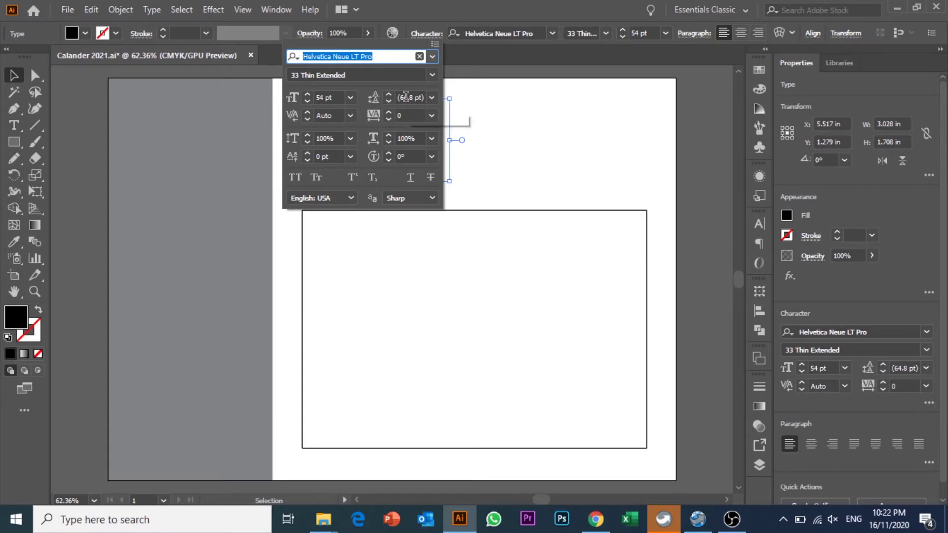
pyautogui.click(759, 225)
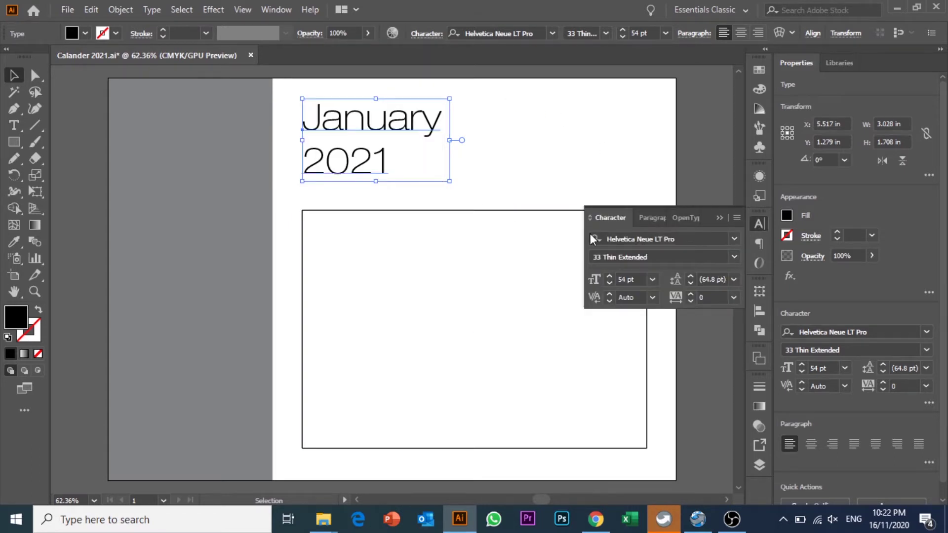
pyautogui.click(717, 279)
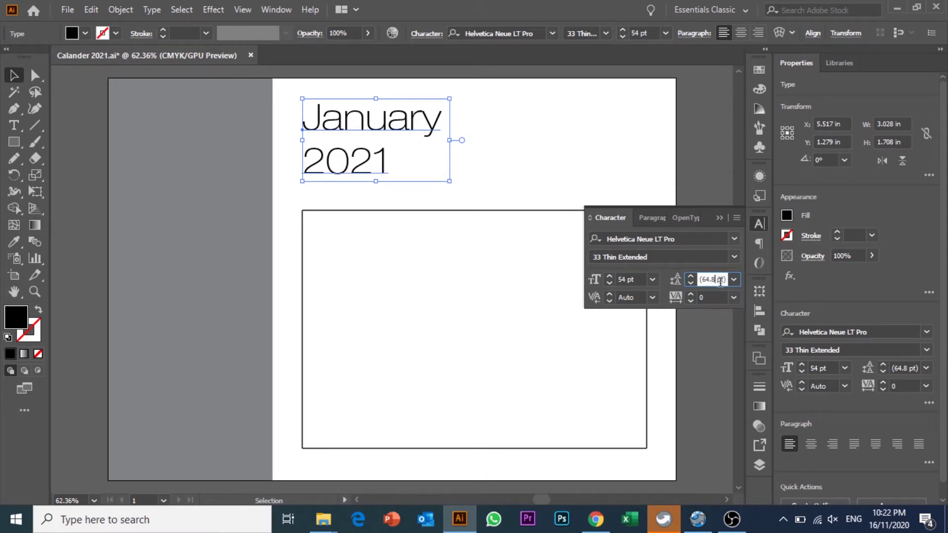
pyautogui.click(725, 279)
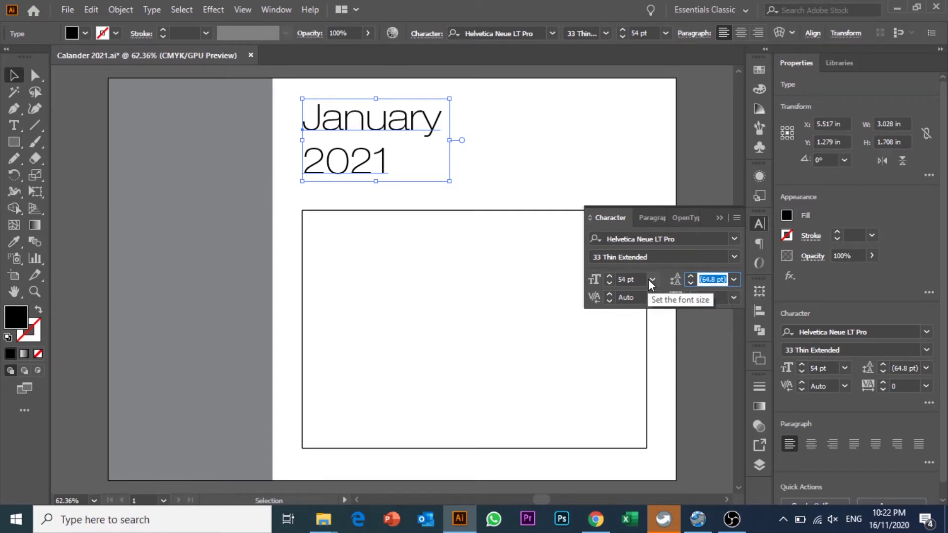
pyautogui.press('Down')
pyautogui.press('Down')
pyautogui.press('Down')
pyautogui.press('Down')
pyautogui.press('Down')
pyautogui.press('Down')
pyautogui.press('Down')
pyautogui.press('Down')
pyautogui.press('Down')
pyautogui.press('Down')
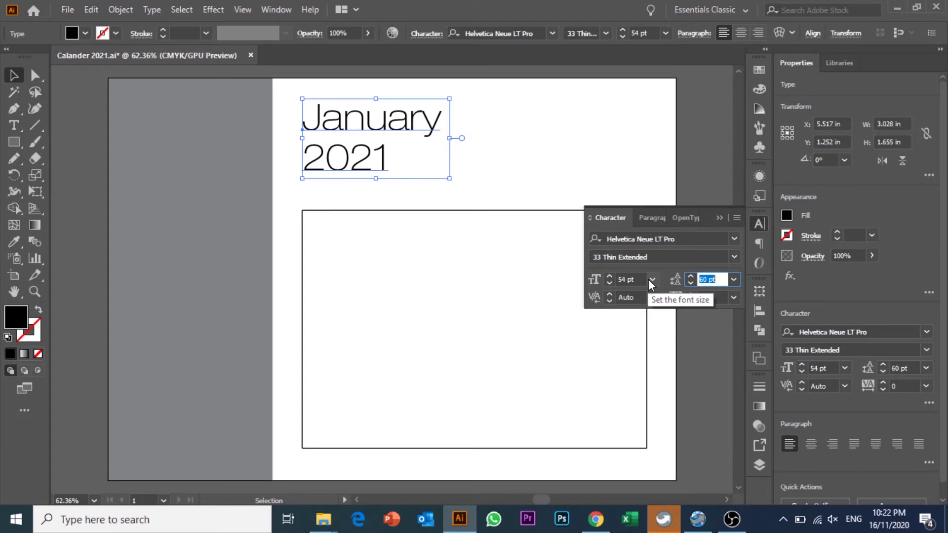
pyautogui.press('Down')
pyautogui.press('Down')
pyautogui.press('Down')
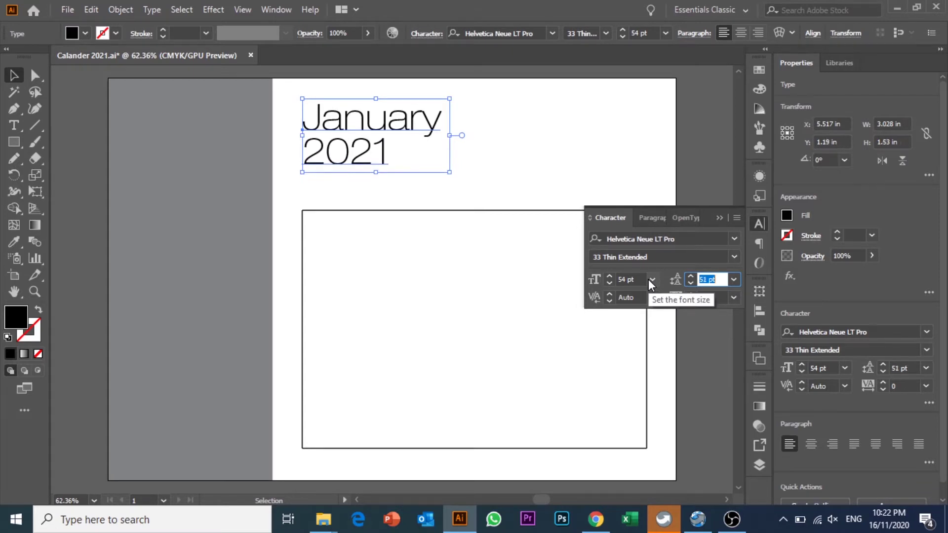
# - Nudge the January 2021 heading slightly lower on the page
pyautogui.click(444, 193)
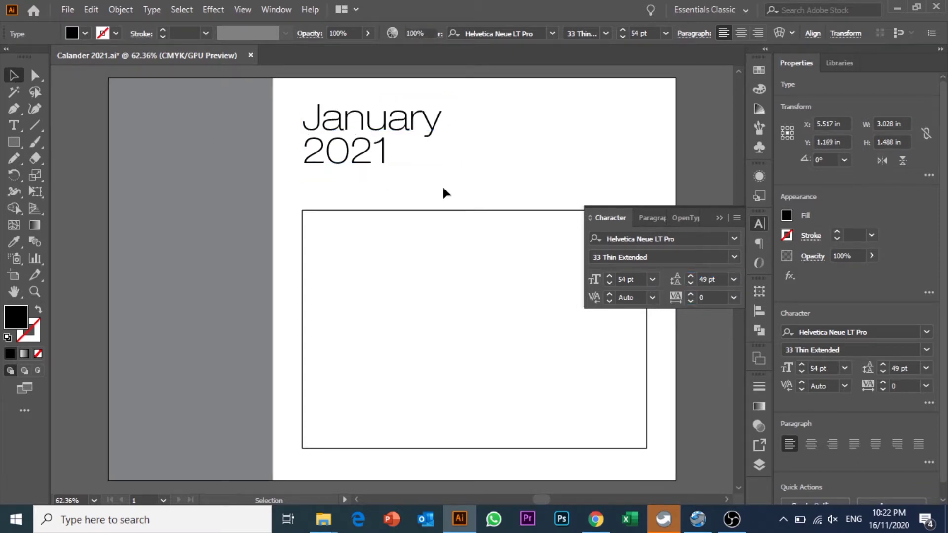
pyautogui.moveTo(420, 132)
pyautogui.mouseDown()
pyautogui.moveTo(434, 148)
pyautogui.moveTo(420, 142)
pyautogui.mouseUp()
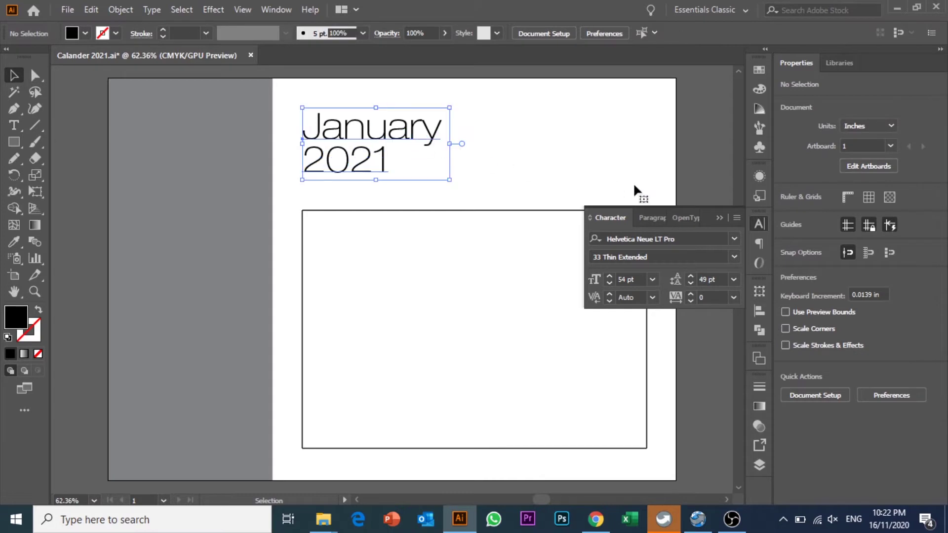
pyautogui.click(505, 151)
pyautogui.click(395, 129)
pyautogui.click(550, 119)
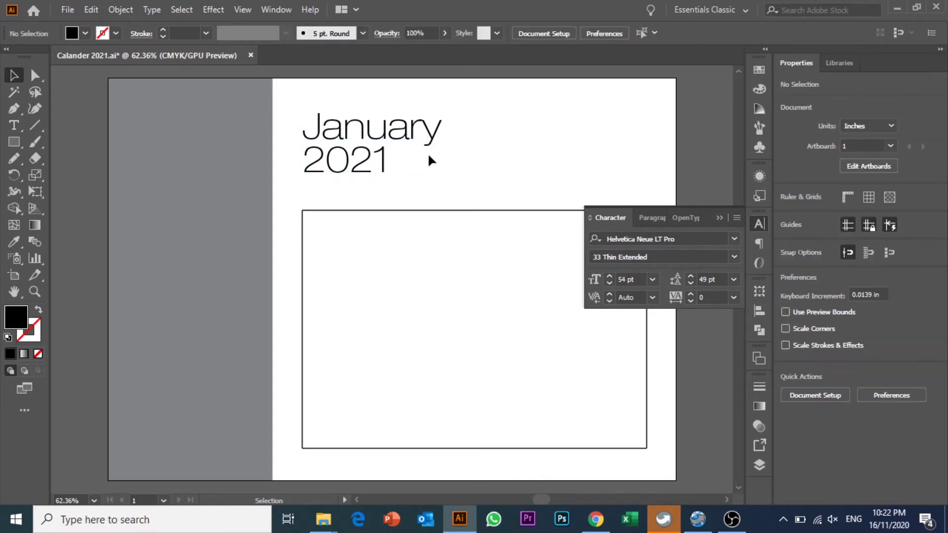
pyautogui.click(429, 127)
pyautogui.moveTo(428, 126); pyautogui.dragTo(424, 132)
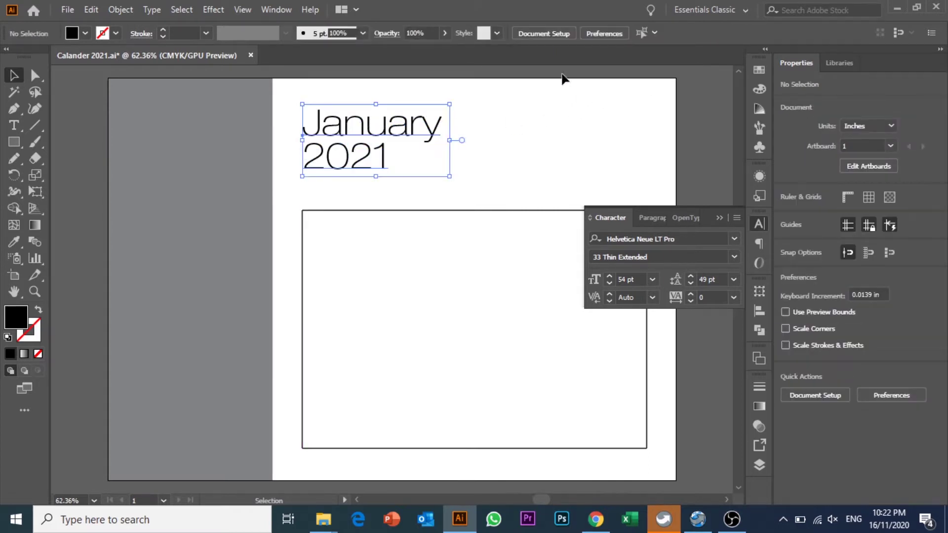
pyautogui.click(520, 126)
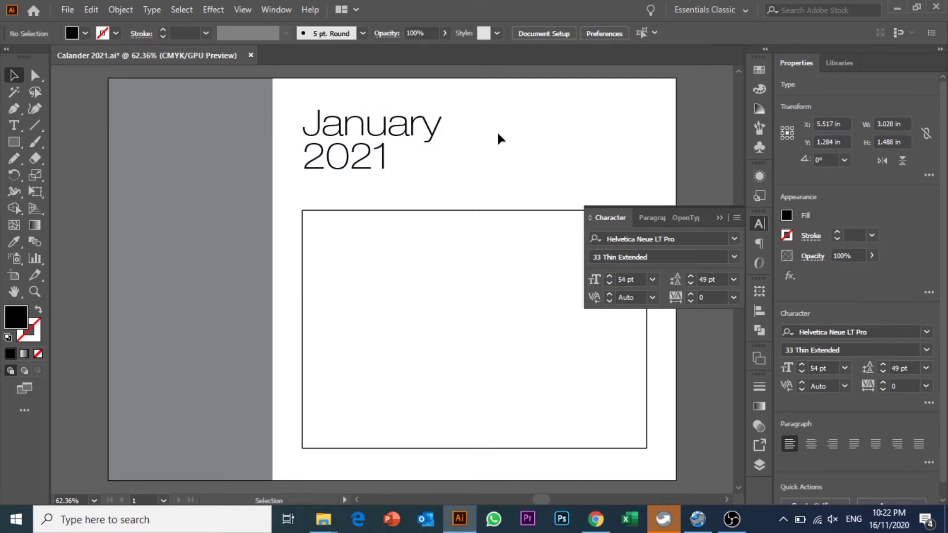
# - Nudge the heading into place and check January 2021 in the Windows calendar
pyautogui.moveTo(386, 148)
pyautogui.mouseDown()
pyautogui.moveTo(389, 136)
pyautogui.moveTo(386, 146)
pyautogui.mouseUp()
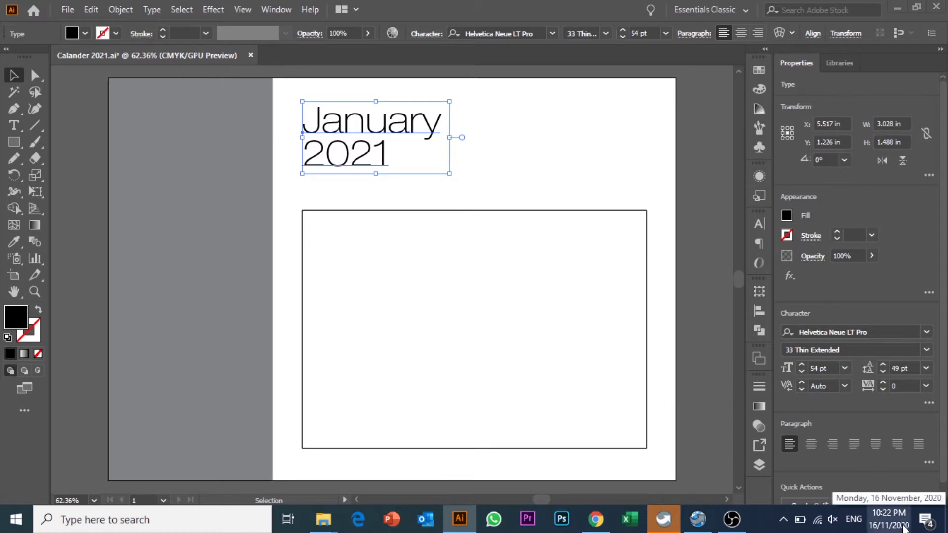
pyautogui.click(889, 519)
pyautogui.click(919, 257)
pyautogui.click(920, 256)
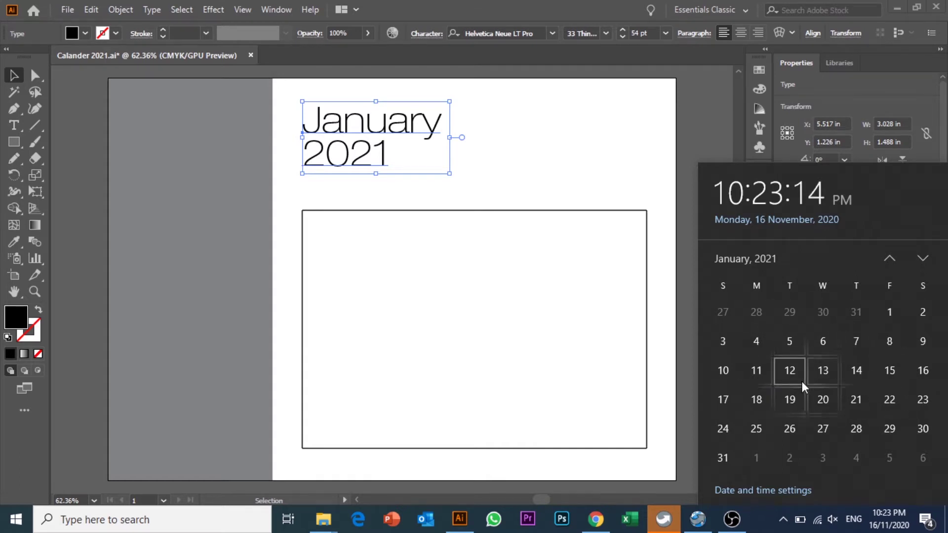
pyautogui.click(477, 308)
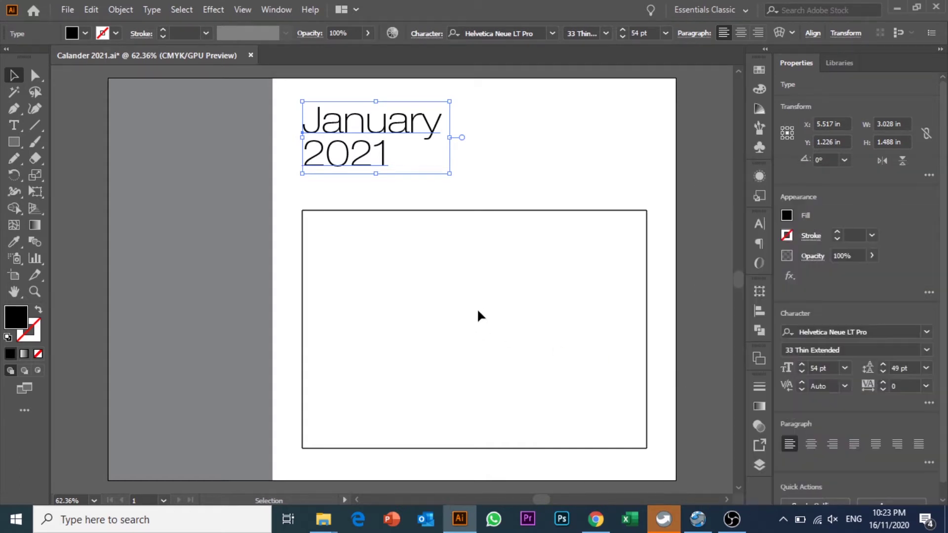
pyautogui.click(477, 308)
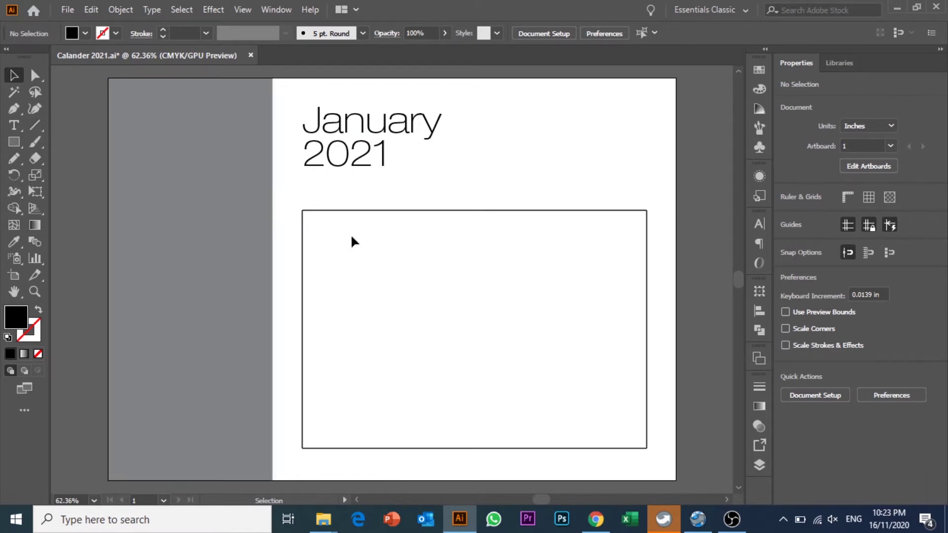
pyautogui.click(303, 254)
# - Draw a vertical line through the rectangle near its left edge
pyautogui.click(347, 254)
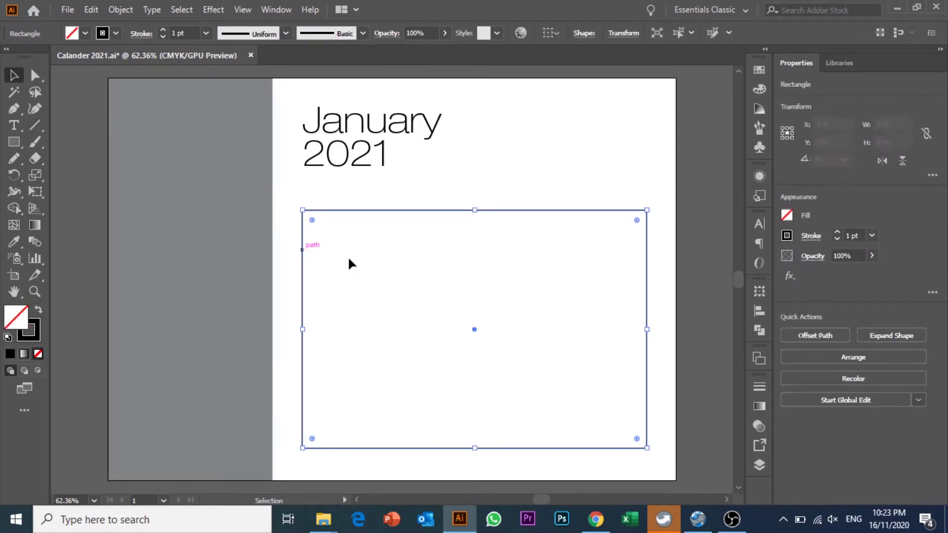
pyautogui.click(39, 127)
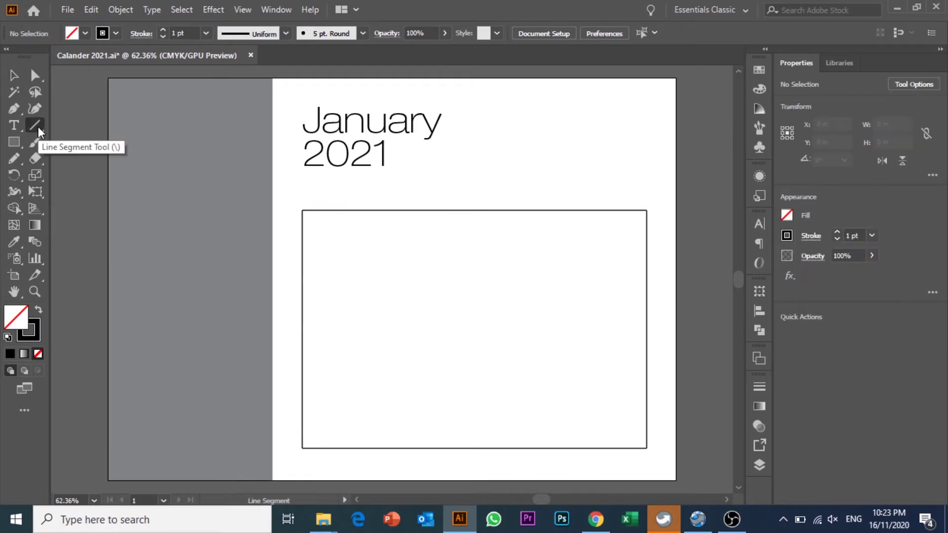
pyautogui.click(38, 126)
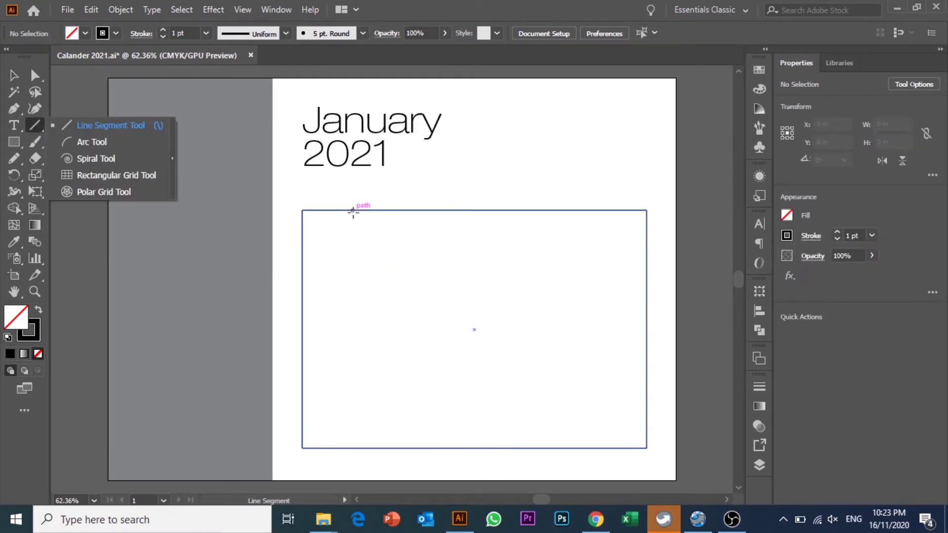
pyautogui.moveTo(353, 211); pyautogui.dragTo(370, 445)
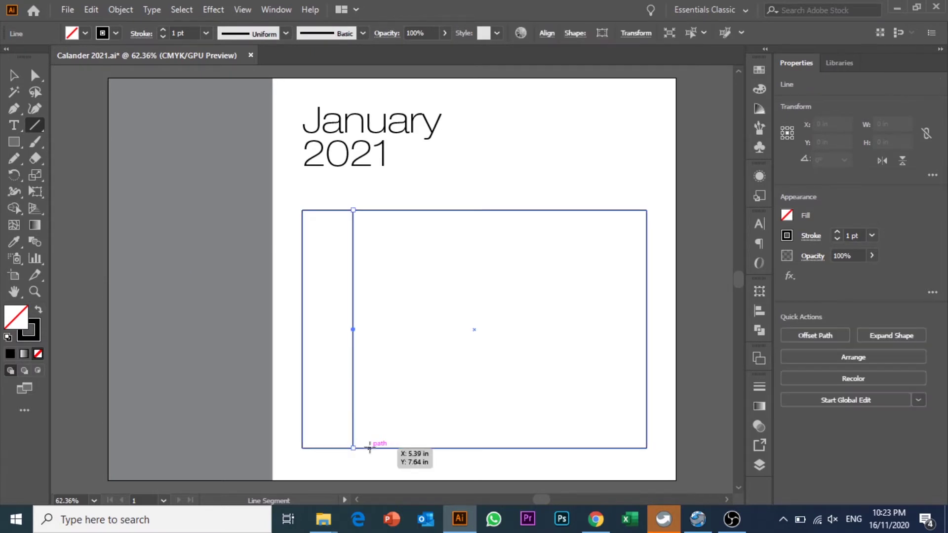
pyautogui.click(11, 74)
pyautogui.click(447, 294)
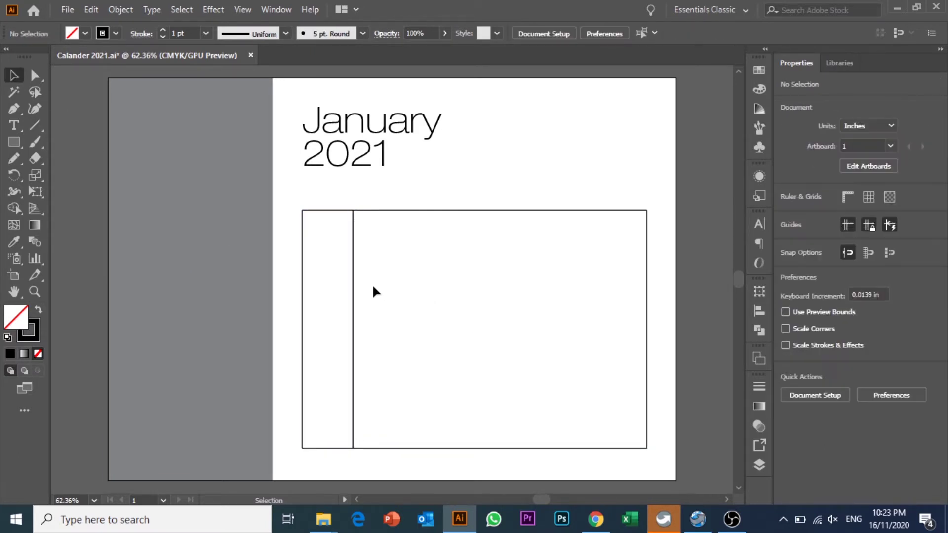
pyautogui.click(891, 518)
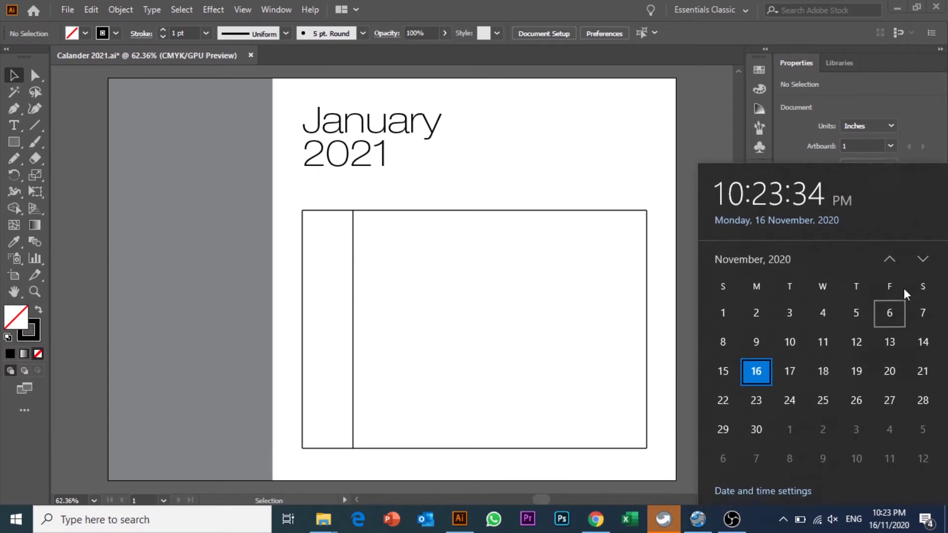
pyautogui.click(926, 263)
pyautogui.click(926, 263)
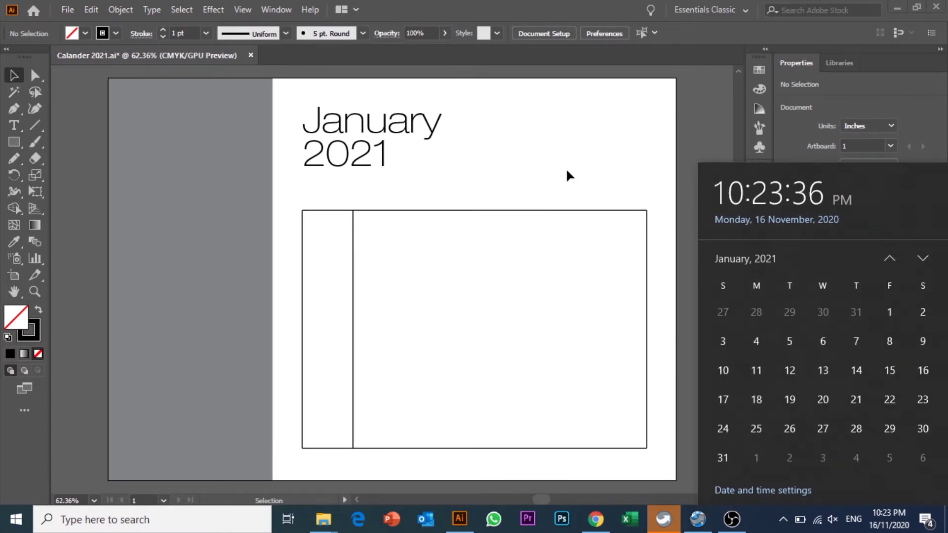
pyautogui.click(433, 285)
# - Alt-drag copies of the vertical line rightward to split the box into columns
pyautogui.moveTo(356, 290); pyautogui.dragTo(398, 298)
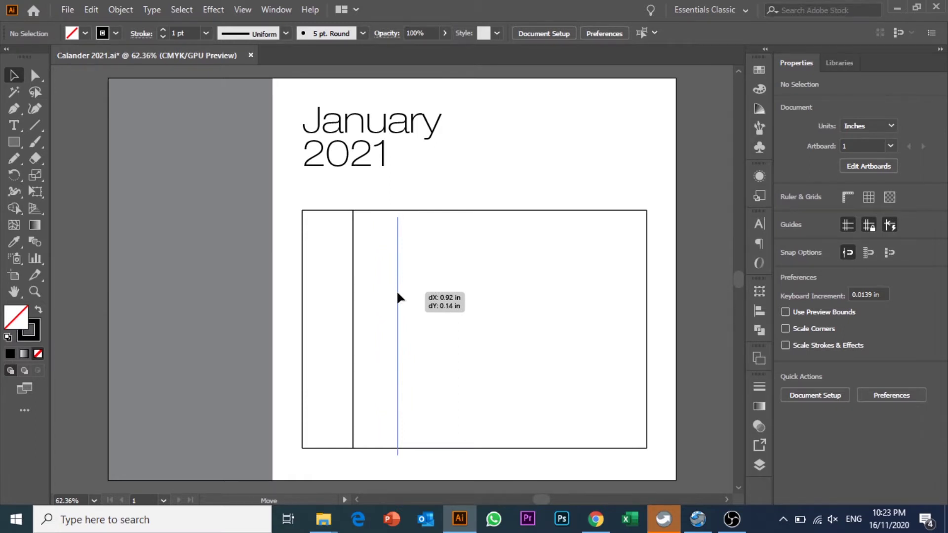
pyautogui.moveTo(397, 294); pyautogui.dragTo(398, 296)
pyautogui.hotkey('ctrl', 'z')
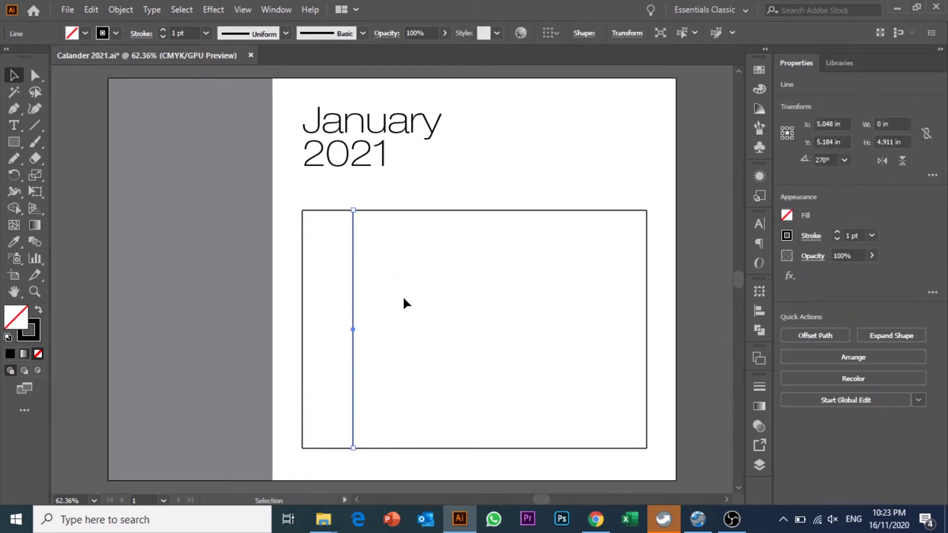
pyautogui.hotkey('ctrl', 'shift', 'a')
pyautogui.moveTo(354, 250); pyautogui.dragTo(405, 257)
pyautogui.hotkey('ctrl', 'shift', 'a')
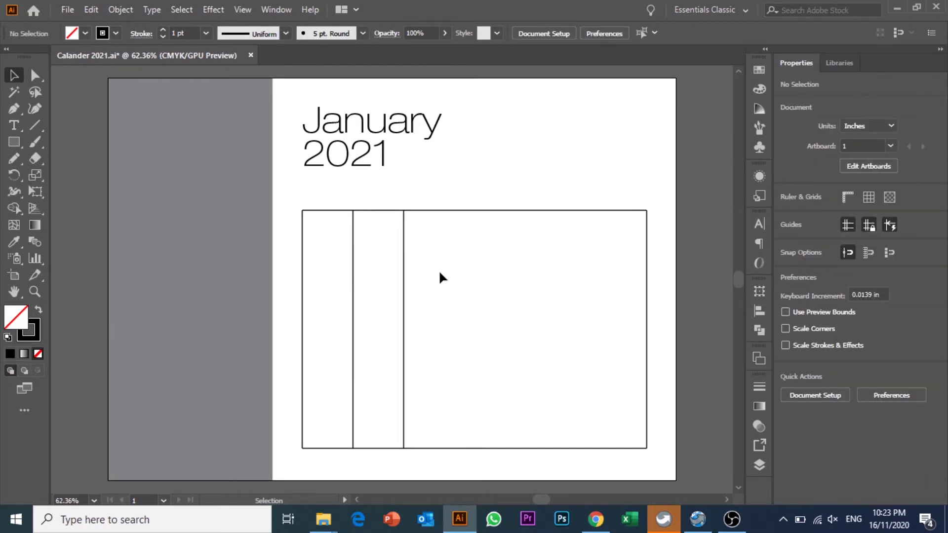
pyautogui.press('a')
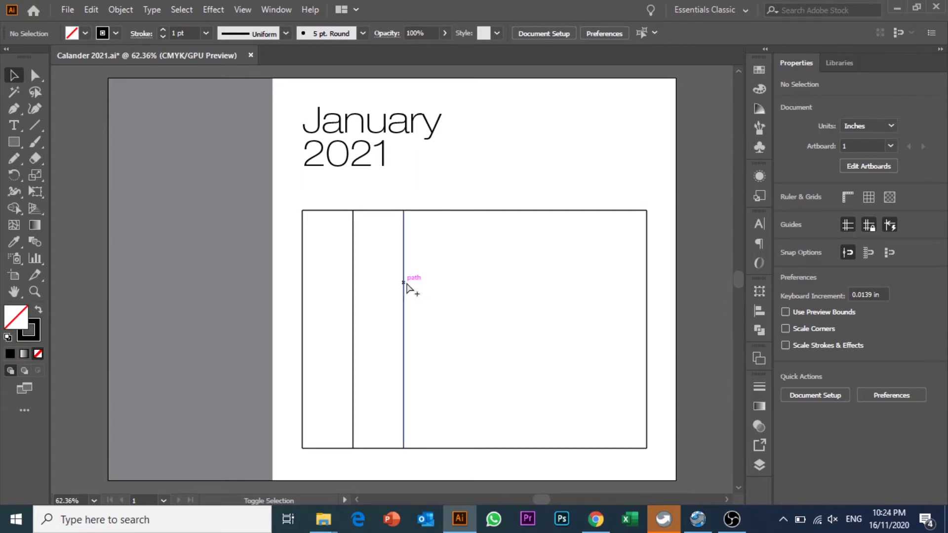
pyautogui.moveTo(405, 284); pyautogui.dragTo(571, 324)
pyautogui.click(470, 303)
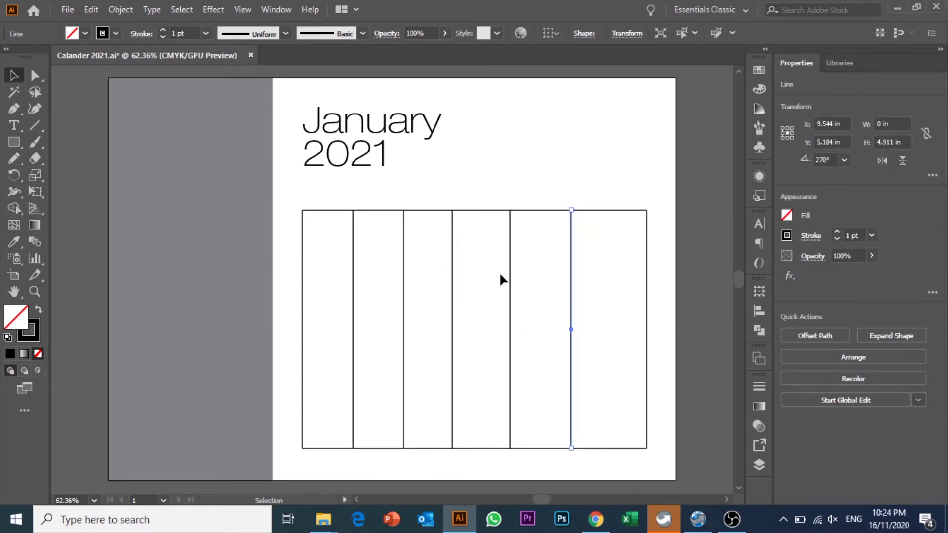
pyautogui.click(583, 311)
pyautogui.moveTo(572, 317); pyautogui.dragTo(616, 323)
pyautogui.click(367, 293)
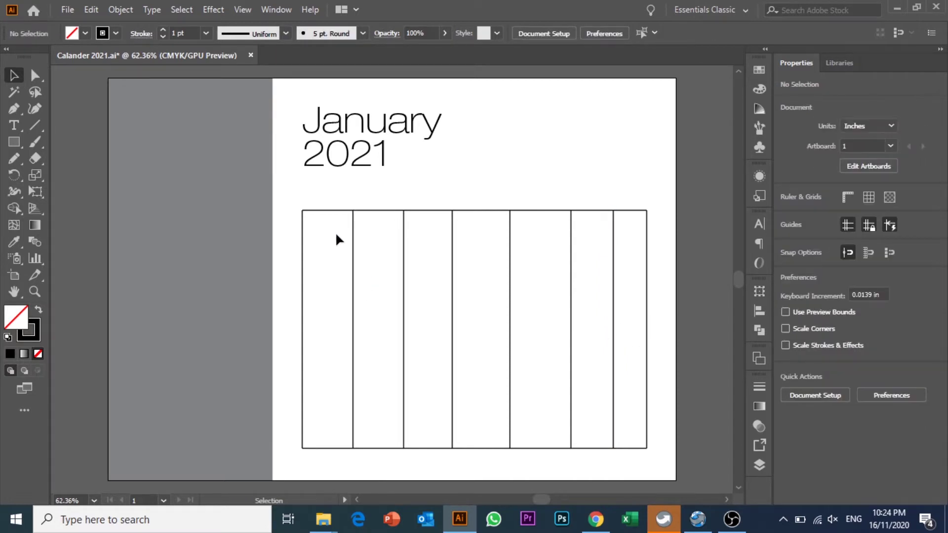
pyautogui.click(304, 224)
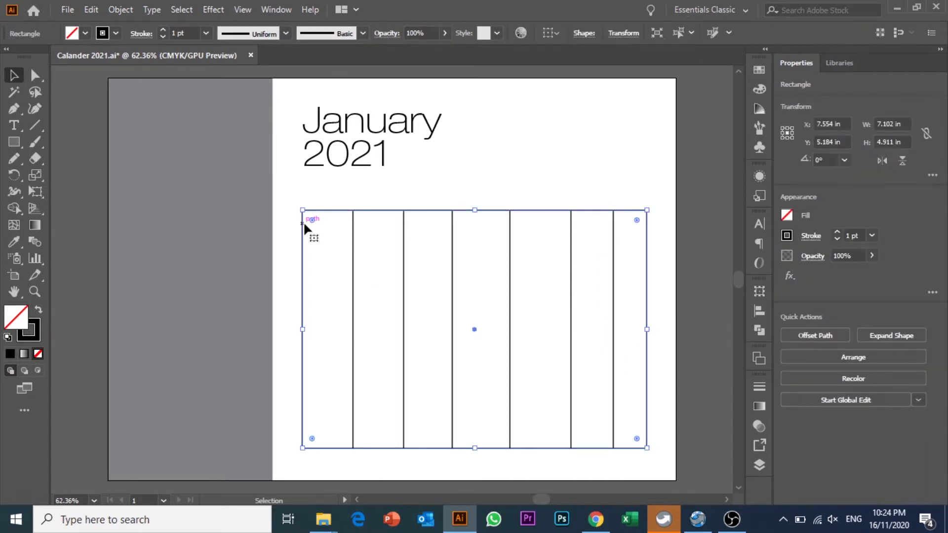
# - Delete the outer rectangle and add line copies at the far left and right
pyautogui.press('Delete')
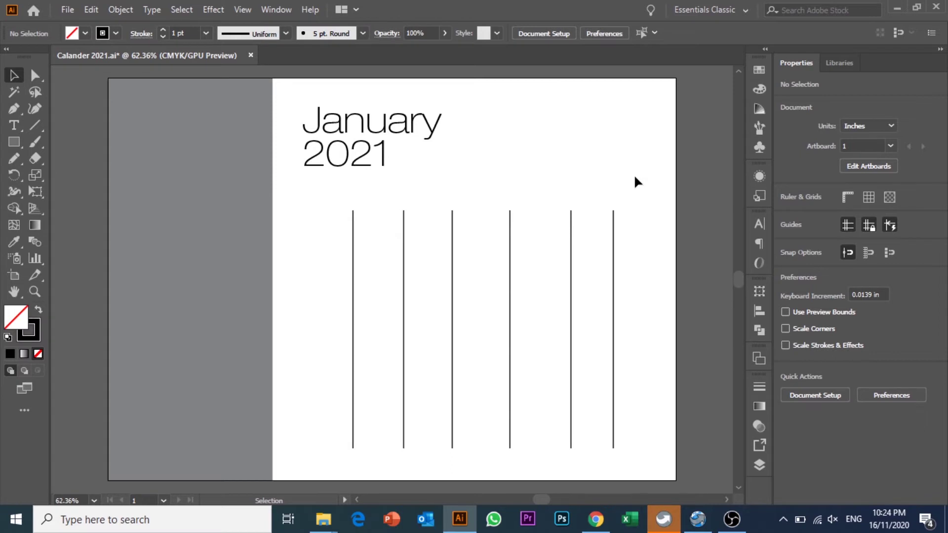
pyautogui.moveTo(353, 271); pyautogui.dragTo(304, 274)
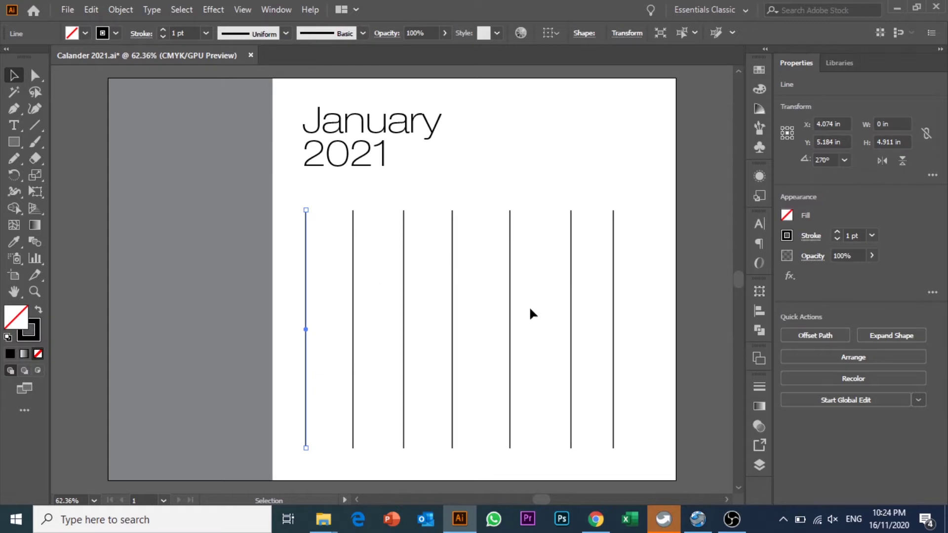
pyautogui.click(637, 318)
pyautogui.moveTo(613, 317); pyautogui.dragTo(653, 323)
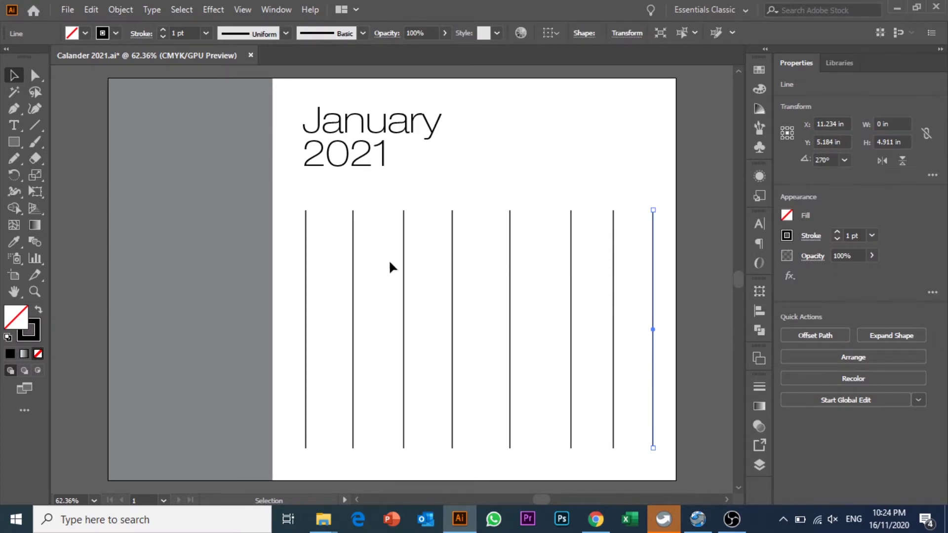
pyautogui.click(325, 253)
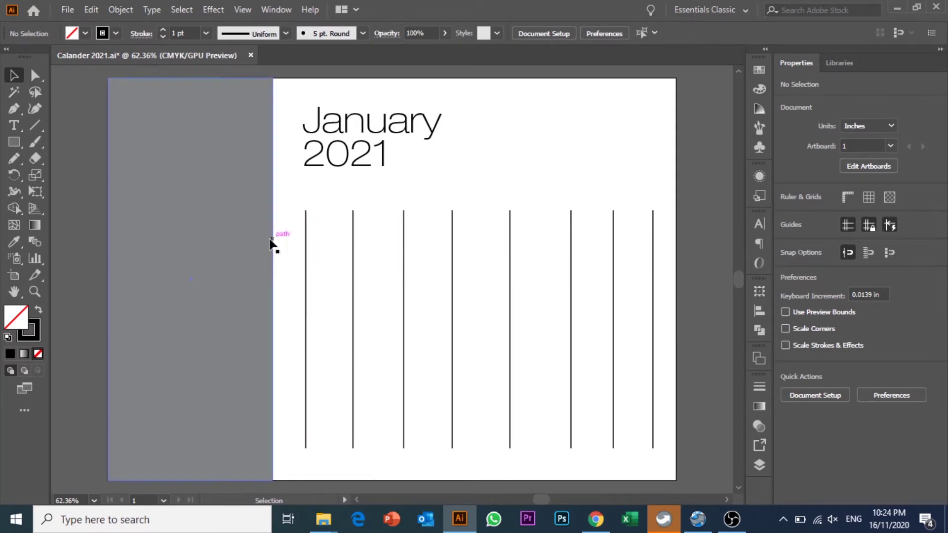
# - Evenly space all vertical lines with Horizontal Distribute Center, then nudge them left
pyautogui.moveTo(289, 209); pyautogui.dragTo(662, 319)
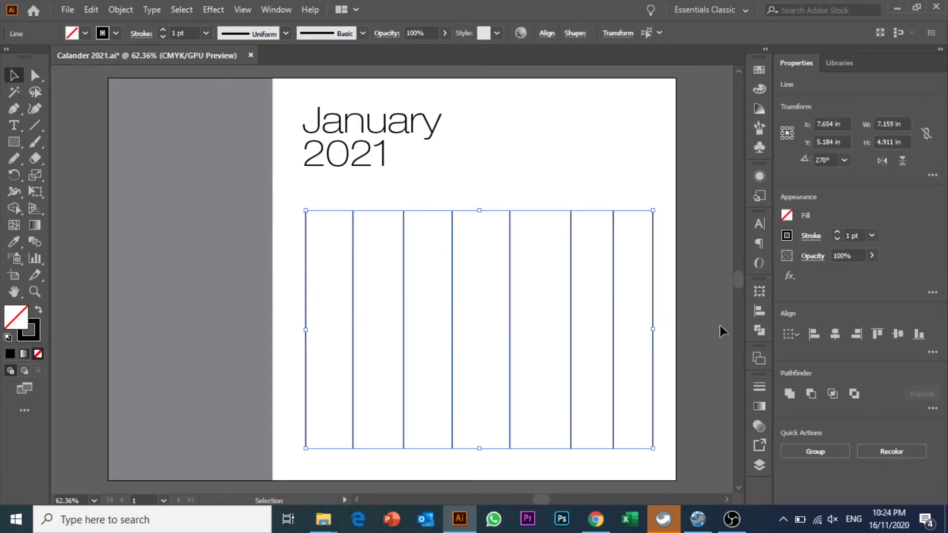
pyautogui.click(758, 313)
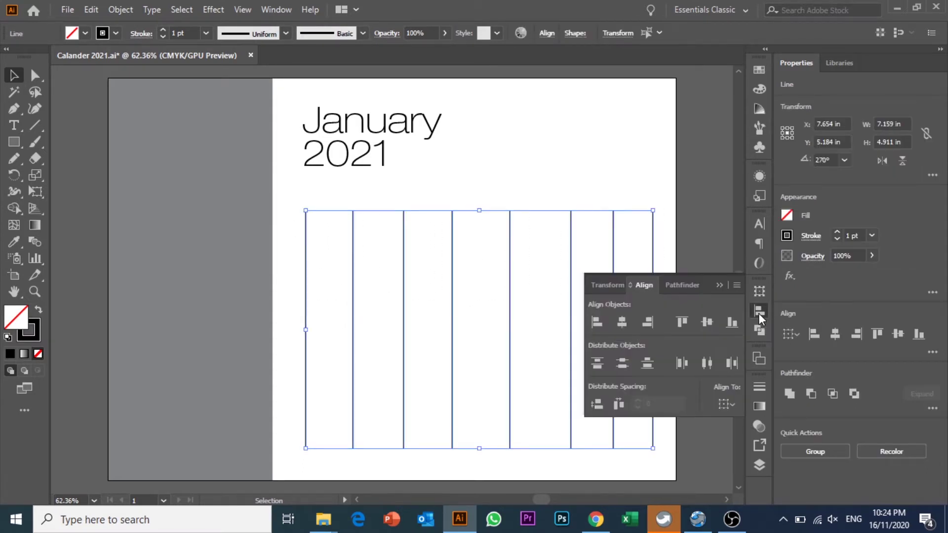
pyautogui.click(707, 364)
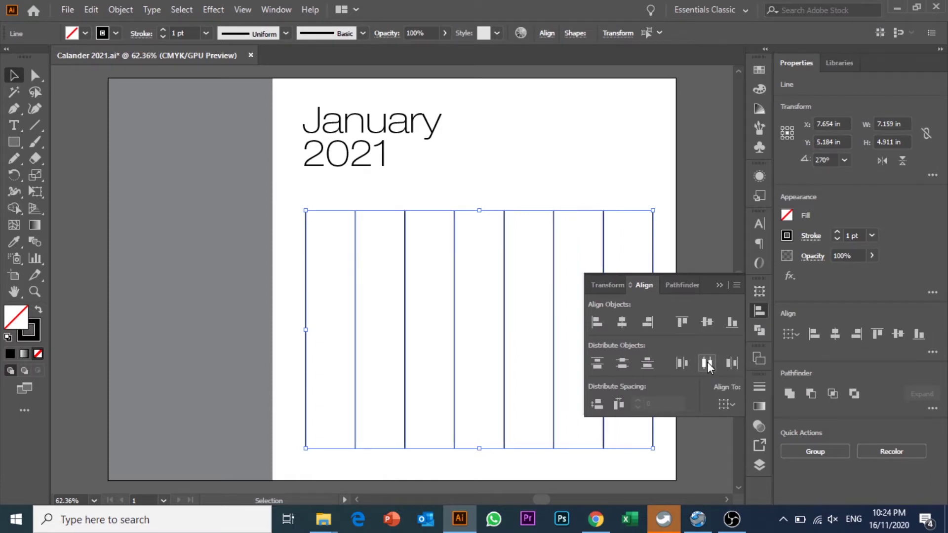
pyautogui.press('Left')
pyautogui.press('Left')
pyautogui.press('Left')
pyautogui.press('Left')
pyautogui.press('Left')
pyautogui.press('Left')
pyautogui.press('Left')
pyautogui.press('Left')
pyautogui.click(677, 227)
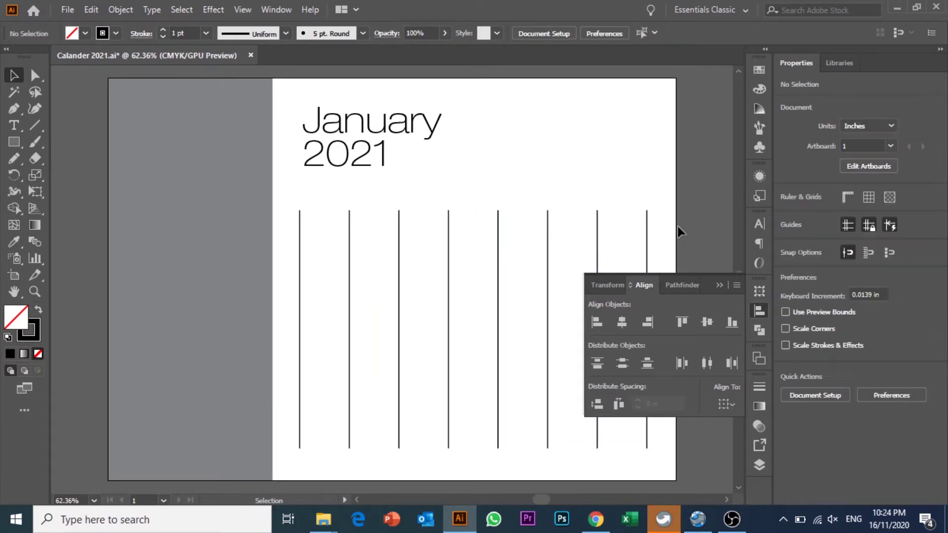
pyautogui.click(717, 285)
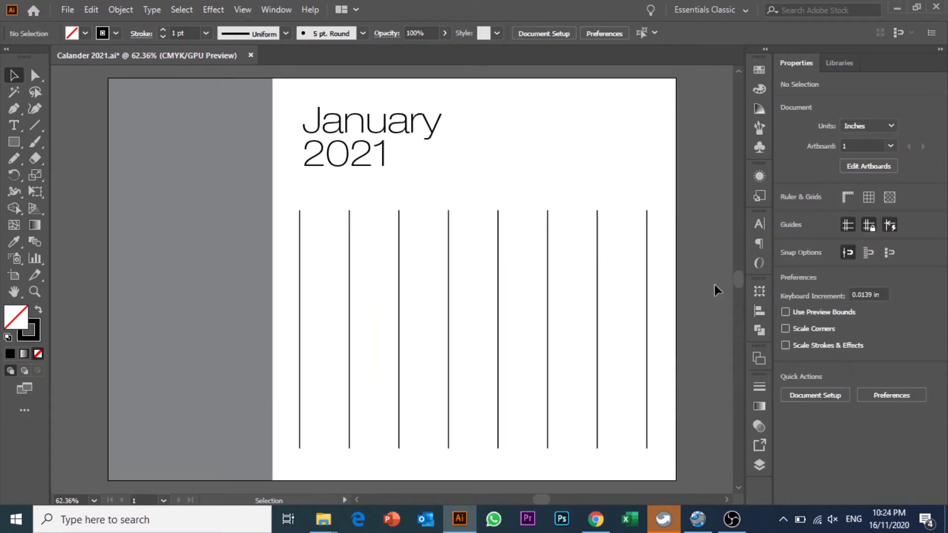
# - Draw a horizontal line across the tops of the vertical lines
pyautogui.click(647, 266)
pyautogui.click(675, 285)
pyautogui.click(34, 124)
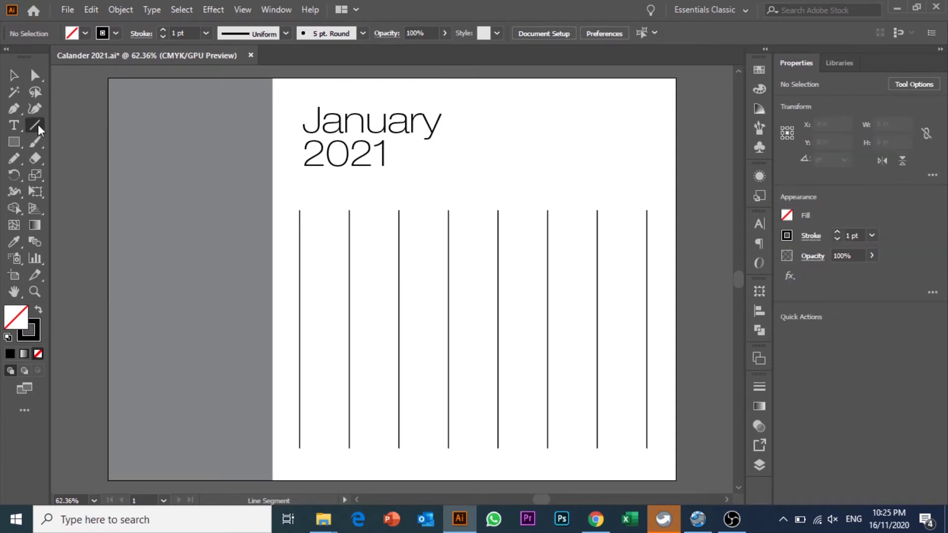
pyautogui.click(36, 125)
pyautogui.moveTo(300, 211); pyautogui.dragTo(645, 235)
pyautogui.press('v')
pyautogui.click(599, 179)
# - Alt-drag copies of the top line down to form the grid's bottom and rows
pyautogui.moveTo(586, 211); pyautogui.dragTo(567, 449)
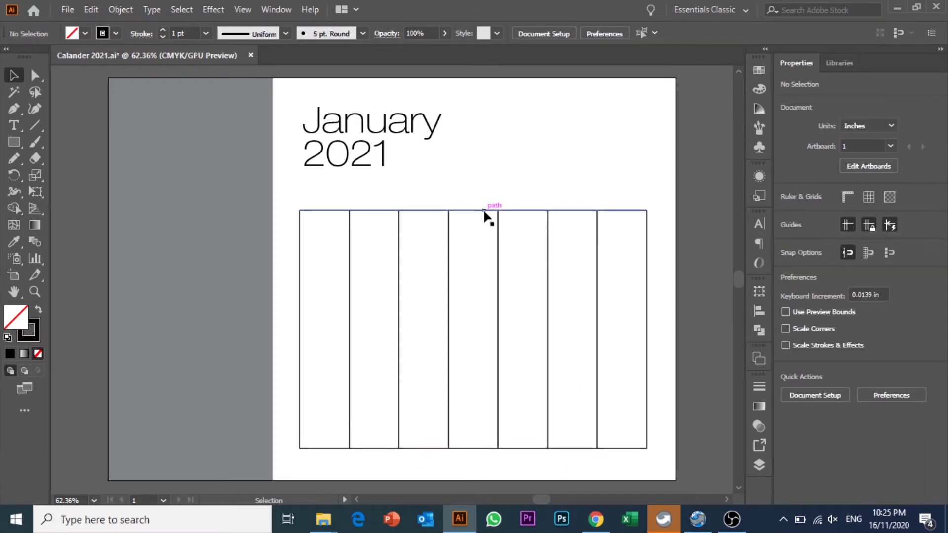
pyautogui.moveTo(483, 211); pyautogui.dragTo(493, 262)
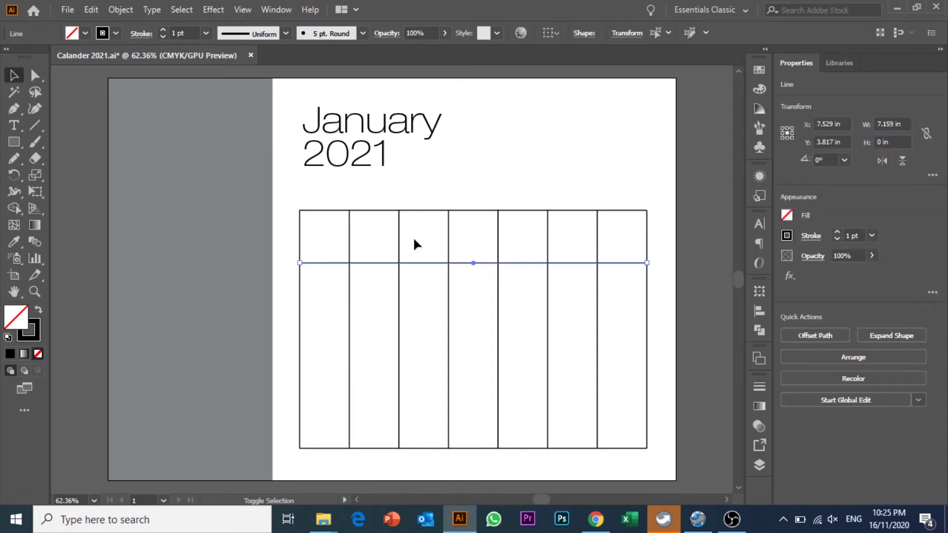
pyautogui.click(440, 190)
pyautogui.moveTo(429, 264)
pyautogui.mouseDown()
pyautogui.moveTo(425, 320)
pyautogui.moveTo(440, 320)
pyautogui.moveTo(436, 365)
pyautogui.moveTo(428, 363)
pyautogui.moveTo(425, 402)
pyautogui.moveTo(436, 386)
pyautogui.moveTo(428, 433)
pyautogui.moveTo(422, 247)
pyautogui.mouseUp()
pyautogui.click(459, 190)
pyautogui.click(499, 169)
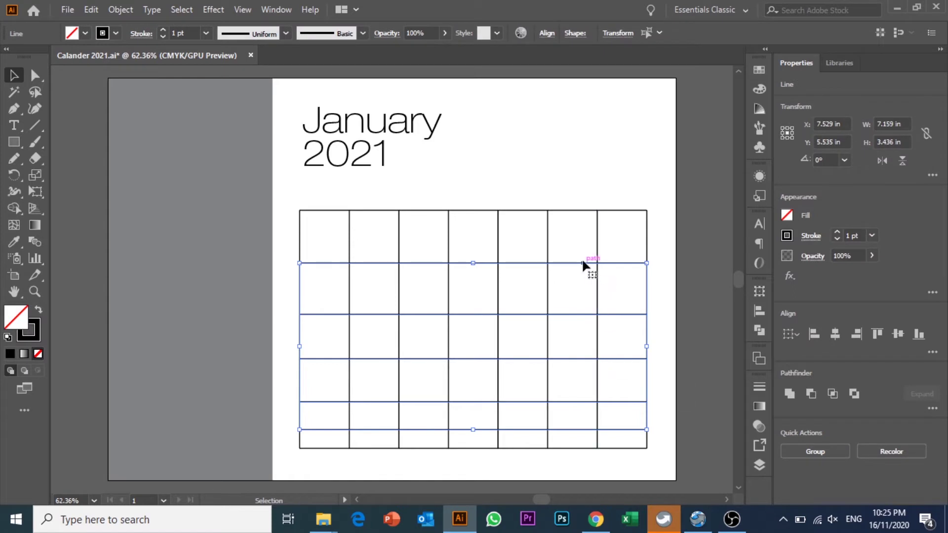
# - Evenly space the horizontal lines with Vertical Distribute Center and nudge them up
pyautogui.click(759, 314)
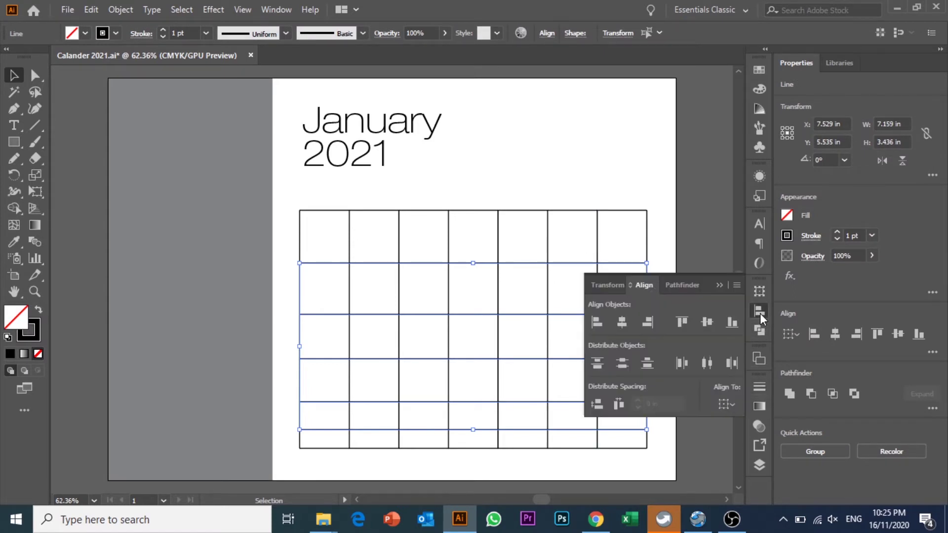
pyautogui.click(629, 362)
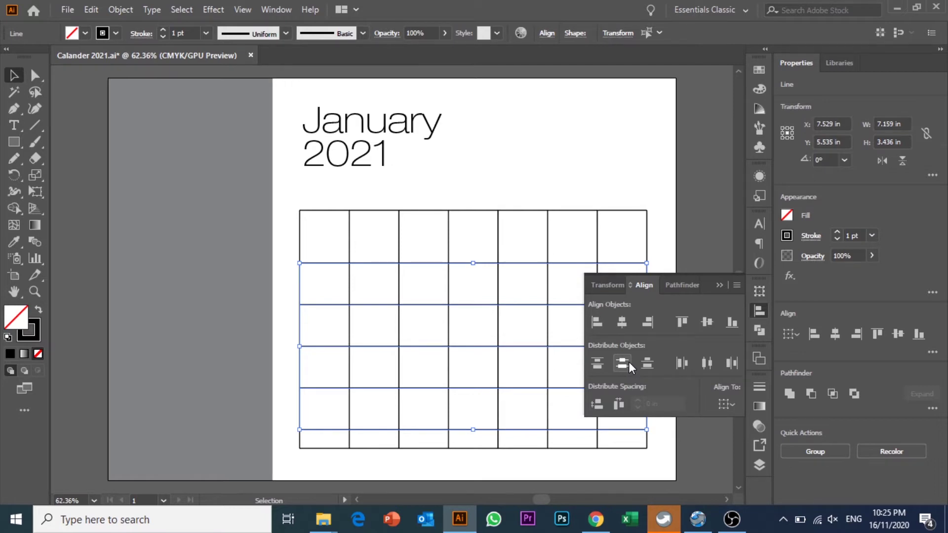
pyautogui.press('Up')
pyautogui.press('Up')
pyautogui.press('Up')
pyautogui.press('Up')
pyautogui.press('Up')
pyautogui.press('Up')
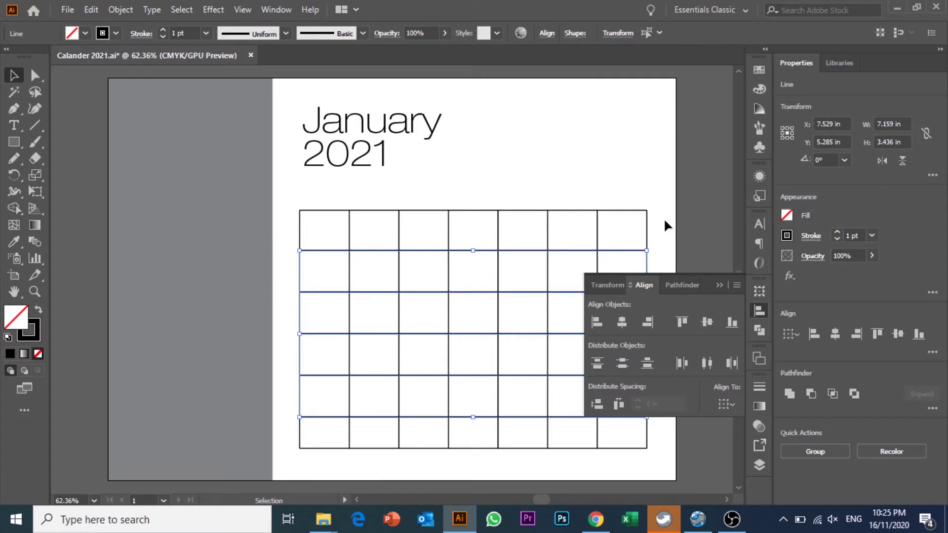
pyautogui.press('Up')
pyautogui.press('Up')
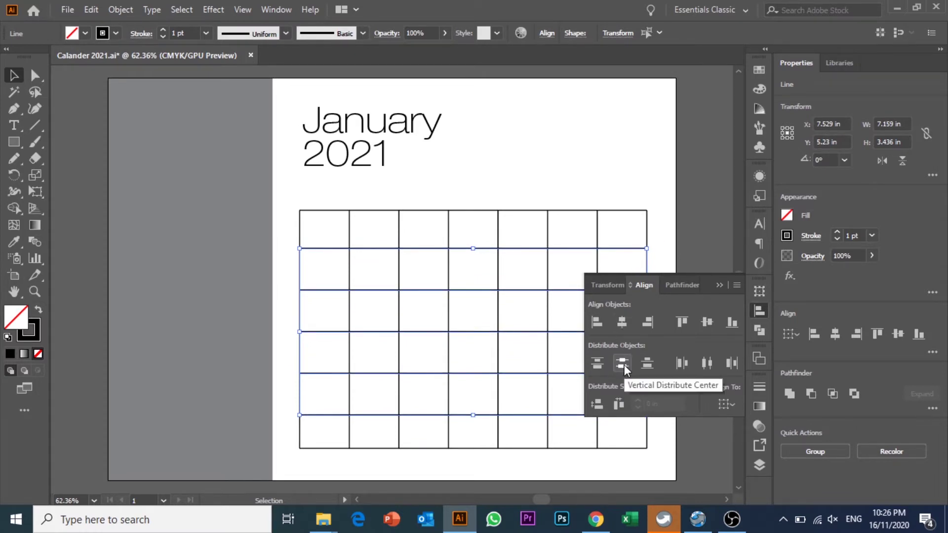
pyautogui.click(701, 197)
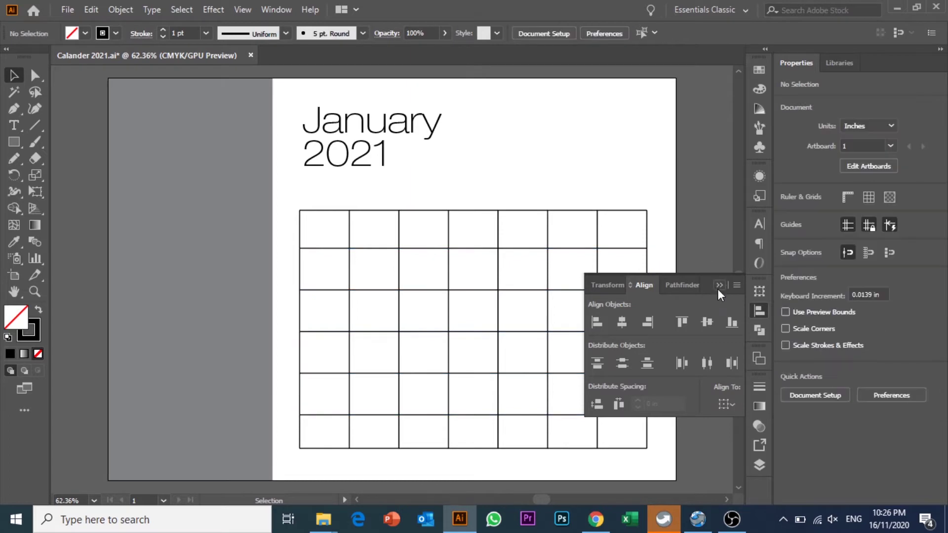
pyautogui.click(717, 289)
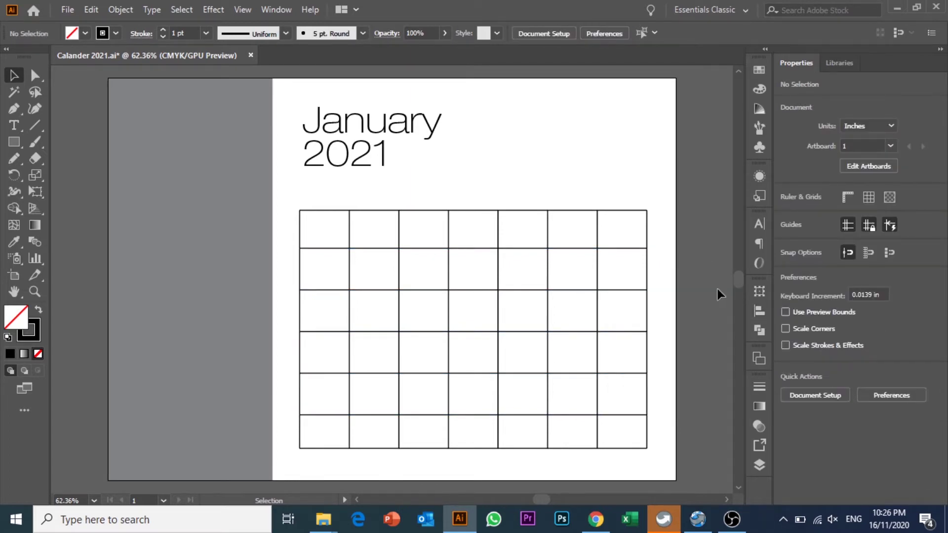
pyautogui.click(889, 519)
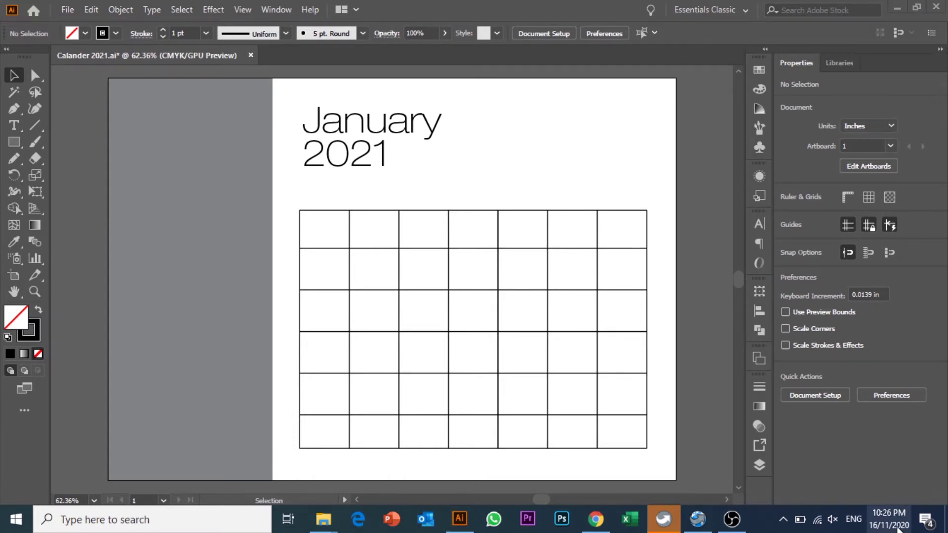
pyautogui.click(923, 258)
pyautogui.click(923, 257)
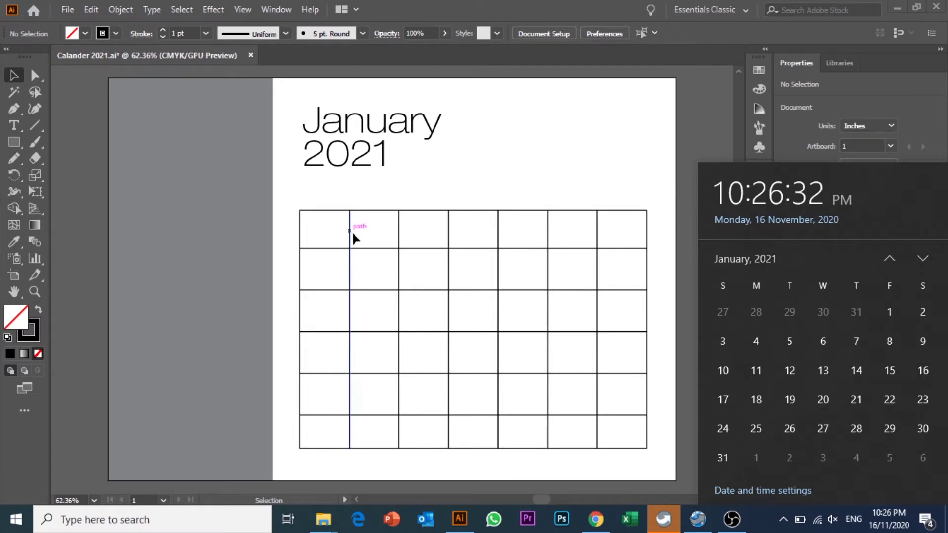
pyautogui.click(444, 186)
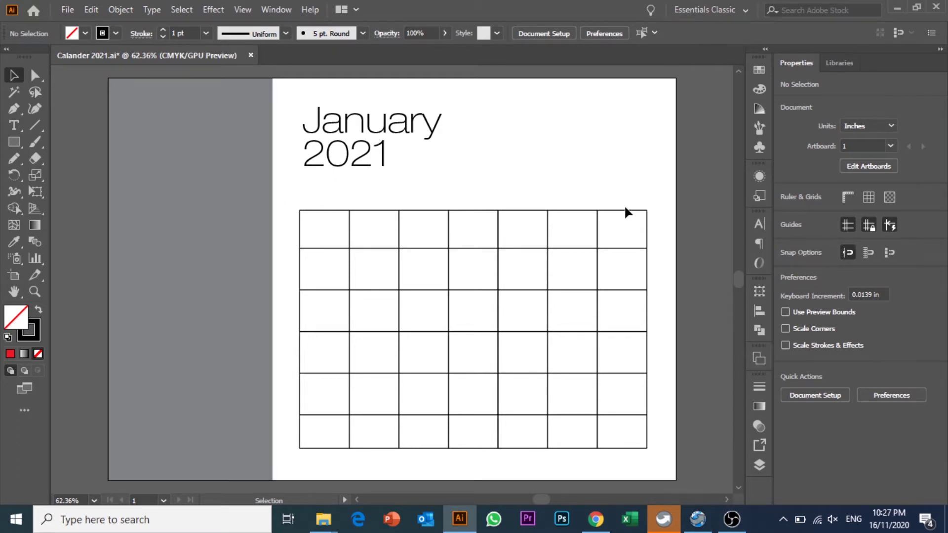
pyautogui.click(888, 518)
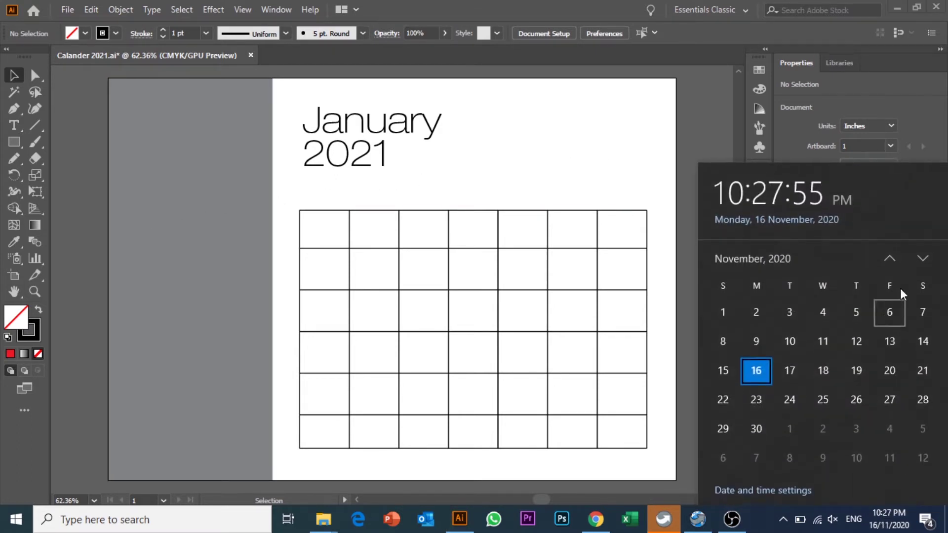
pyautogui.click(922, 258)
pyautogui.click(922, 259)
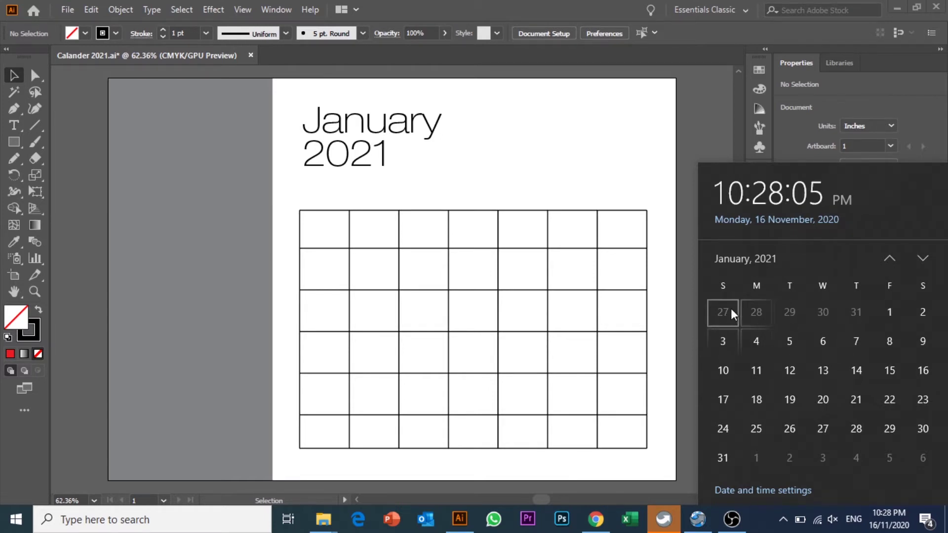
pyautogui.click(717, 120)
# - Join the lines meeting at the grid's top-right corner into one path
pyautogui.click(461, 210)
pyautogui.click(493, 191)
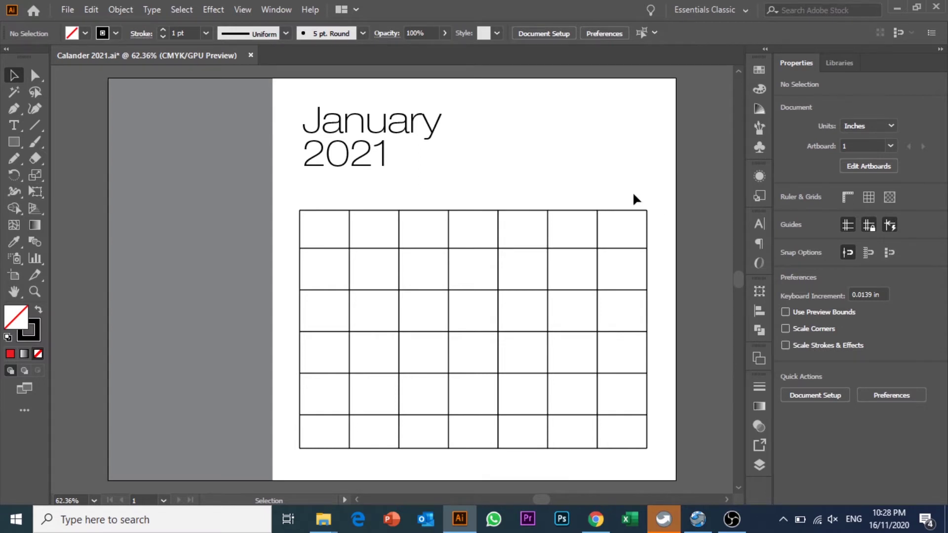
pyautogui.moveTo(651, 220)
pyautogui.mouseDown()
pyautogui.moveTo(657, 227)
pyautogui.moveTo(644, 217)
pyautogui.mouseUp()
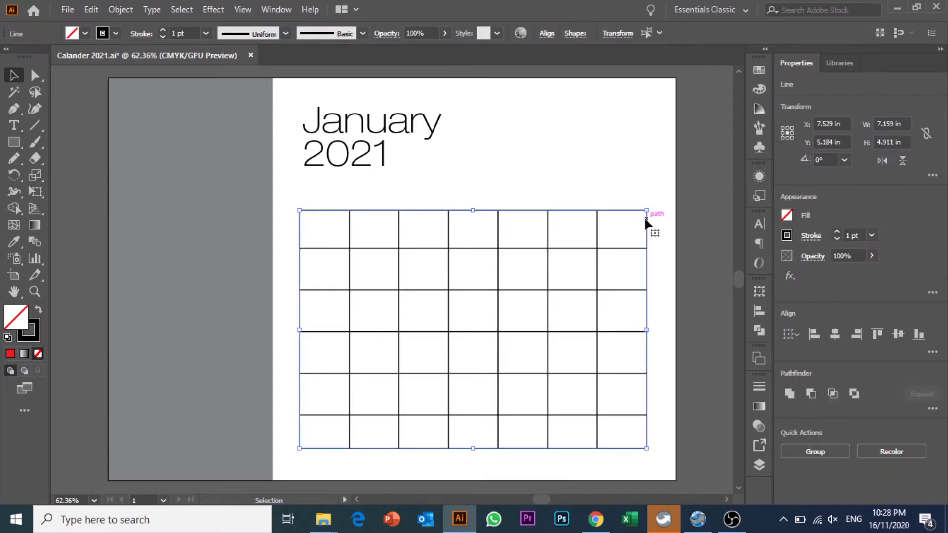
pyautogui.rightClick(645, 218)
pyautogui.click(676, 317)
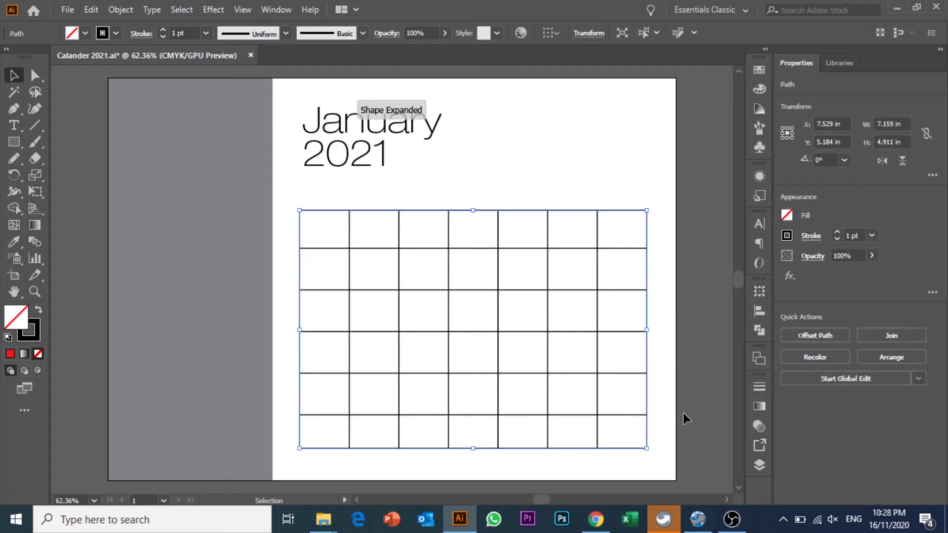
pyautogui.click(652, 461)
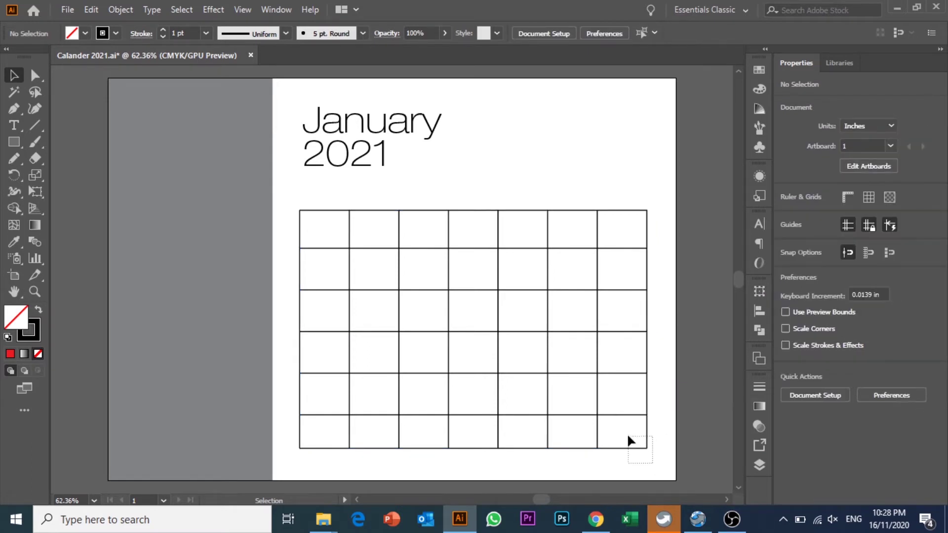
# - Join the lines at the grid's bottom-right and bottom-left corners
pyautogui.moveTo(635, 451); pyautogui.dragTo(633, 443)
pyautogui.rightClick(634, 448)
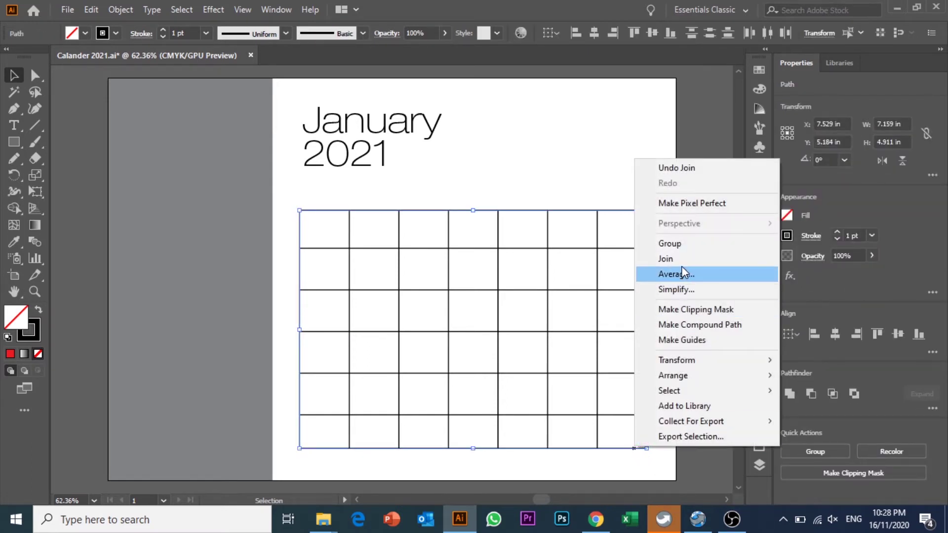
pyautogui.click(680, 262)
pyautogui.click(307, 455)
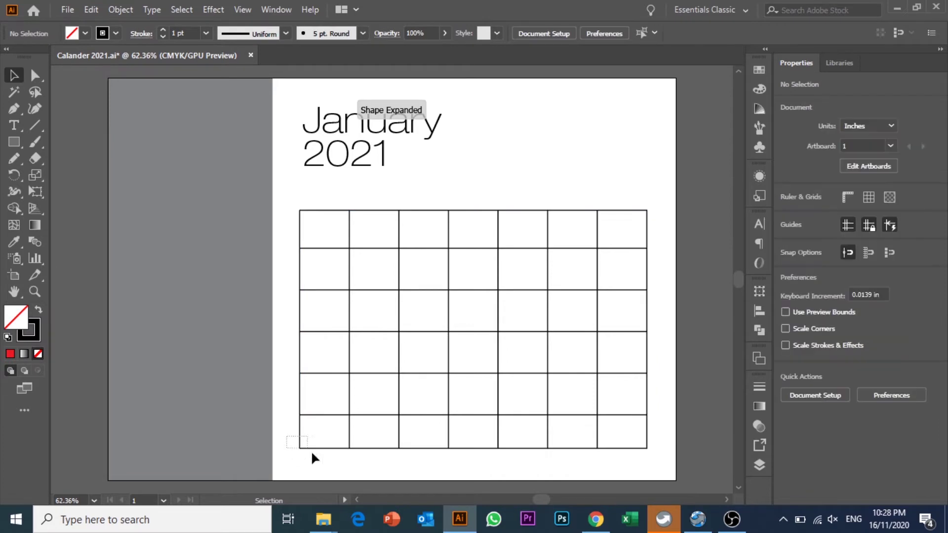
pyautogui.moveTo(305, 451); pyautogui.dragTo(304, 446)
pyautogui.rightClick(304, 446)
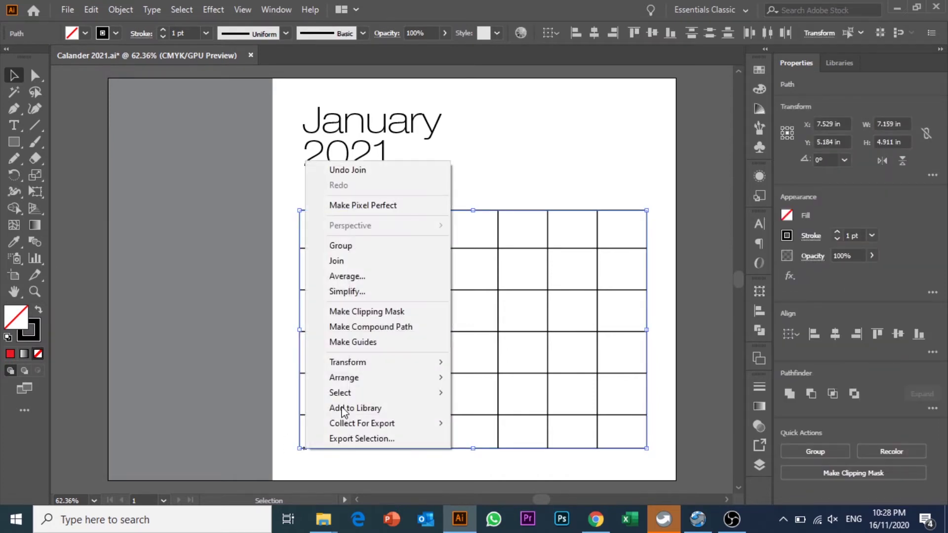
pyautogui.click(356, 264)
pyautogui.click(358, 167)
pyautogui.click(309, 209)
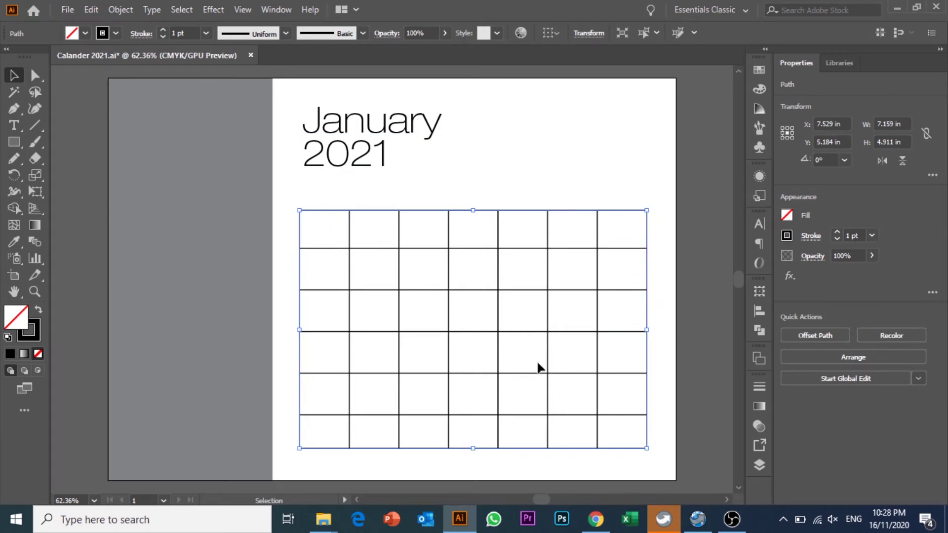
# - Fill the rectangle with White from the control-bar swatches, trying red first
pyautogui.click(85, 33)
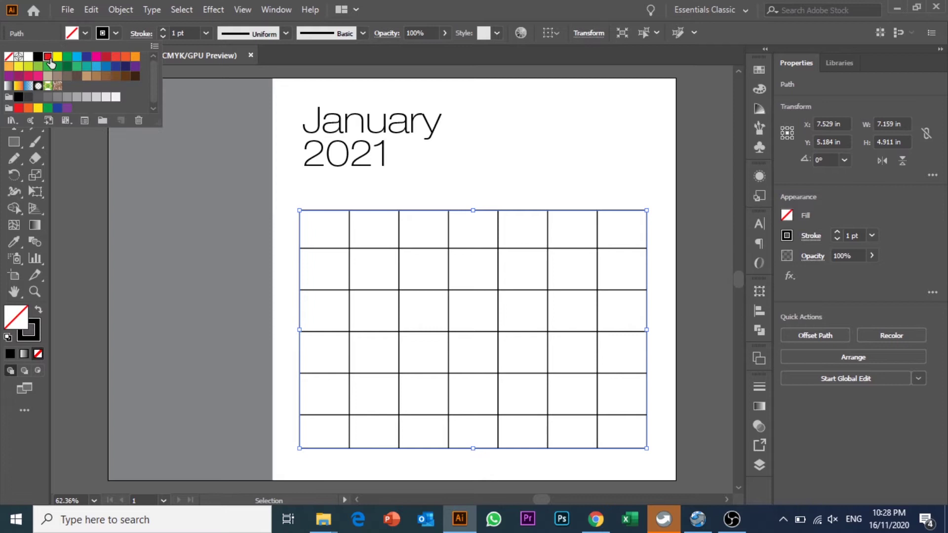
pyautogui.click(48, 56)
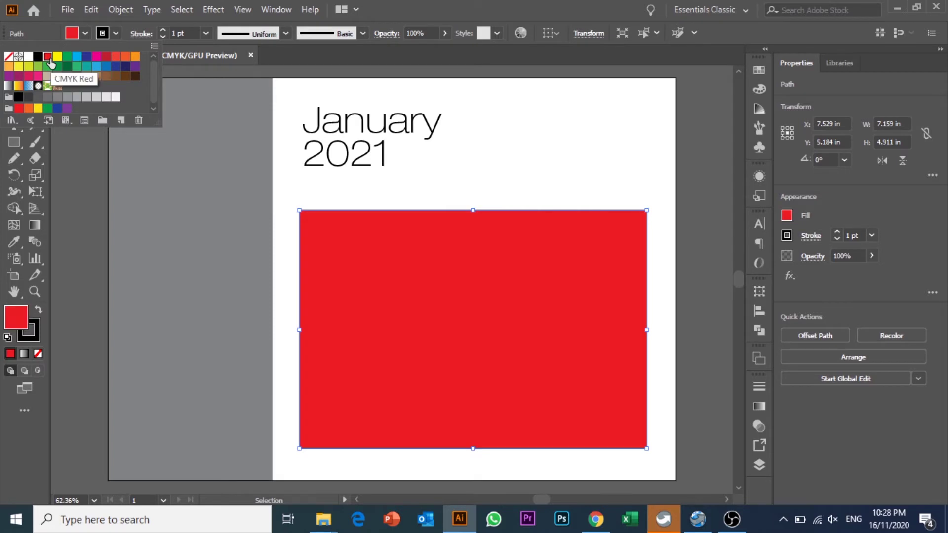
pyautogui.click(85, 33)
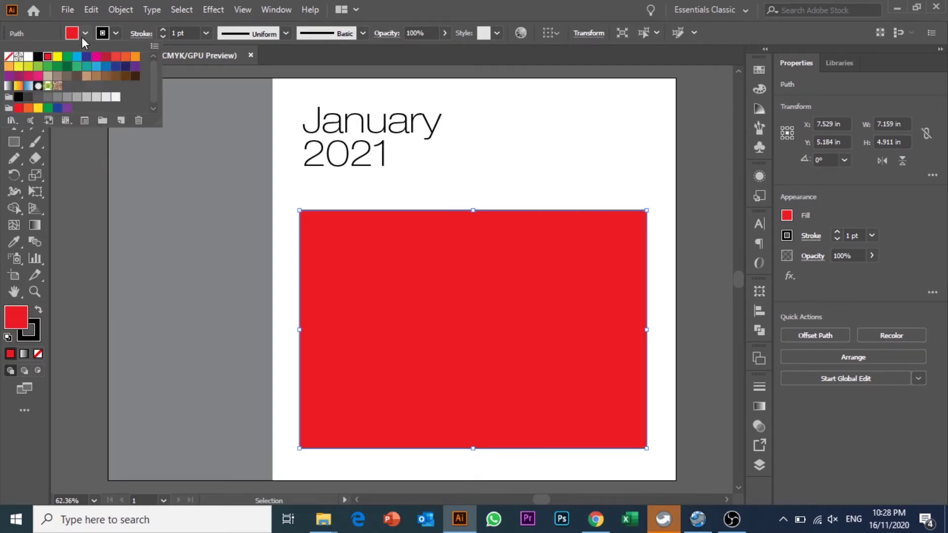
pyautogui.click(28, 57)
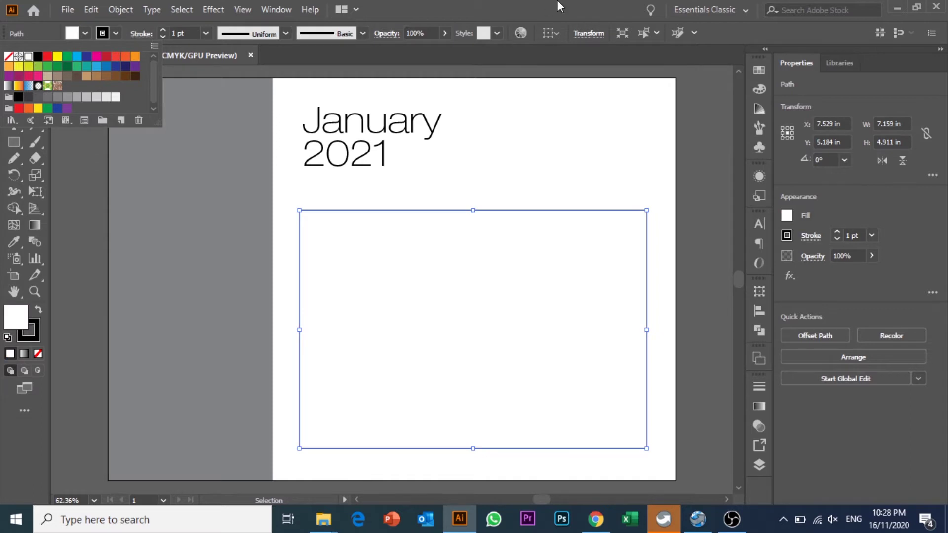
# - Send the white rectangle to the back, behind the grid lines
pyautogui.click(609, 108)
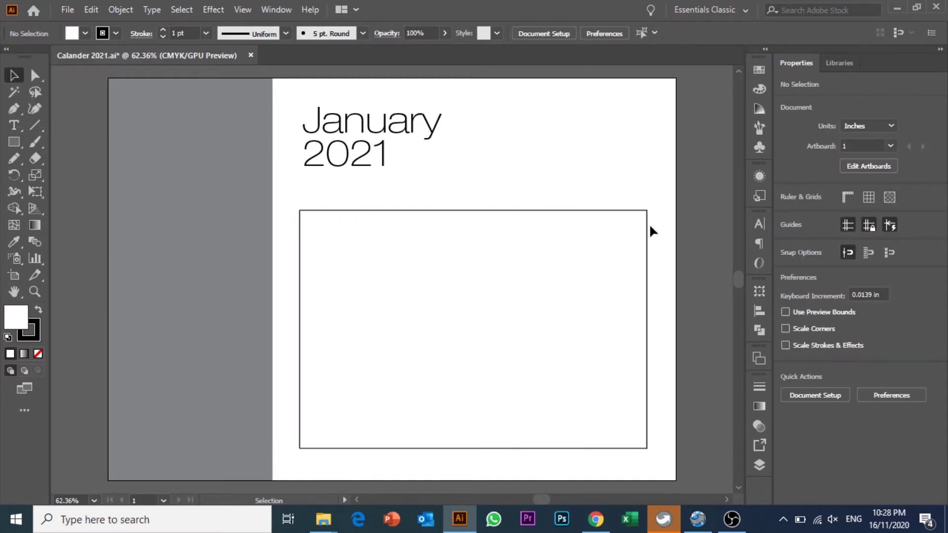
pyautogui.click(648, 224)
pyautogui.rightClick(648, 223)
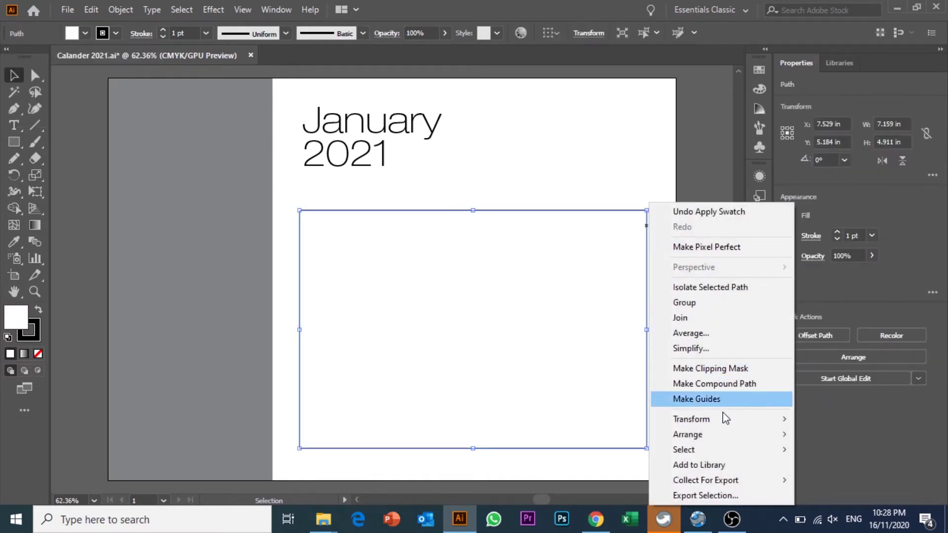
pyautogui.moveTo(727, 441)
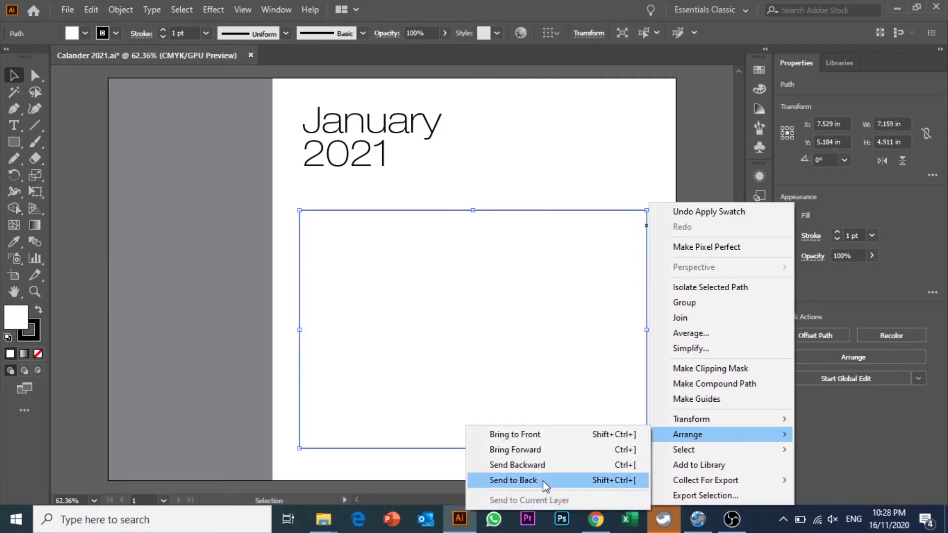
pyautogui.click(543, 481)
# - Test the grid's fill with red, then change it back to white
pyautogui.click(669, 310)
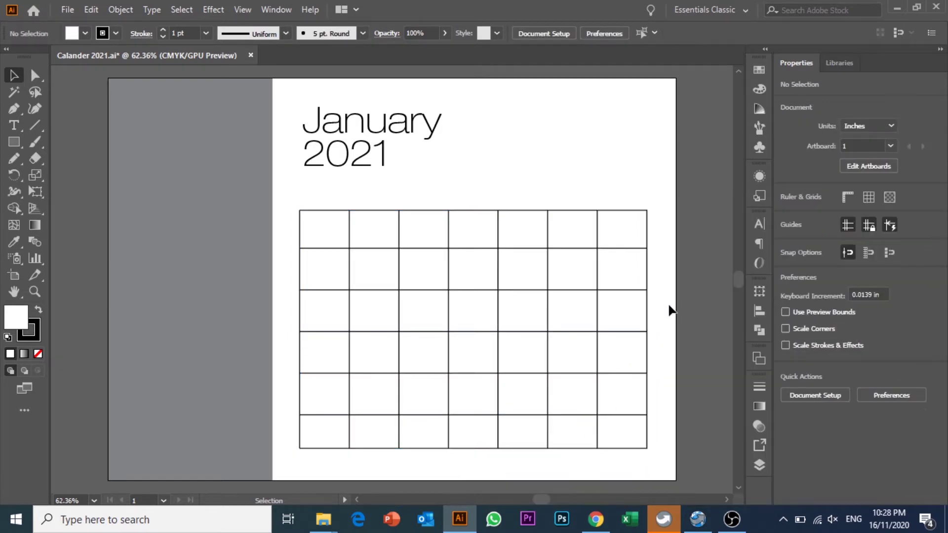
pyautogui.click(646, 274)
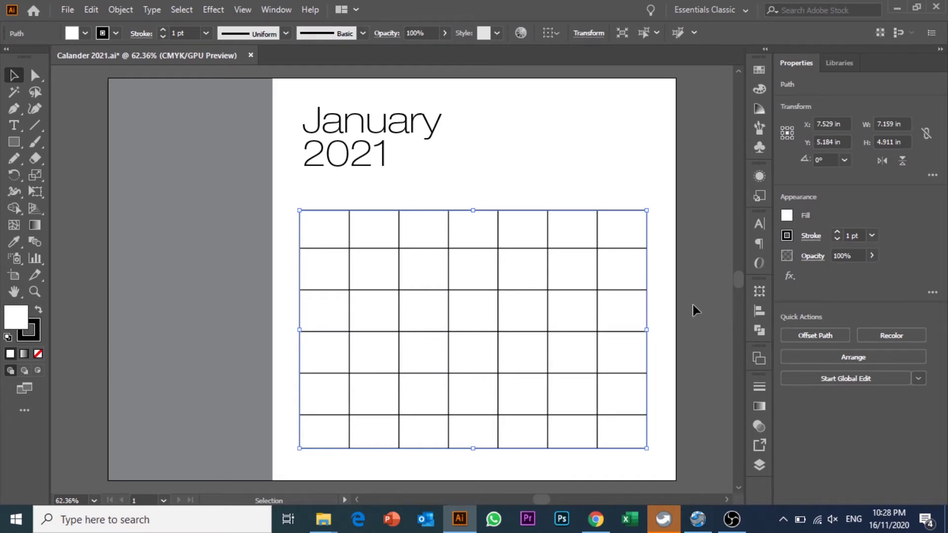
pyautogui.click(691, 306)
pyautogui.click(646, 271)
pyautogui.click(85, 34)
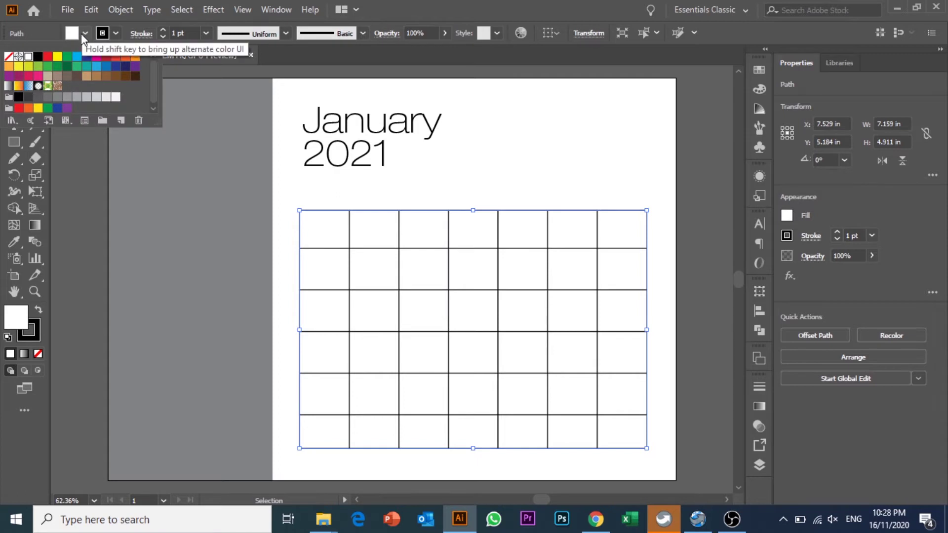
pyautogui.click(47, 56)
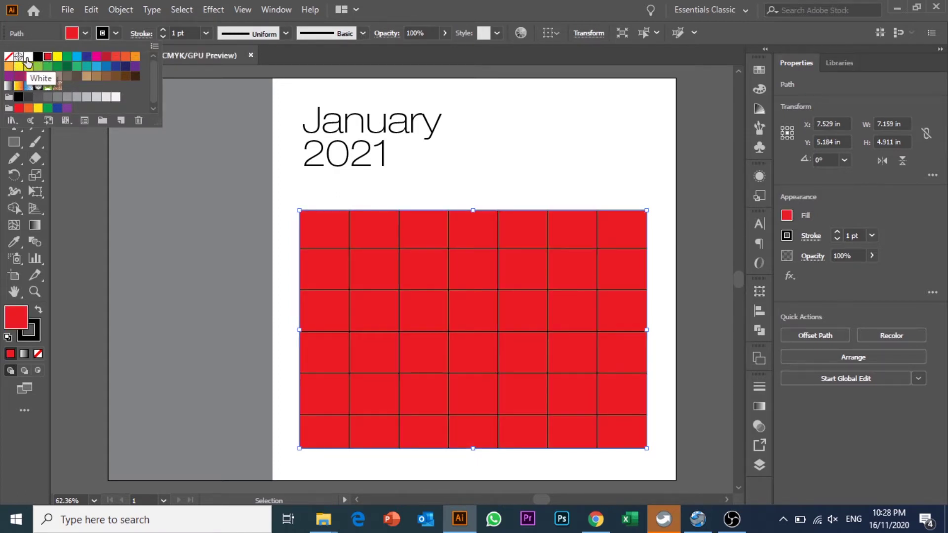
pyautogui.click(27, 62)
# - Check the grid by selecting it and two individual vertical lines, then deselect
pyautogui.click(514, 152)
pyautogui.click(514, 152)
pyautogui.click(521, 232)
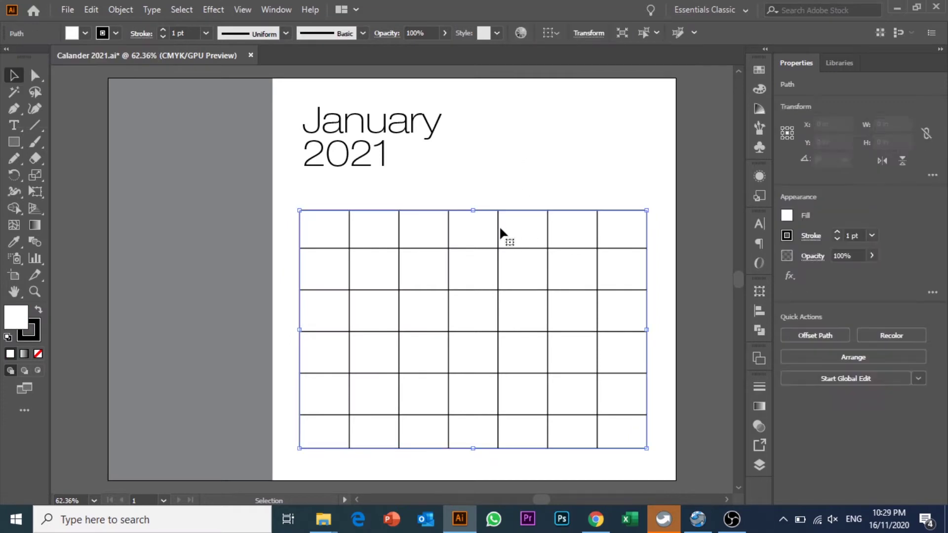
pyautogui.click(461, 180)
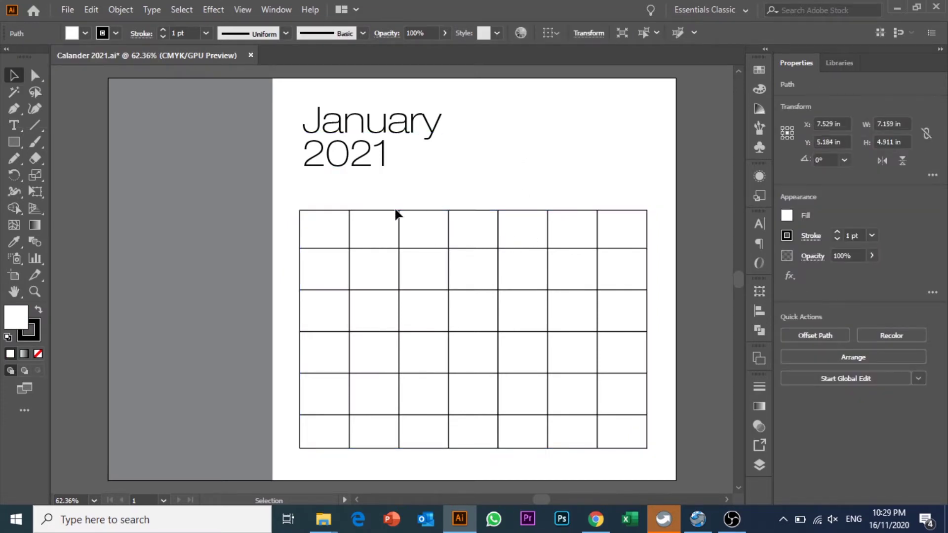
pyautogui.click(350, 224)
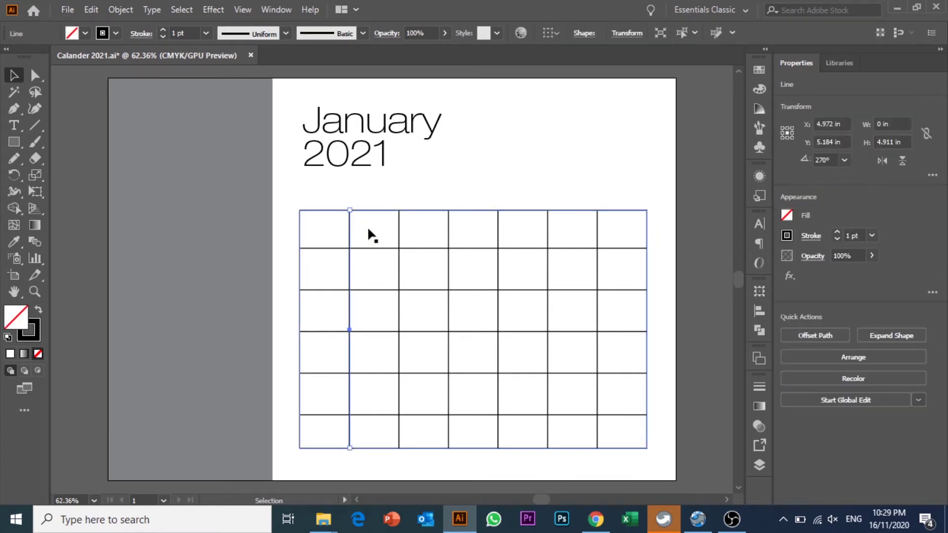
pyautogui.click(396, 228)
pyautogui.click(502, 190)
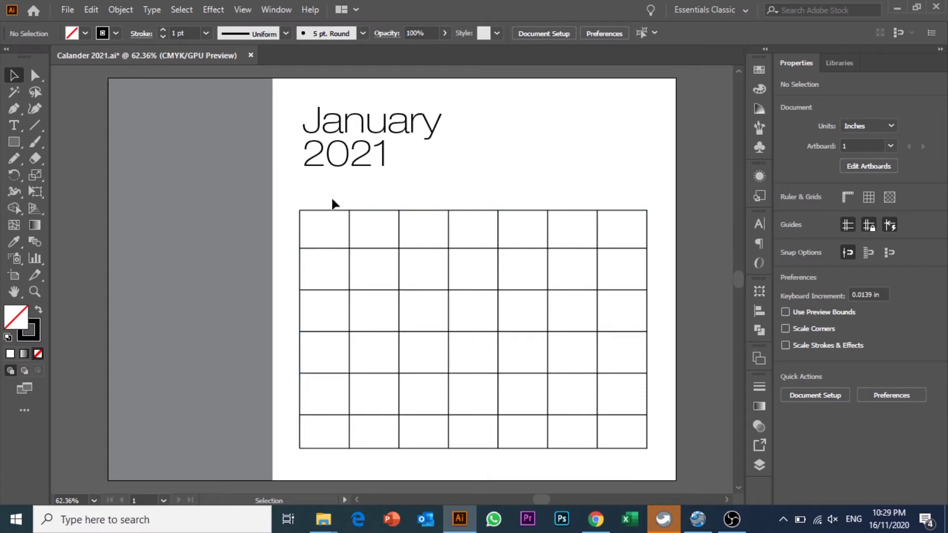
# - Marquee-select the grid and its background and apply Pathfinder Divide
pyautogui.moveTo(290, 192); pyautogui.dragTo(651, 451)
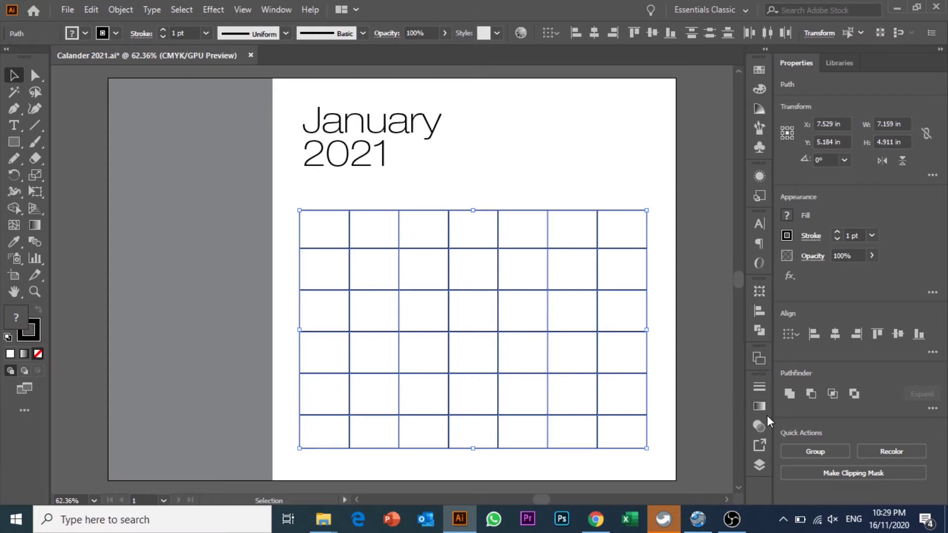
pyautogui.click(275, 10)
pyautogui.click(365, 500)
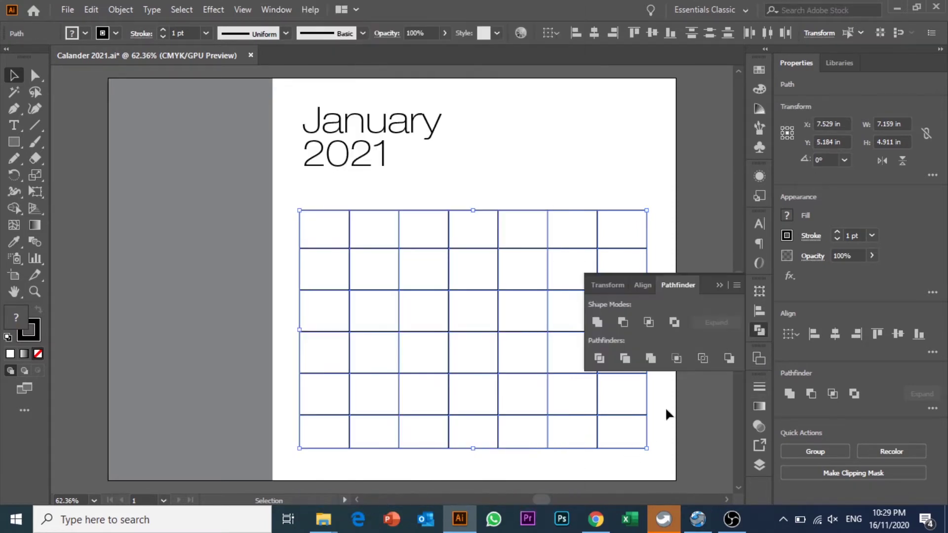
pyautogui.click(599, 359)
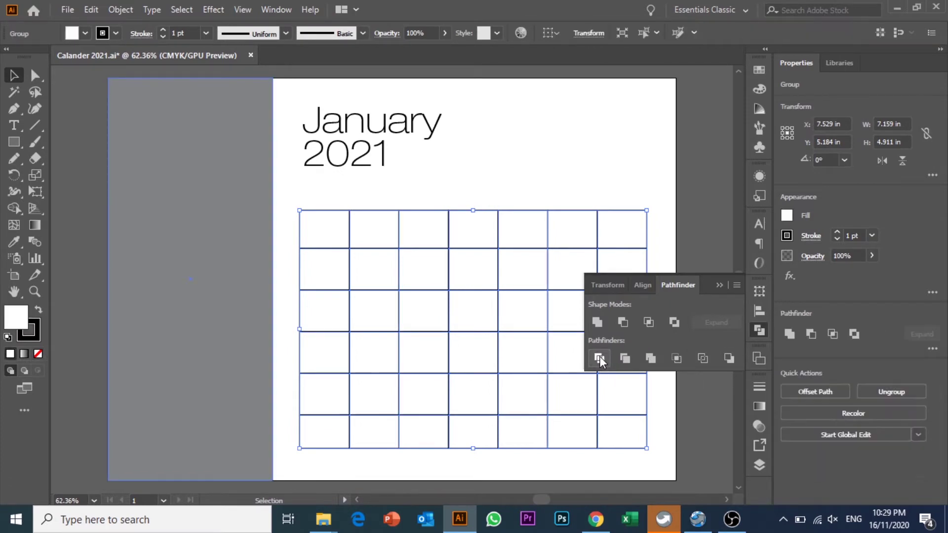
pyautogui.click(719, 286)
# - Ungroup the divided grid into individual cell shapes
pyautogui.click(684, 191)
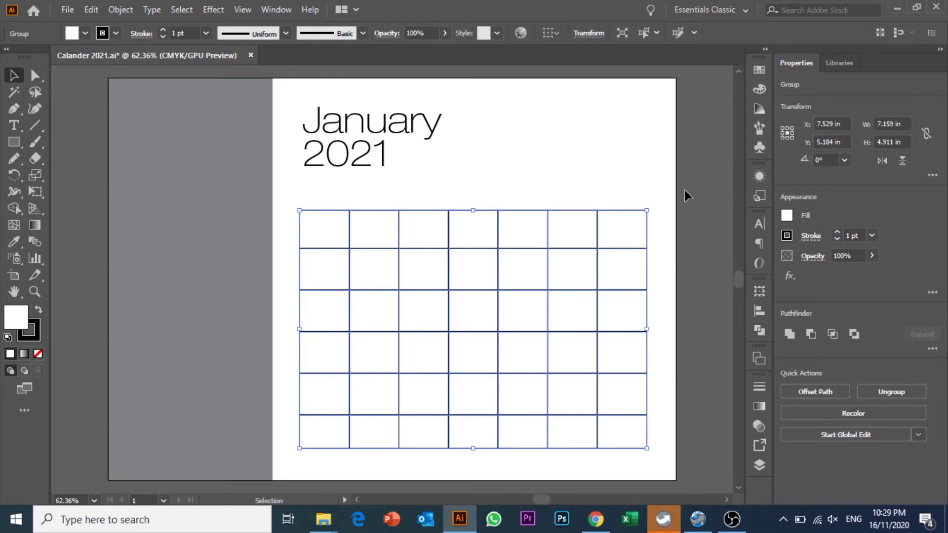
pyautogui.click(585, 221)
pyautogui.click(487, 197)
pyautogui.click(490, 223)
pyautogui.rightClick(488, 220)
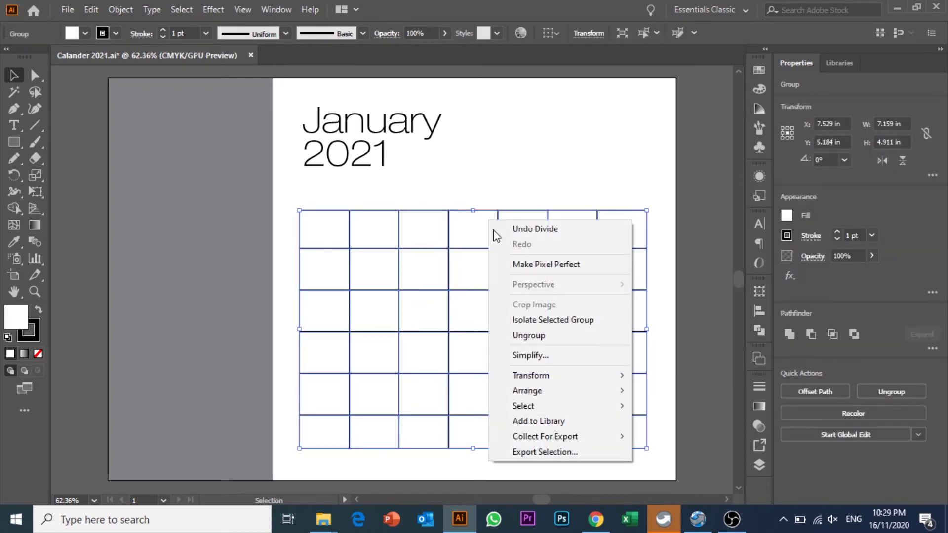
pyautogui.click(539, 336)
# - Select the top-row cells one at a time to confirm they are separate
pyautogui.click(578, 148)
pyautogui.click(333, 214)
pyautogui.click(383, 220)
pyautogui.click(419, 225)
pyautogui.click(472, 226)
pyautogui.click(508, 223)
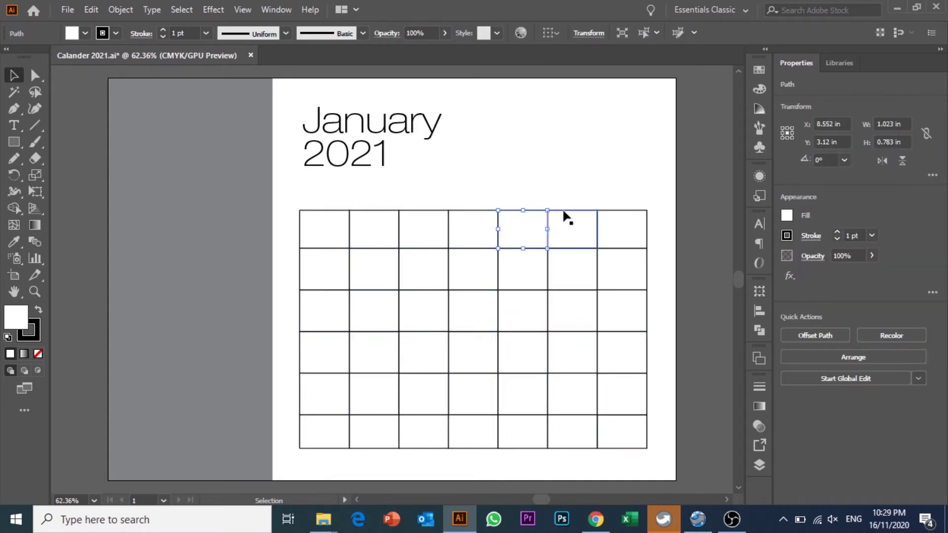
pyautogui.click(588, 182)
pyautogui.click(573, 227)
pyautogui.click(573, 170)
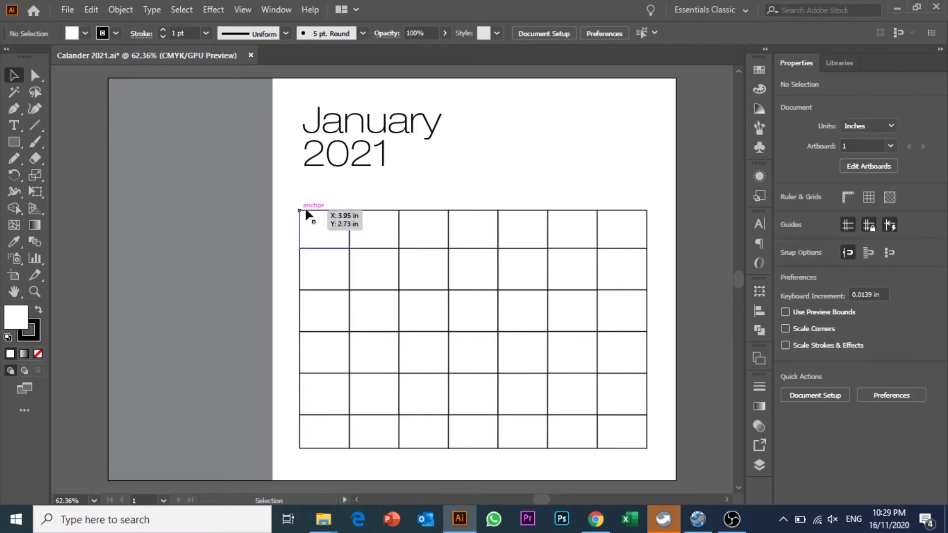
# - Add a 'Sun' text label to the right of the heading
pyautogui.click(15, 127)
pyautogui.click(511, 164)
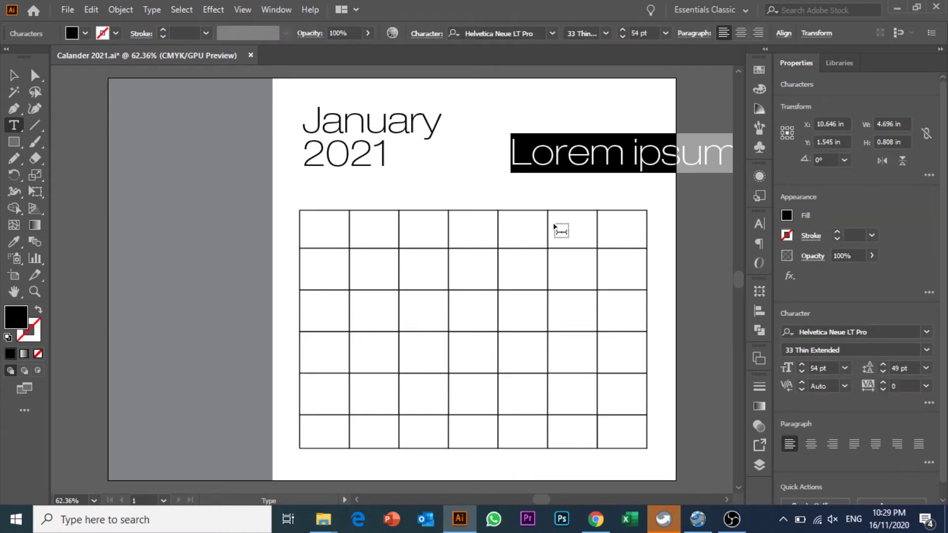
pyautogui.write('Sun')
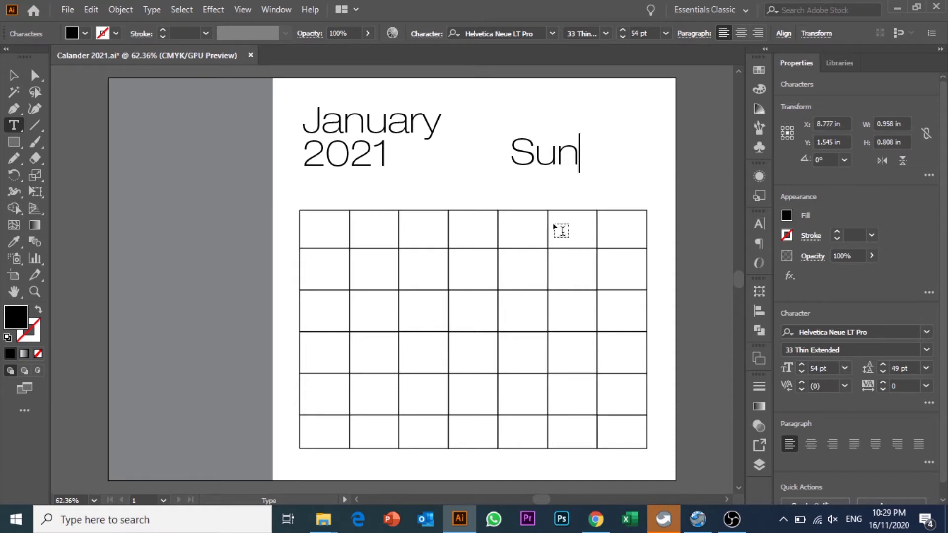
pyautogui.click(13, 75)
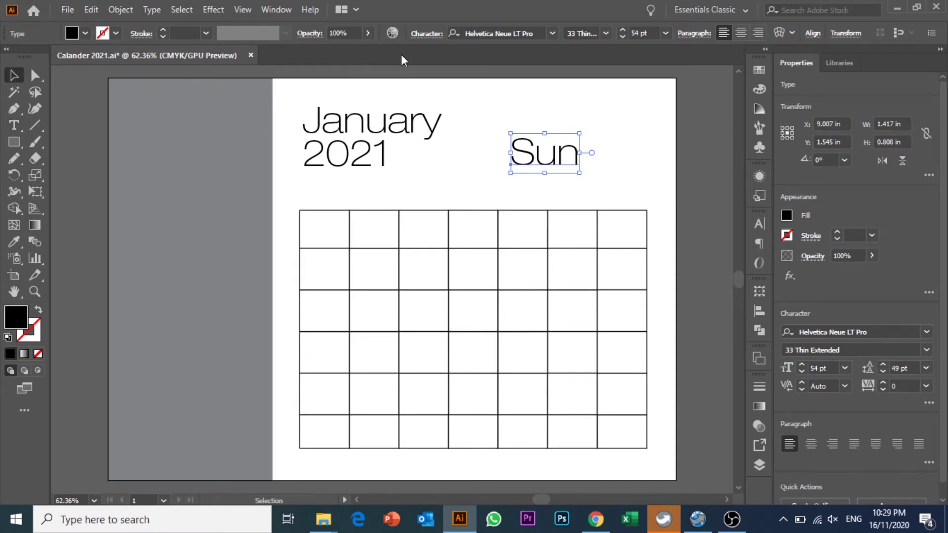
# - Try adjusting the Sun label's font and size in the control-bar character settings
pyautogui.click(478, 32)
pyautogui.write('myri')
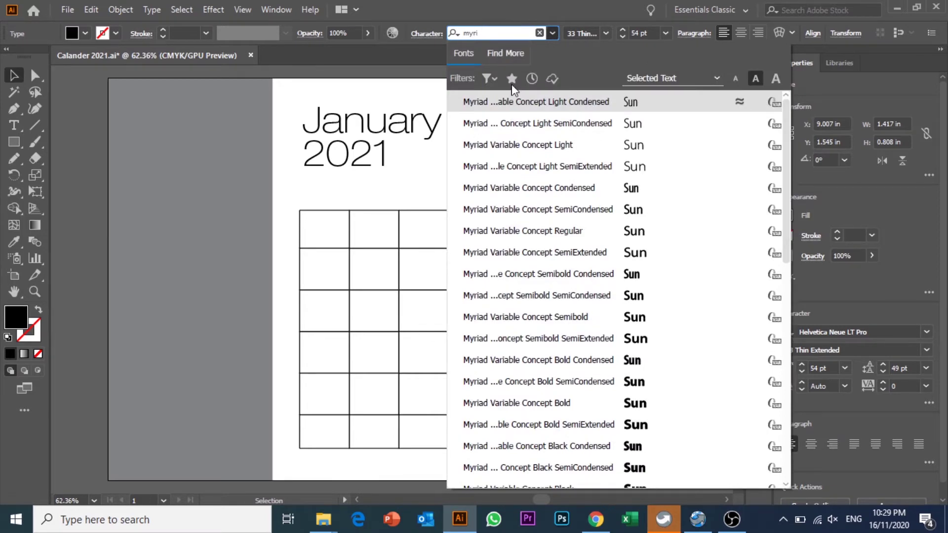
pyautogui.press('Escape')
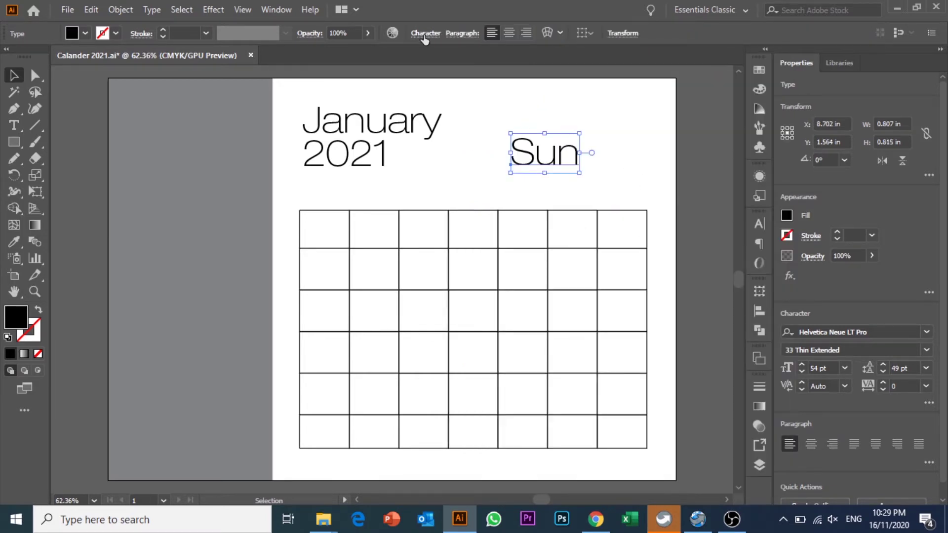
pyautogui.click(424, 33)
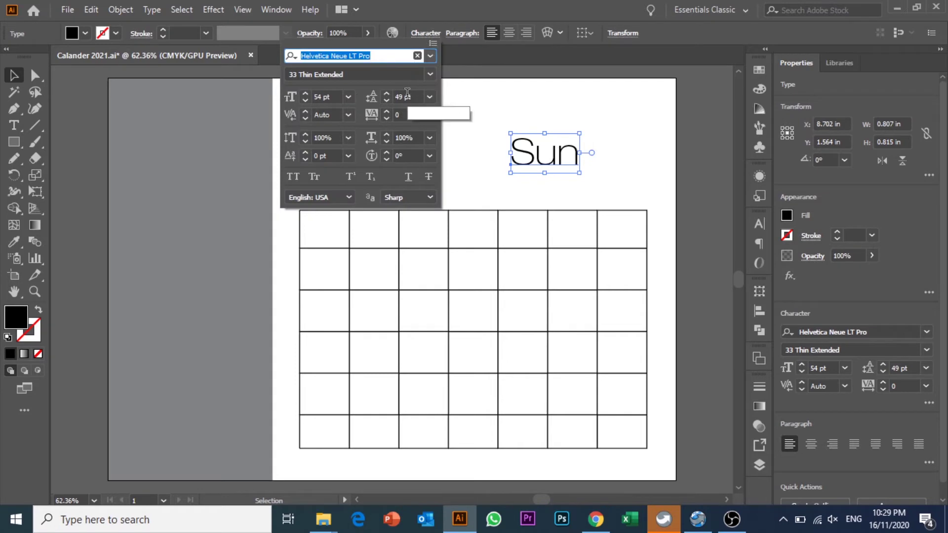
pyautogui.click(314, 97)
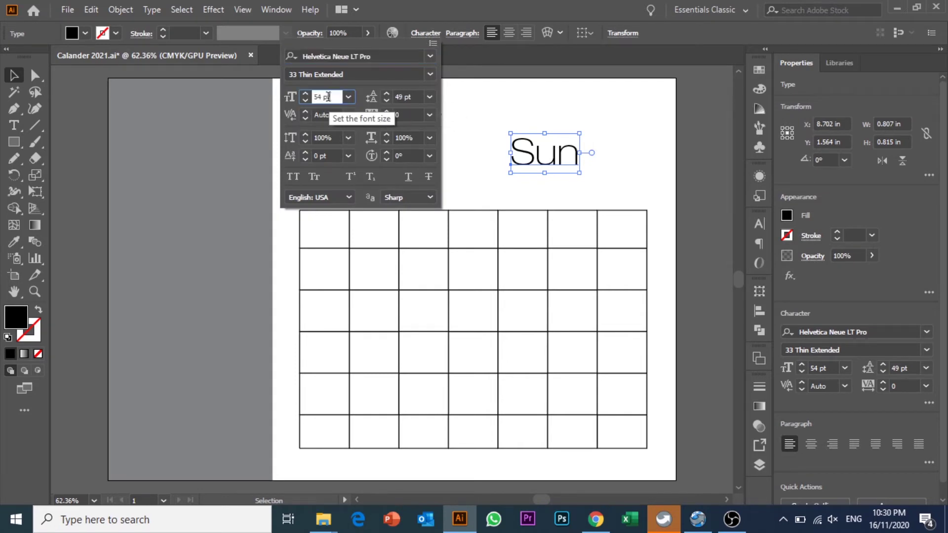
pyautogui.press('Down')
pyautogui.press('Down')
pyautogui.press('Down')
pyautogui.press('Down')
pyautogui.press('Down')
pyautogui.press('Down')
pyautogui.press('Down')
pyautogui.press('Down')
pyautogui.press('Down')
pyautogui.press('Down')
pyautogui.press('Down')
pyautogui.press('Down')
pyautogui.press('Down')
pyautogui.press('Down')
pyautogui.press('Down')
pyautogui.press('Down')
pyautogui.press('Down')
pyautogui.press('Down')
pyautogui.press('Down')
pyautogui.press('Down')
pyautogui.press('Down')
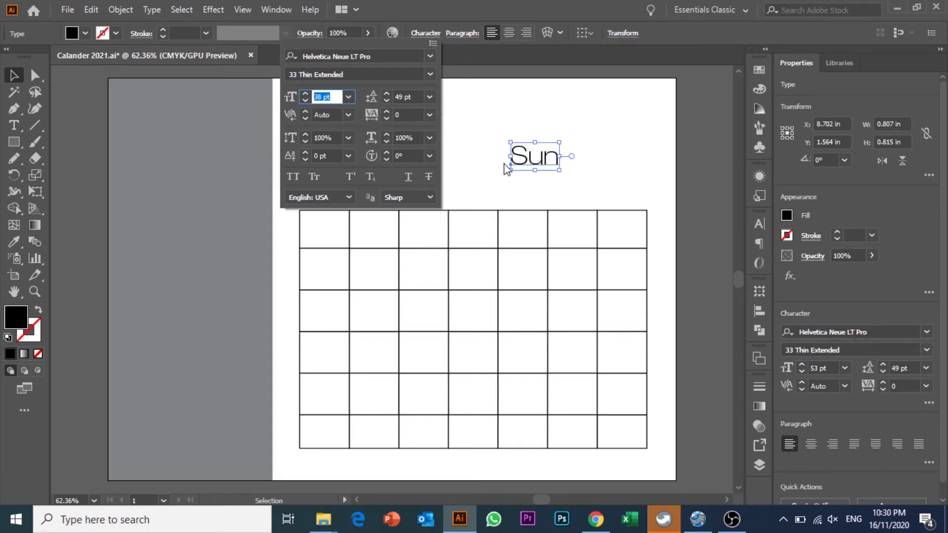
pyautogui.click(348, 96)
pyautogui.click(348, 96)
pyautogui.press('Escape')
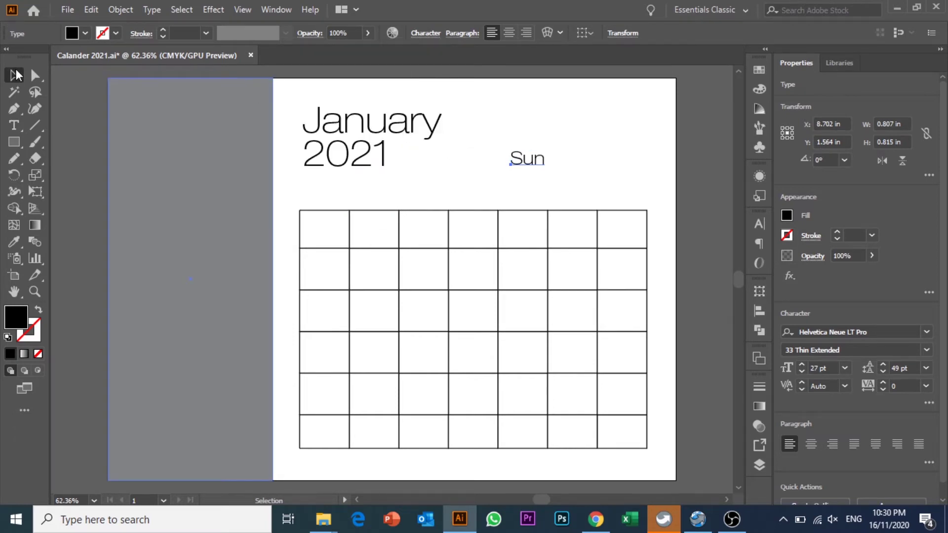
# - Set the Sun label to Myriad Variable Concept Light Condensed at 25 pt
pyautogui.click(586, 126)
pyautogui.click(534, 157)
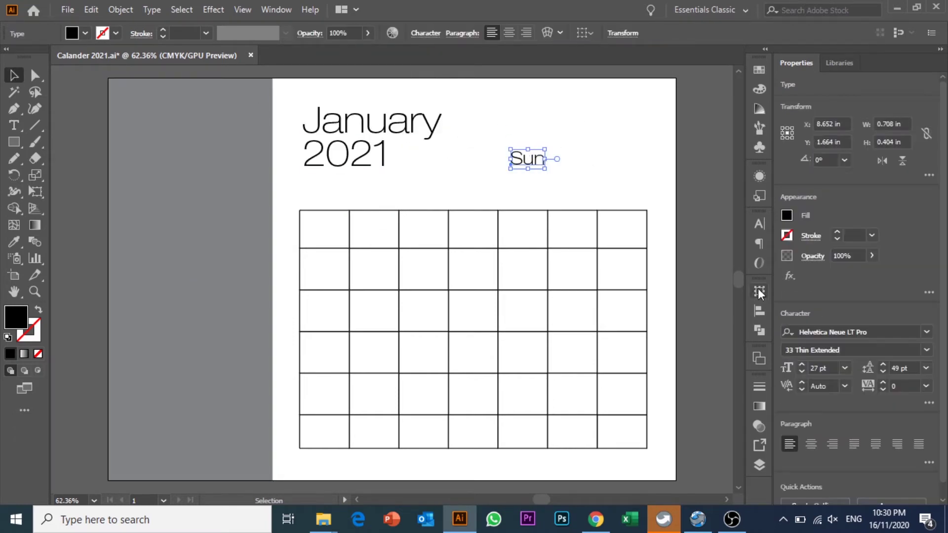
pyautogui.click(760, 225)
pyautogui.click(634, 280)
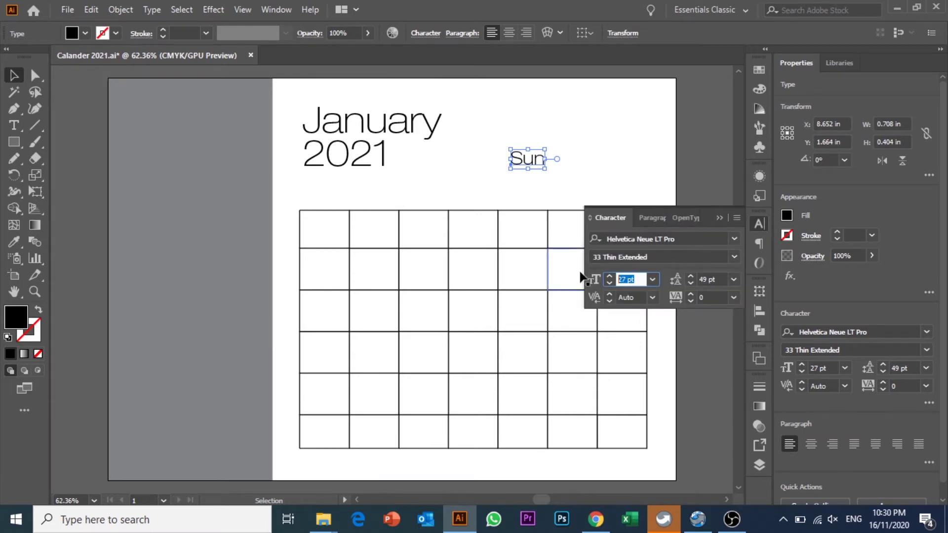
pyautogui.click(625, 239)
pyautogui.write('my')
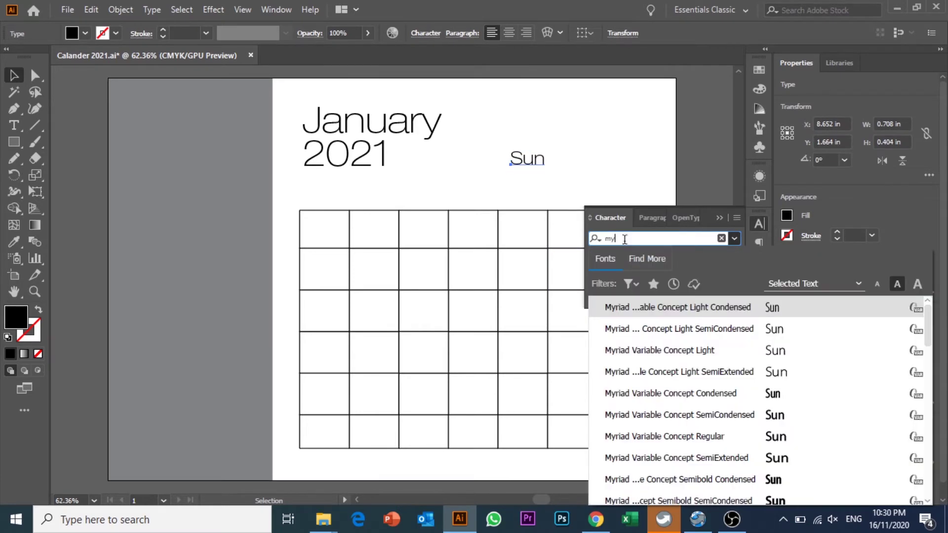
pyautogui.click(732, 309)
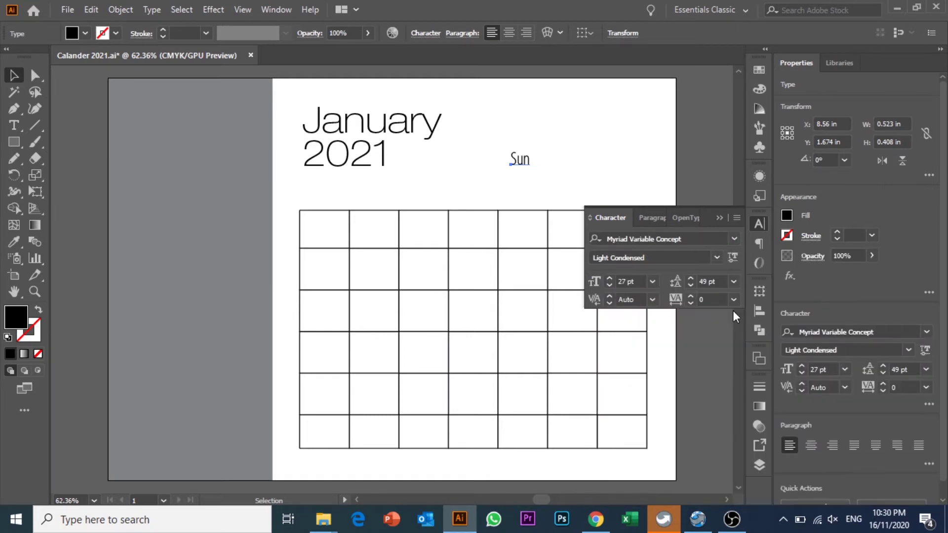
pyautogui.click(635, 280)
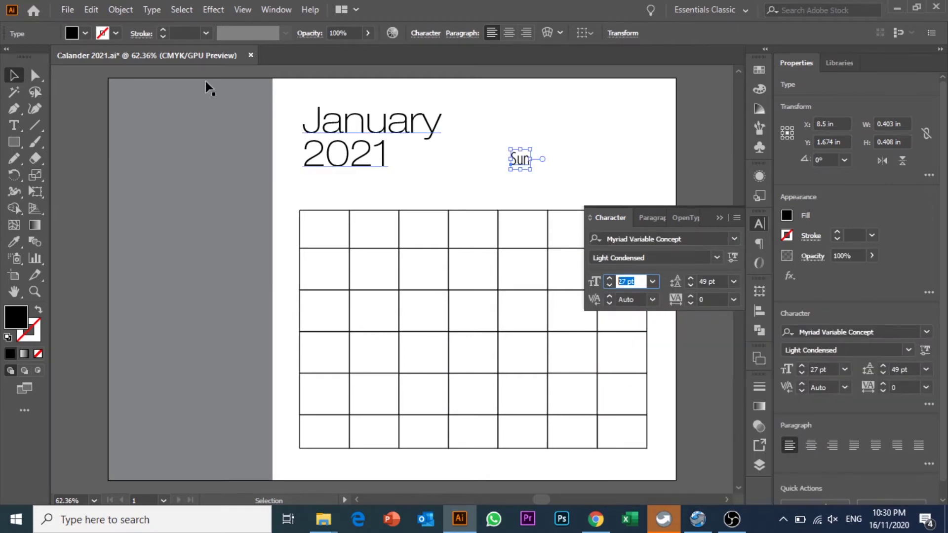
pyautogui.write('25')
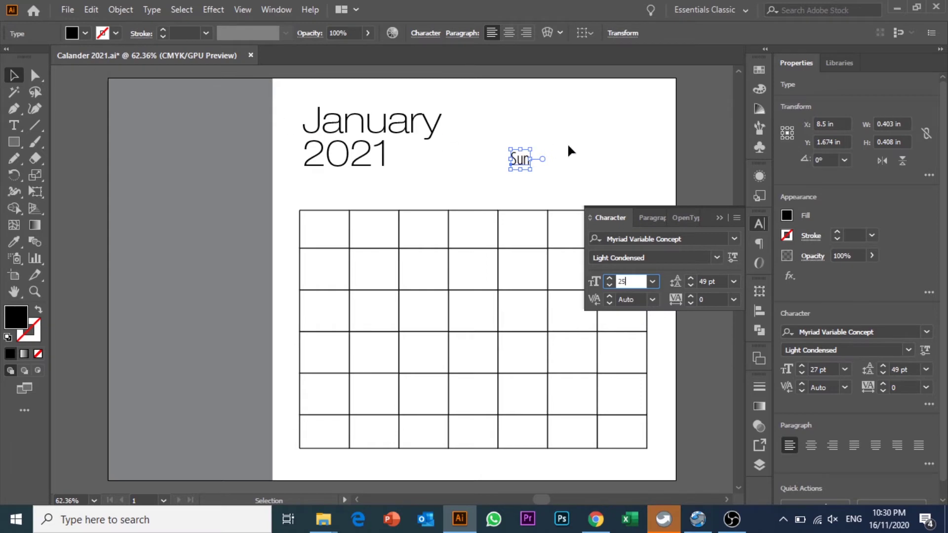
pyautogui.click(567, 143)
# - Move Sun above the top-left cell and add 'Mon Tue Wed Thu Fri Sat'
pyautogui.moveTo(519, 161); pyautogui.dragTo(325, 198)
pyautogui.doubleClick(331, 196)
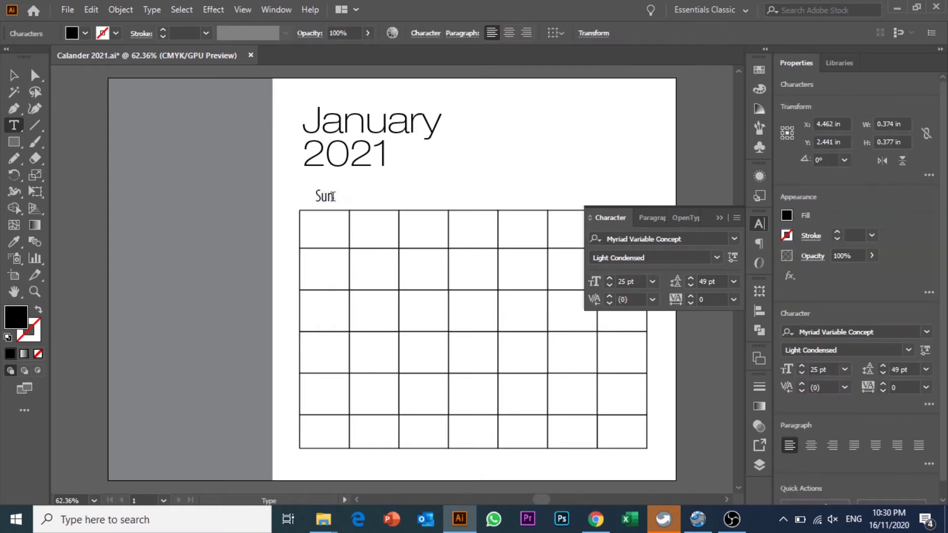
pyautogui.write('Mon')
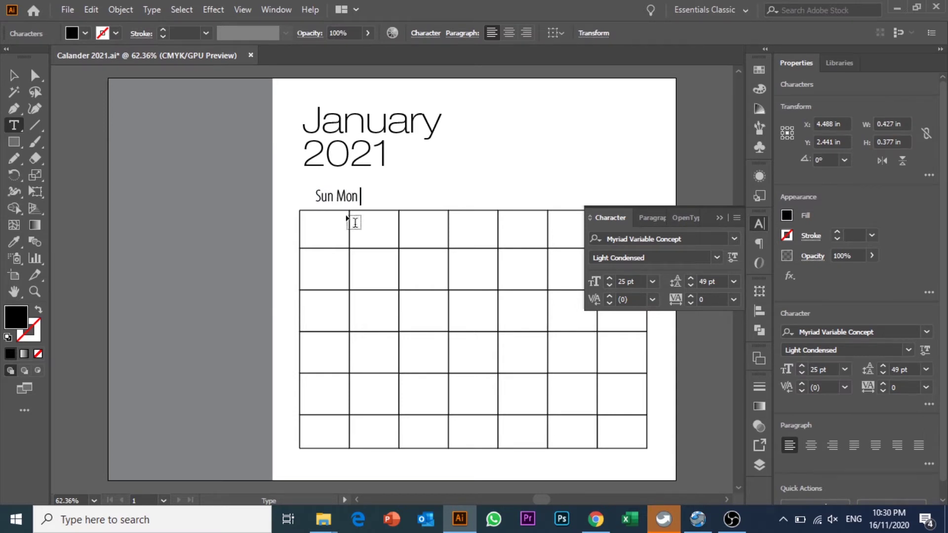
pyautogui.write(' Tue Wed T')
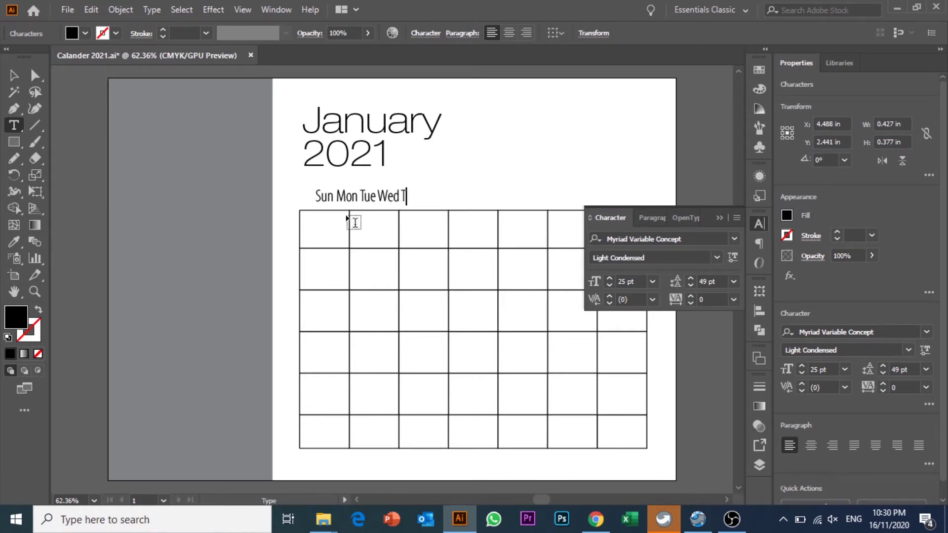
pyautogui.write('hu Fri Sat')
pyautogui.press('Escape')
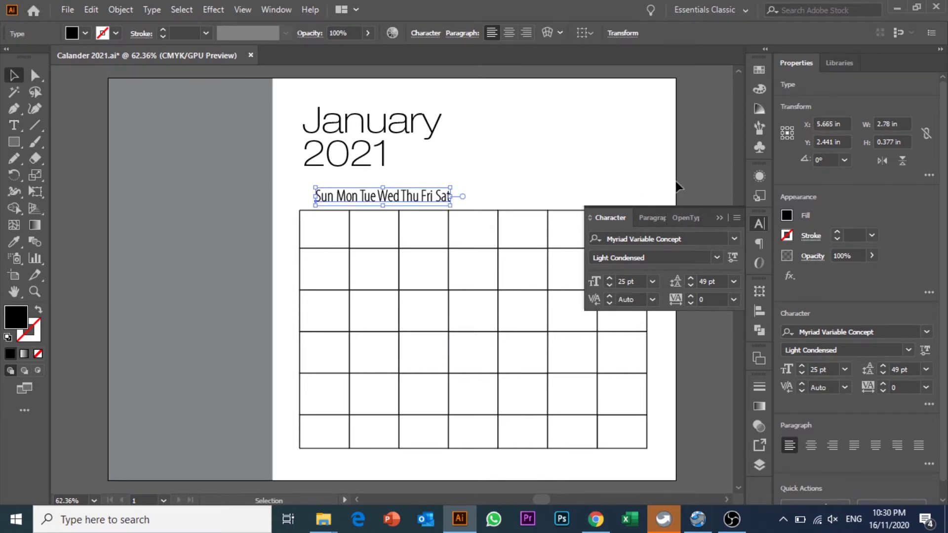
# - Position the weekday line above the grid with small arrow-key nudges
pyautogui.click(643, 144)
pyautogui.click(720, 218)
pyautogui.moveTo(432, 200); pyautogui.dragTo(432, 200)
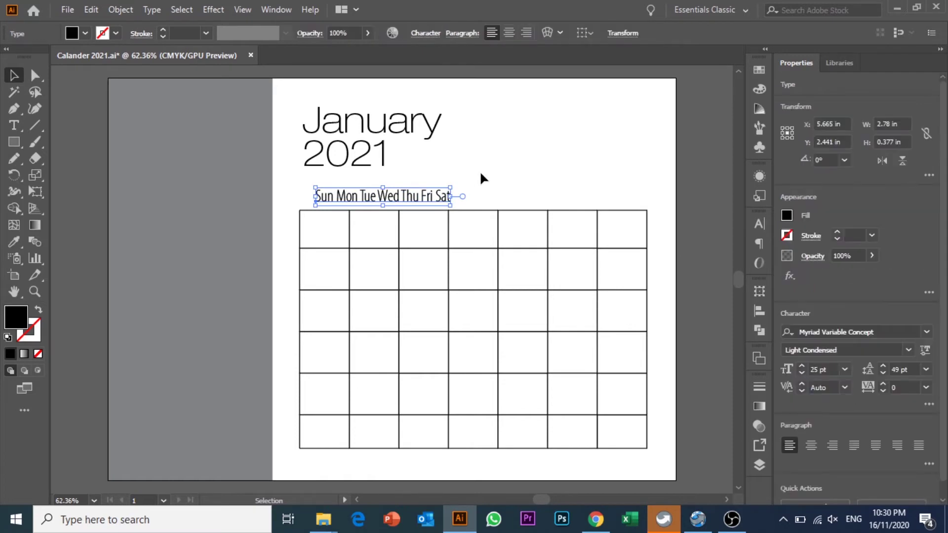
pyautogui.press('Right')
pyautogui.press('Right')
pyautogui.press('Right')
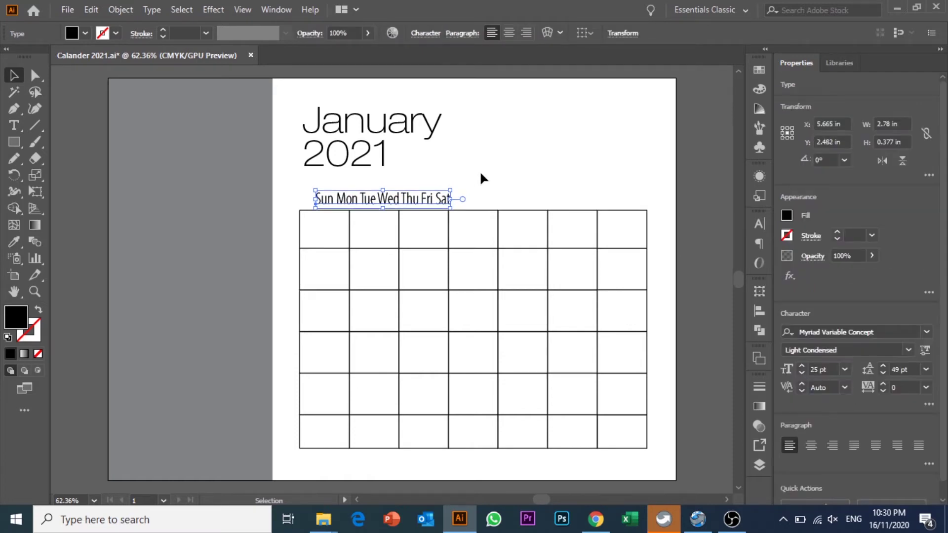
pyautogui.press('Left')
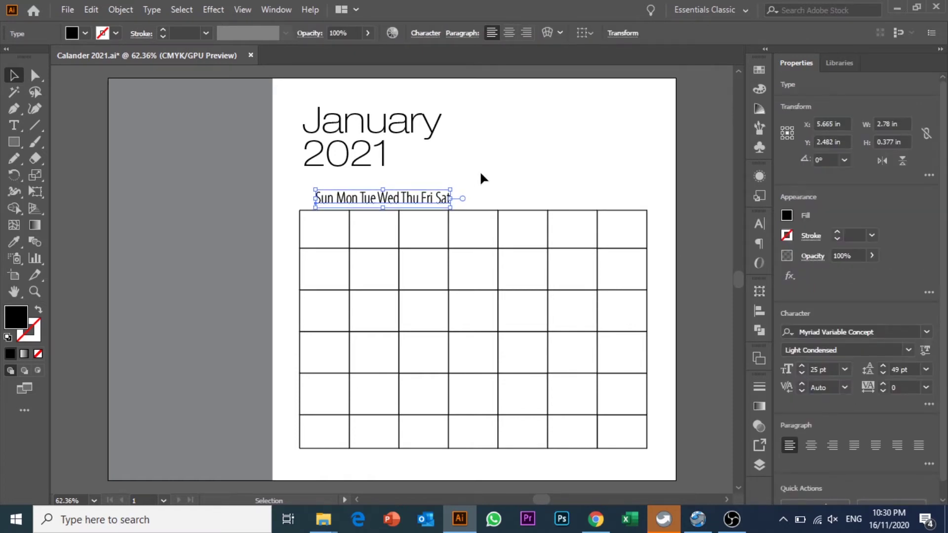
pyautogui.click(480, 173)
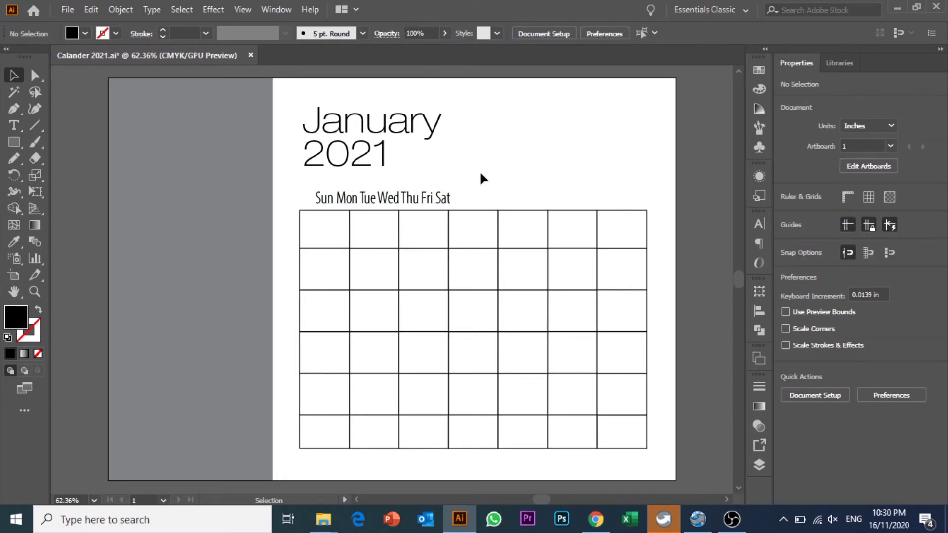
# - Open the Tabs panel with Ctrl+Shift+T, with the weekday text selected
pyautogui.click(376, 198)
pyautogui.click(401, 202)
pyautogui.click(481, 179)
pyautogui.press('ctrl')
pyautogui.hotkey('ctrl', 'shift', 't')
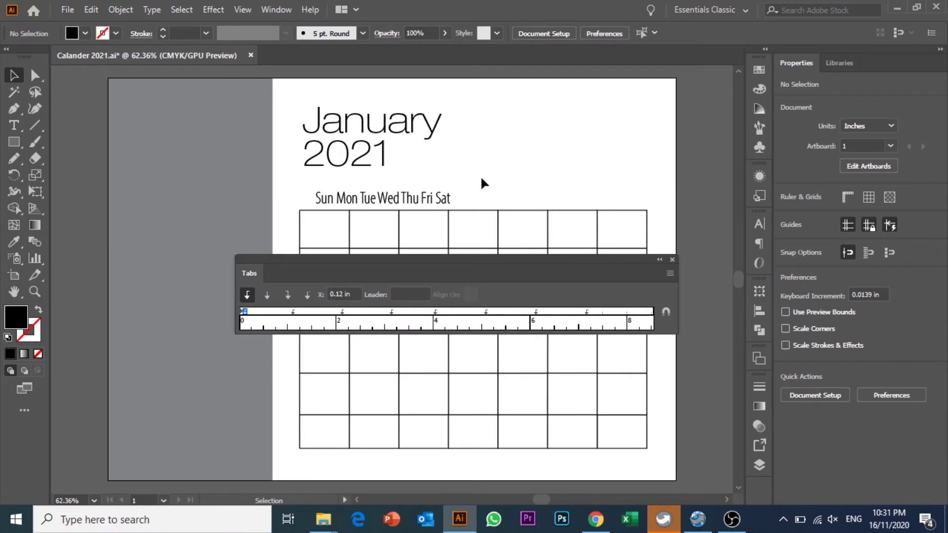
pyautogui.click(671, 260)
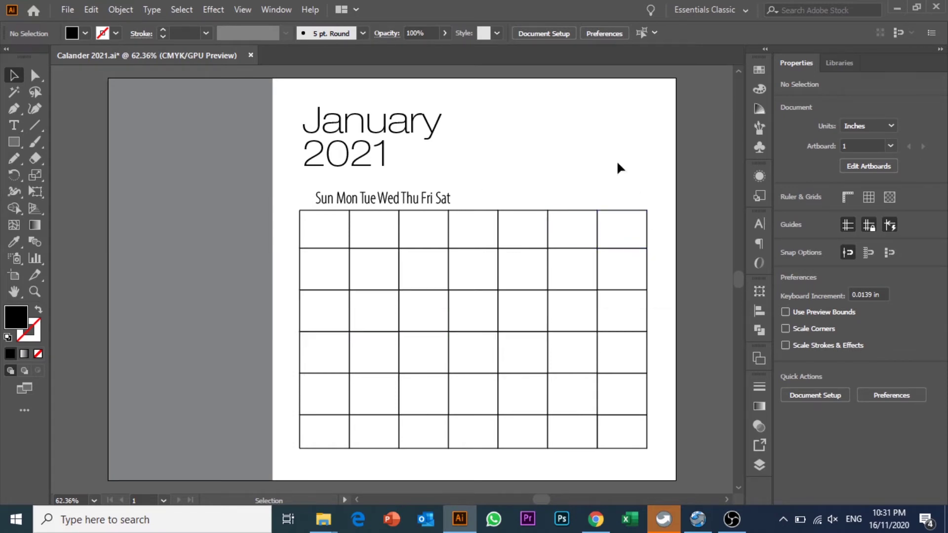
pyautogui.hotkey('ctrl', 'shift', 't')
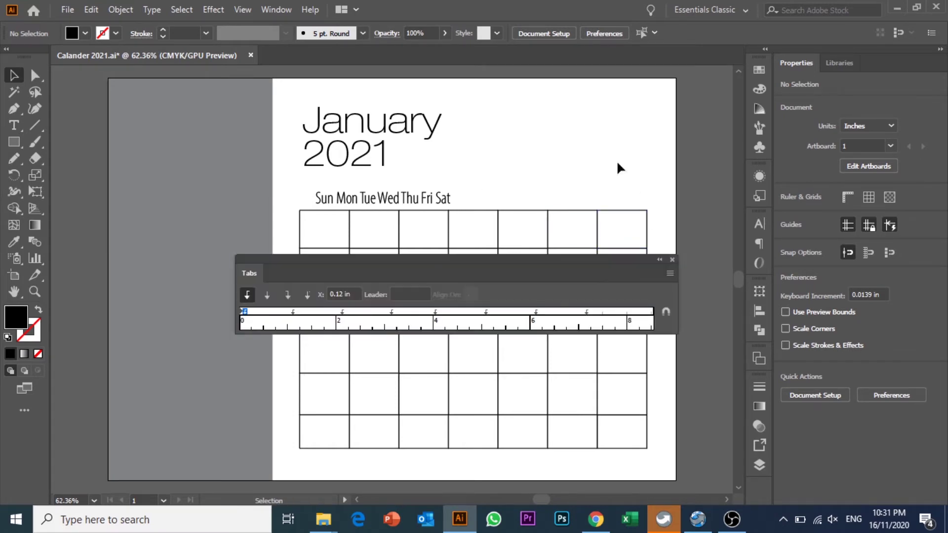
pyautogui.click(369, 195)
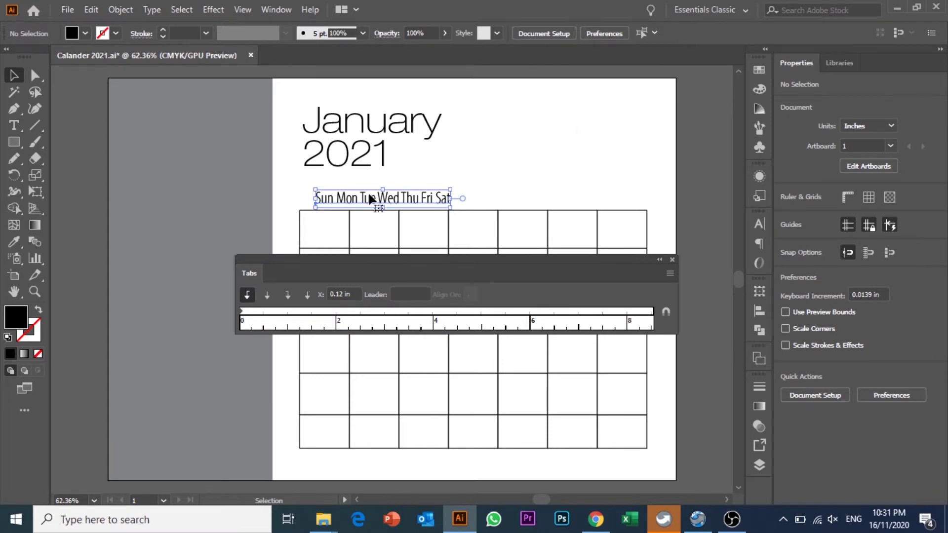
pyautogui.click(452, 173)
pyautogui.click(413, 197)
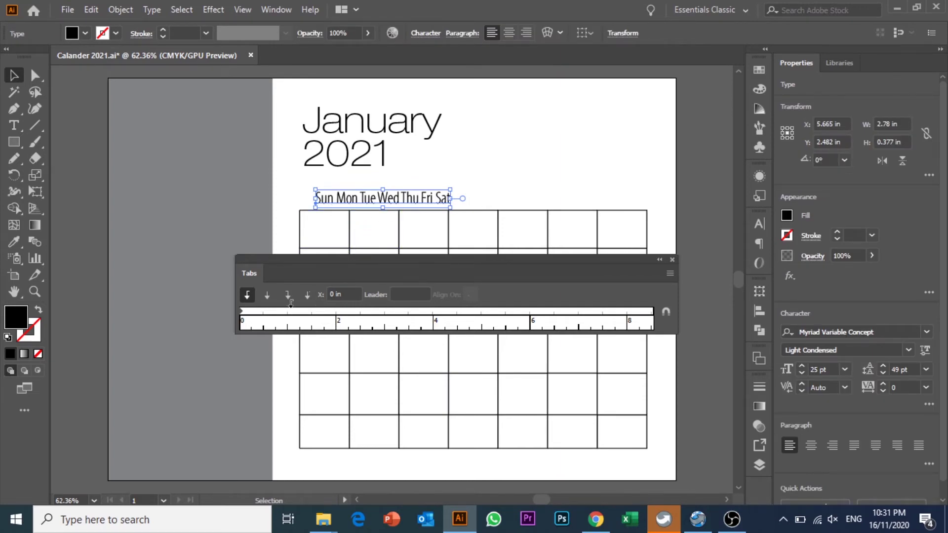
# - Replace the default tab stop with stops at 1.25, 2.69 and 4.3 in
pyautogui.moveTo(298, 310); pyautogui.dragTo(346, 228)
pyautogui.moveTo(255, 308); pyautogui.dragTo(291, 310)
pyautogui.click(296, 310)
pyautogui.click(363, 311)
pyautogui.click(443, 311)
pyautogui.moveTo(365, 311); pyautogui.dragTo(370, 310)
pyautogui.moveTo(444, 310); pyautogui.dragTo(447, 311)
pyautogui.click(299, 311)
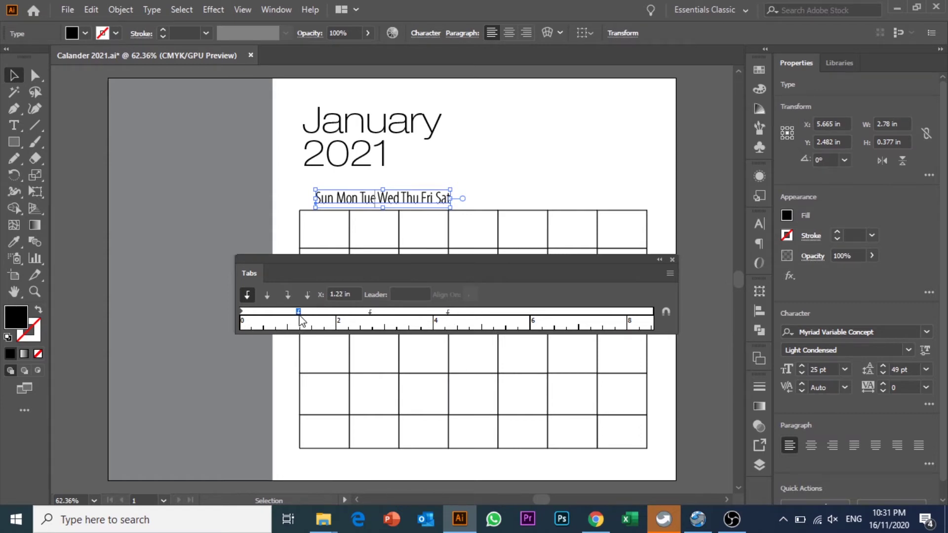
pyautogui.doubleClick(341, 201)
pyautogui.click(343, 201)
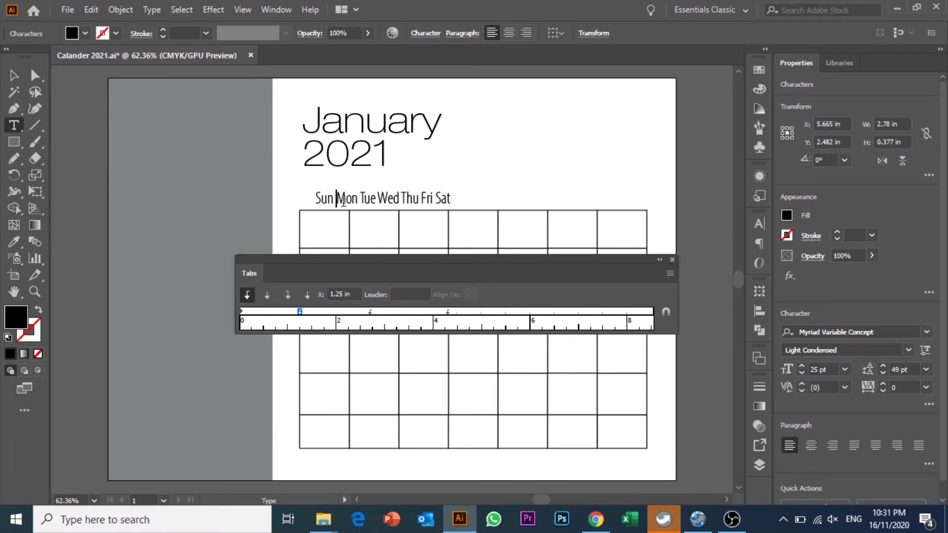
# - Tab Mon, Tue and Wed out, with stops at 1.09, 2.1 and about 3.06 in
pyautogui.press('Tab')
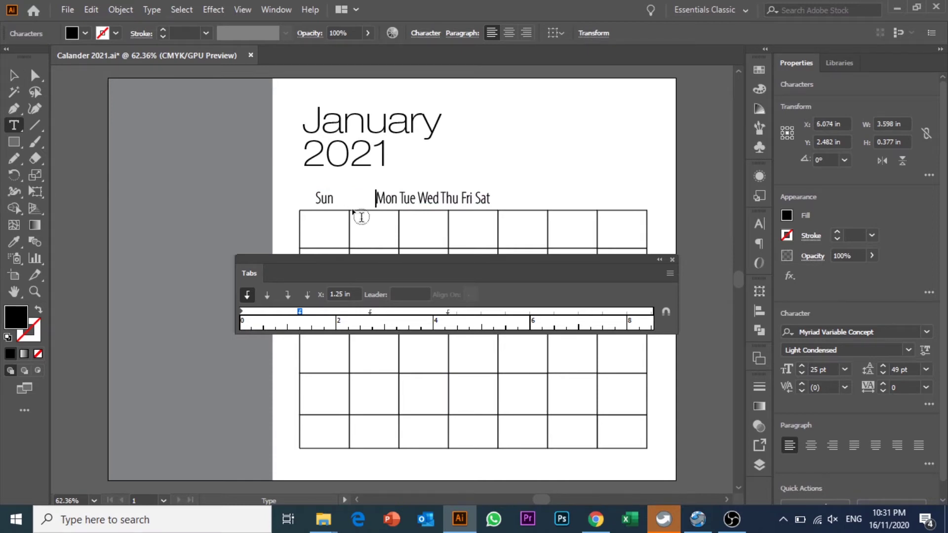
pyautogui.moveTo(300, 310); pyautogui.dragTo(287, 310)
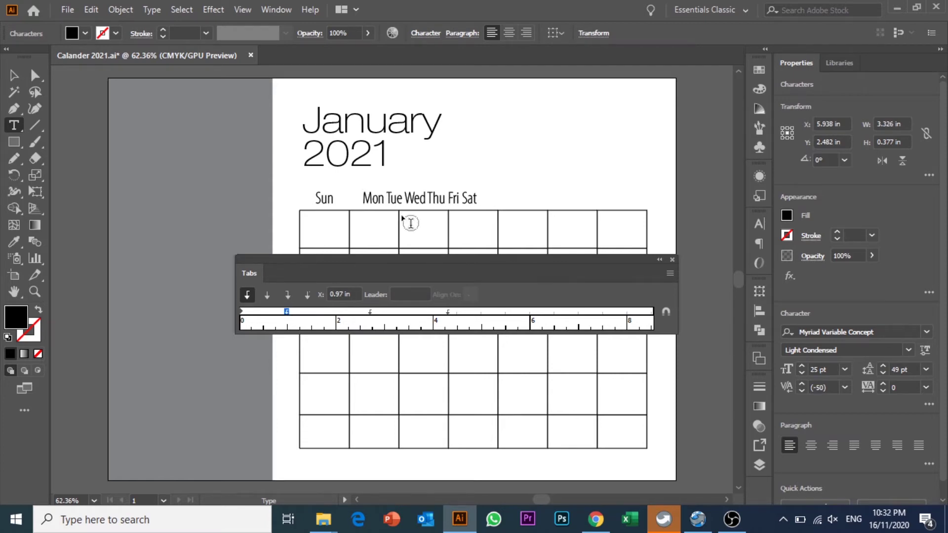
pyautogui.press('Tab')
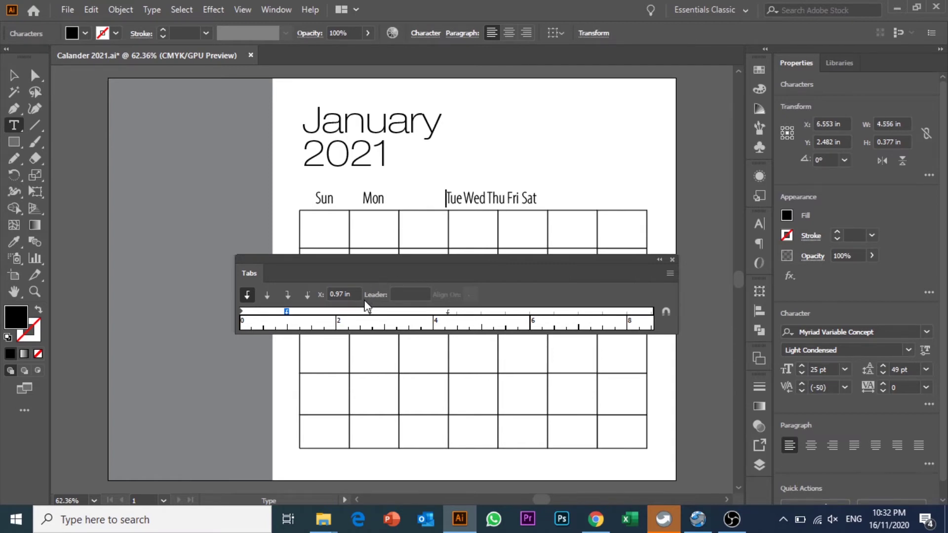
pyautogui.moveTo(371, 310); pyautogui.dragTo(342, 310)
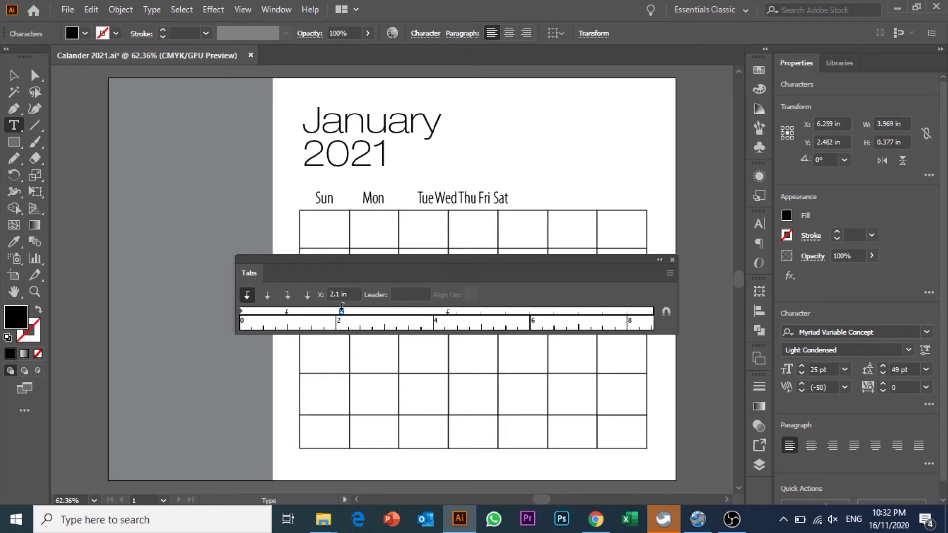
pyautogui.press('Right')
pyautogui.press('Right')
pyautogui.press('Right')
pyautogui.press('Tab')
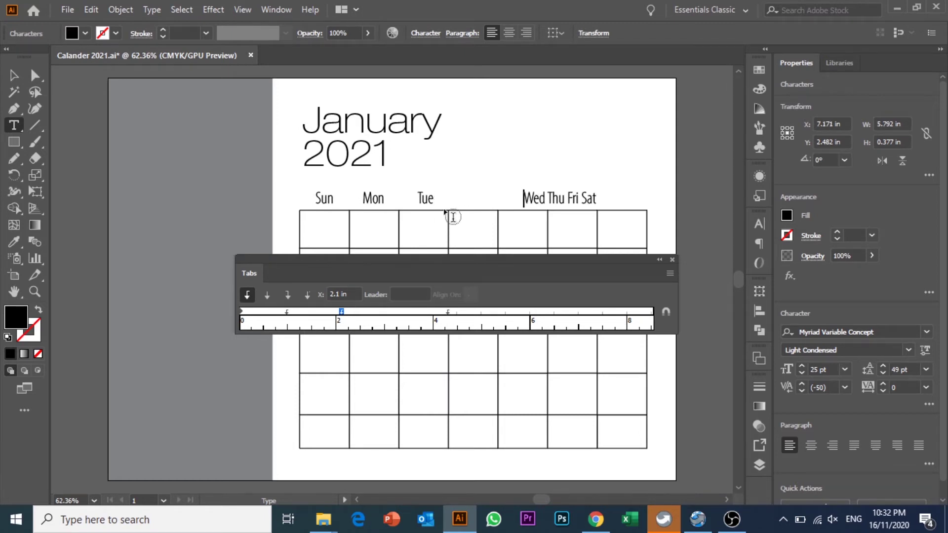
pyautogui.moveTo(442, 311); pyautogui.dragTo(389, 312)
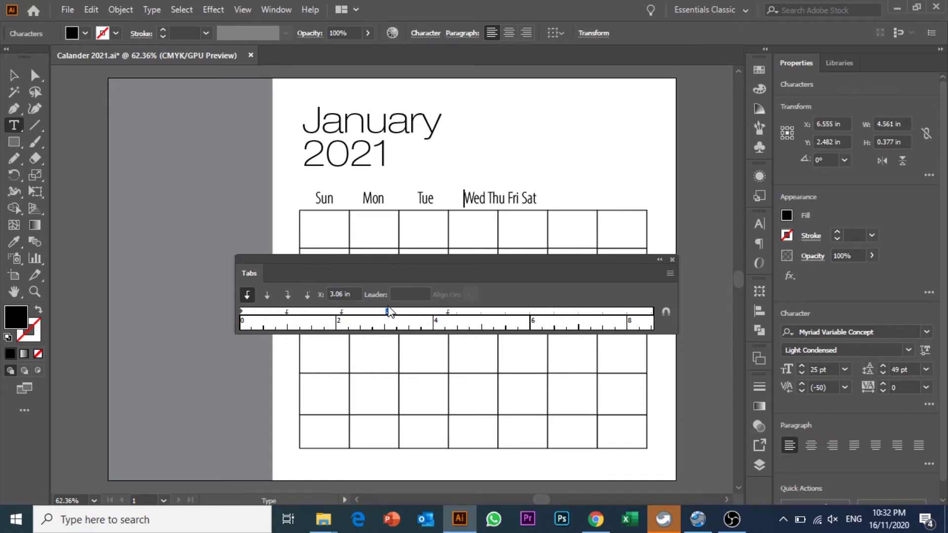
# - Tab Thu, Fri and Sat into their columns with stops near 4.44, 5.2 and 6.2 in
pyautogui.click(487, 198)
pyautogui.press('Tab')
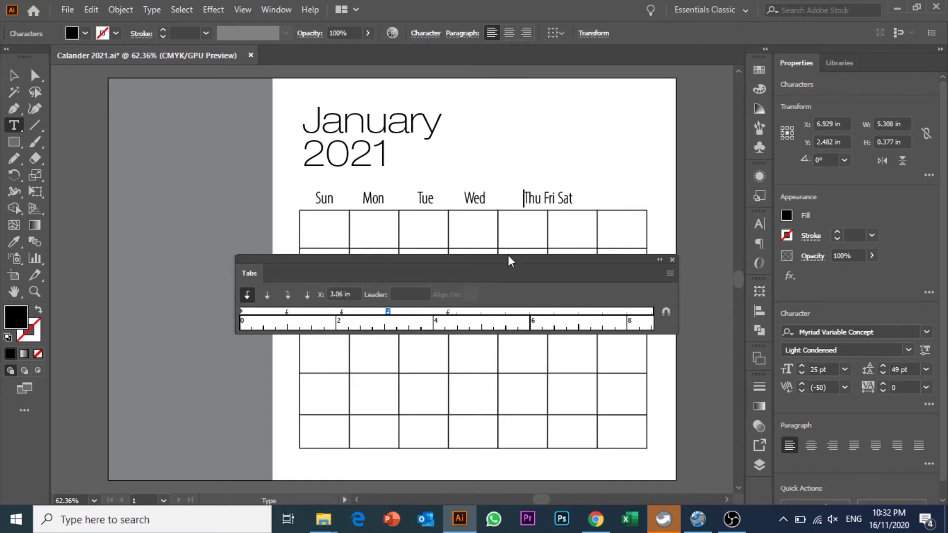
pyautogui.moveTo(448, 310); pyautogui.dragTo(499, 311)
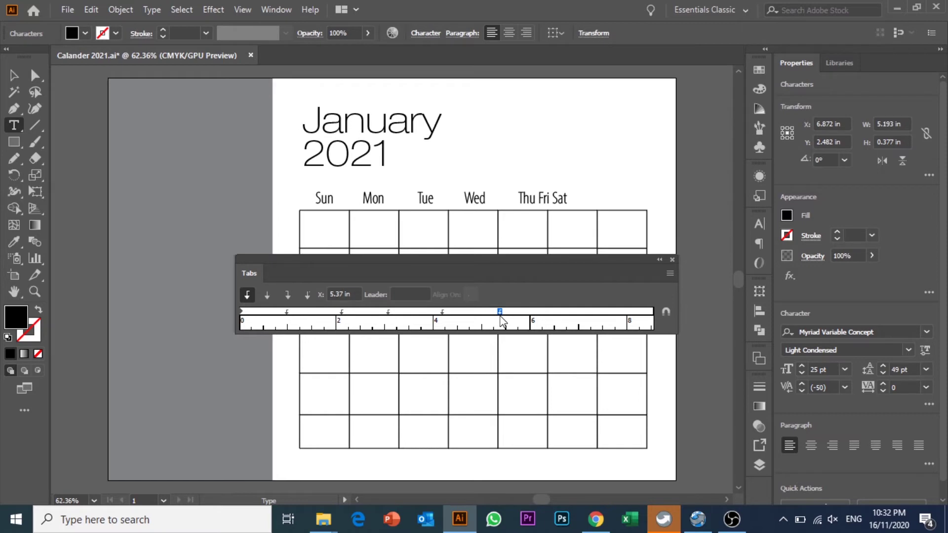
pyautogui.click(538, 200)
pyautogui.press('Tab')
pyautogui.moveTo(500, 311); pyautogui.dragTo(491, 311)
pyautogui.click(542, 308)
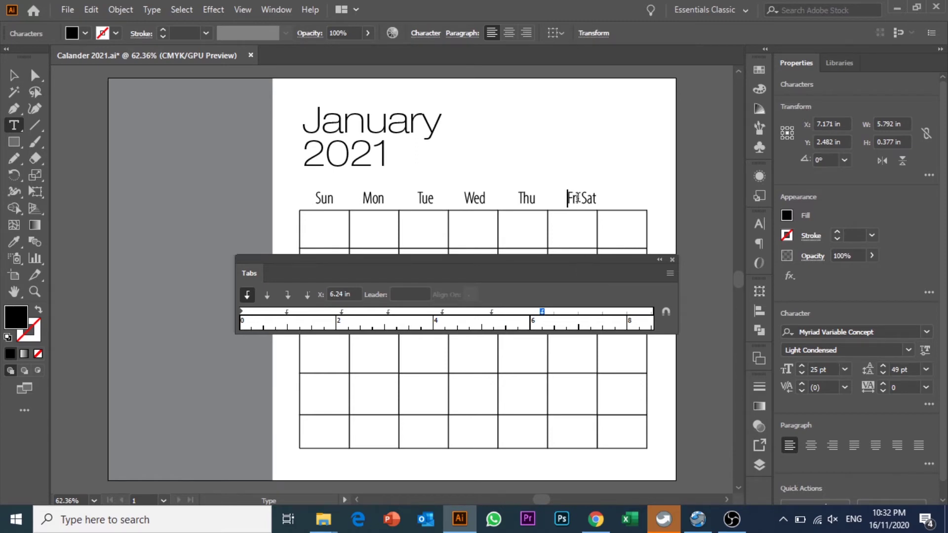
pyautogui.press('Right')
pyautogui.press('Right')
pyautogui.press('Right')
pyautogui.press('Right')
pyautogui.press('Tab')
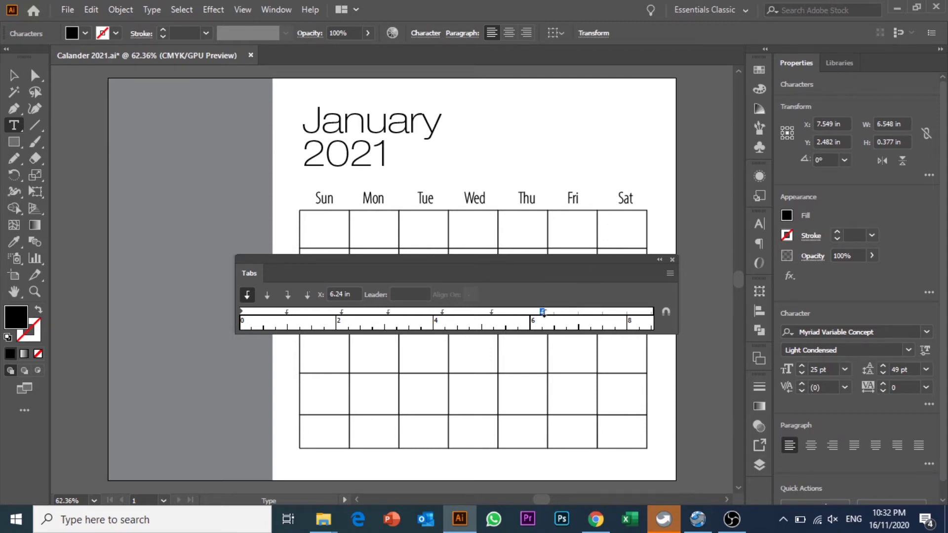
pyautogui.moveTo(543, 312); pyautogui.dragTo(538, 311)
# - Nudge the Wed tab stop slightly left to refine its spacing
pyautogui.click(421, 198)
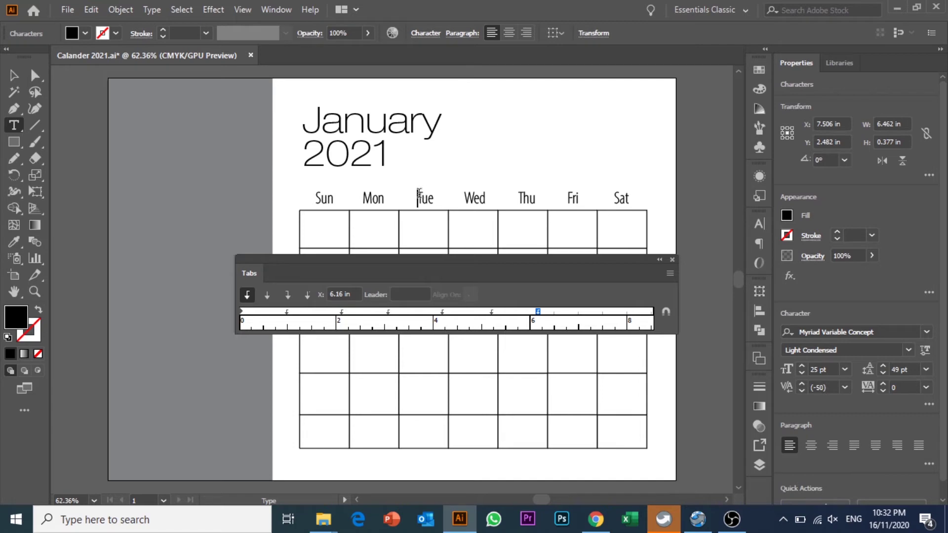
pyautogui.click(388, 312)
pyautogui.press('Right')
pyautogui.press('Right')
pyautogui.press('Right')
pyautogui.moveTo(390, 321); pyautogui.dragTo(340, 310)
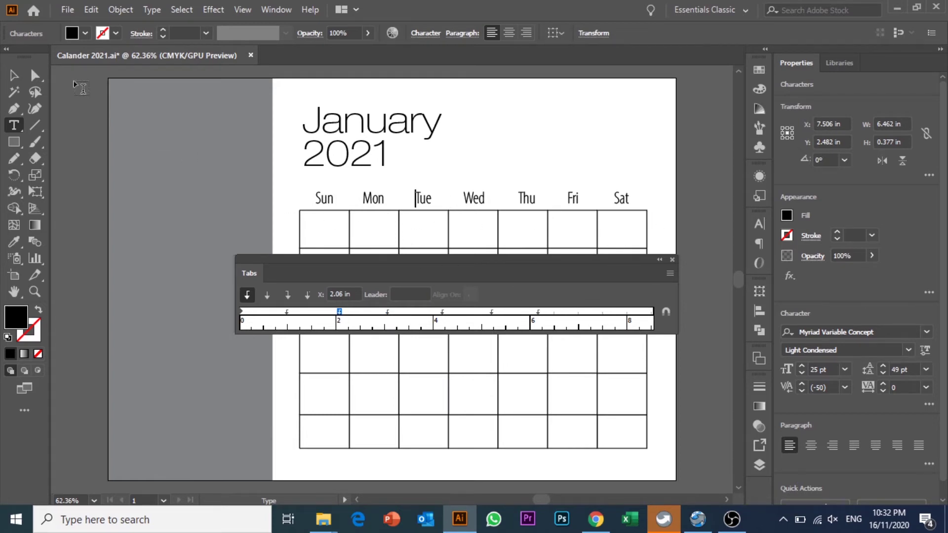
# - Finish editing the weekday text and close the Tabs panel
pyautogui.click(13, 76)
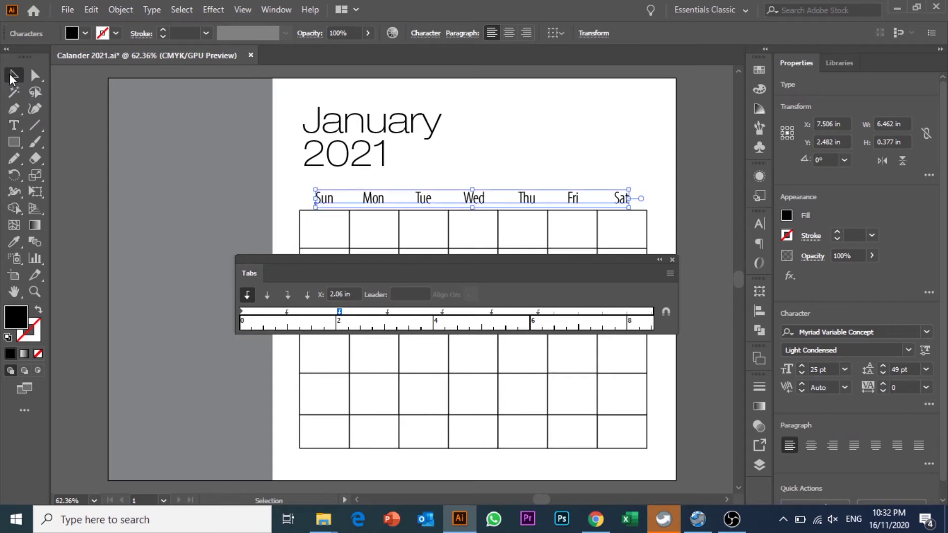
pyautogui.click(672, 260)
pyautogui.click(686, 262)
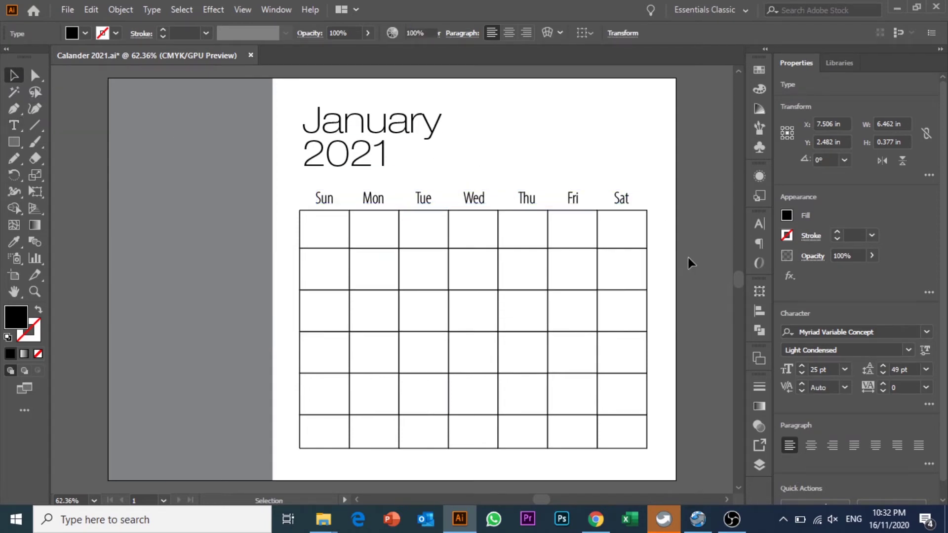
pyautogui.click(627, 203)
pyautogui.click(659, 174)
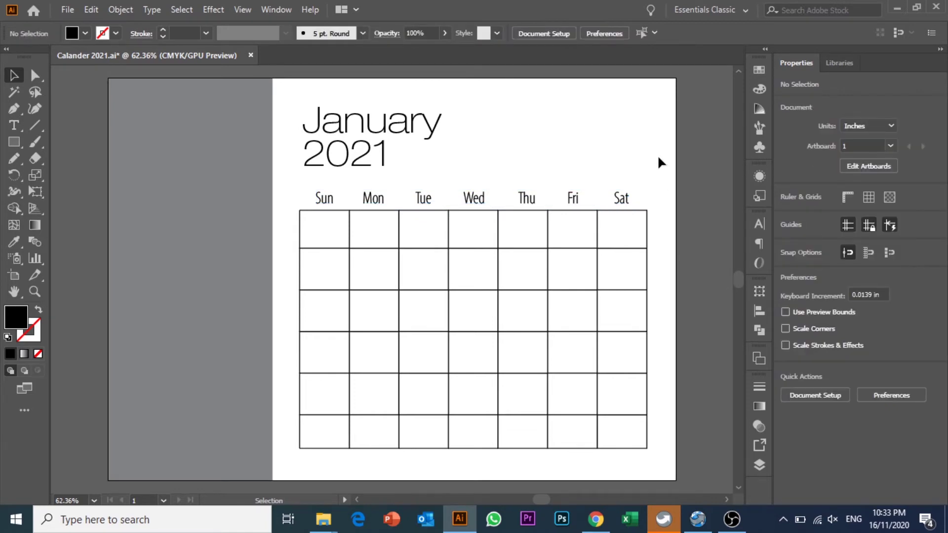
pyautogui.click(908, 523)
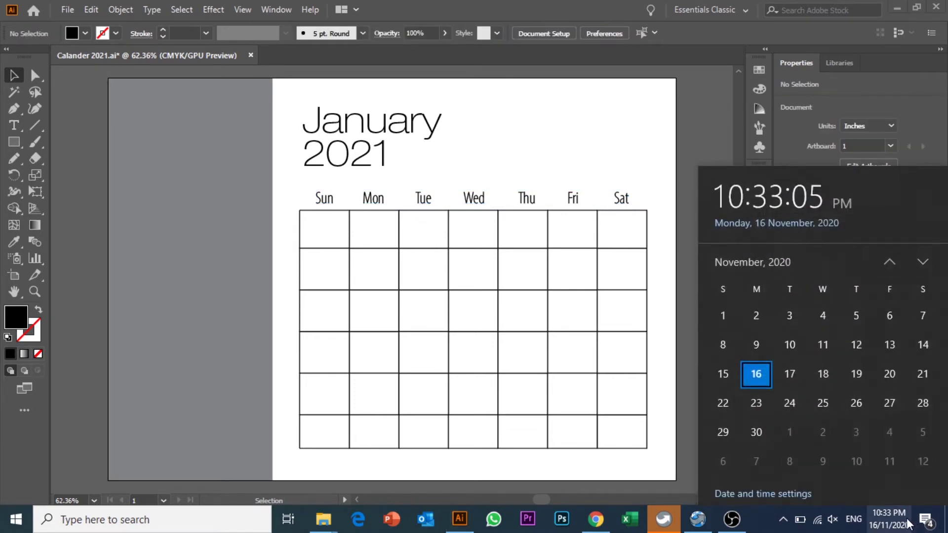
pyautogui.click(923, 262)
pyautogui.click(922, 262)
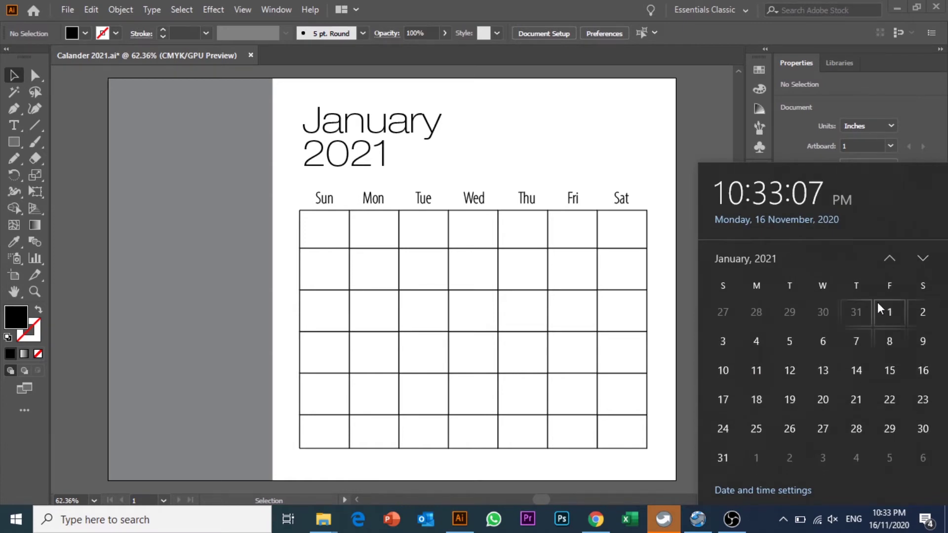
pyautogui.click(647, 131)
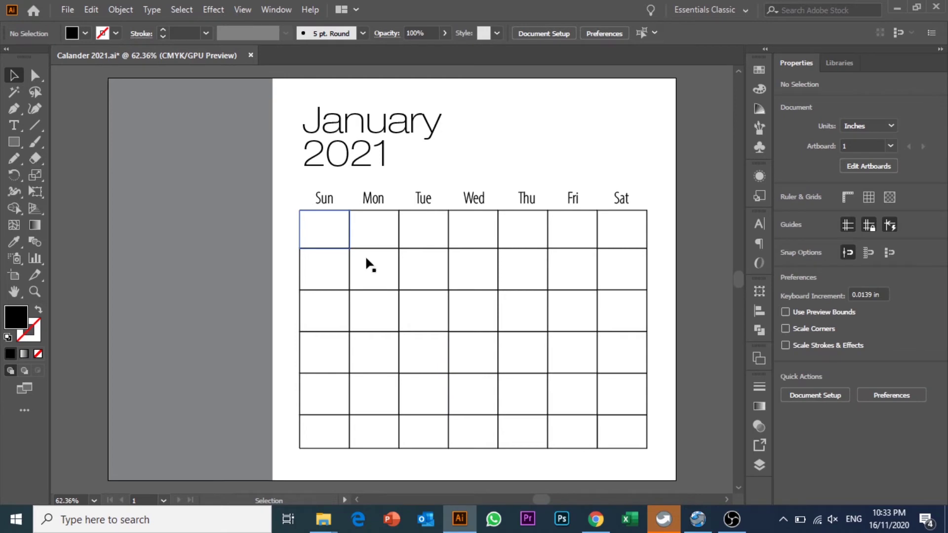
# - Give the top-row Sun–Thu cells a grey stroke from the control bar swatches
pyautogui.click(335, 229)
pyautogui.moveTo(333, 225); pyautogui.dragTo(532, 226)
pyautogui.click(577, 168)
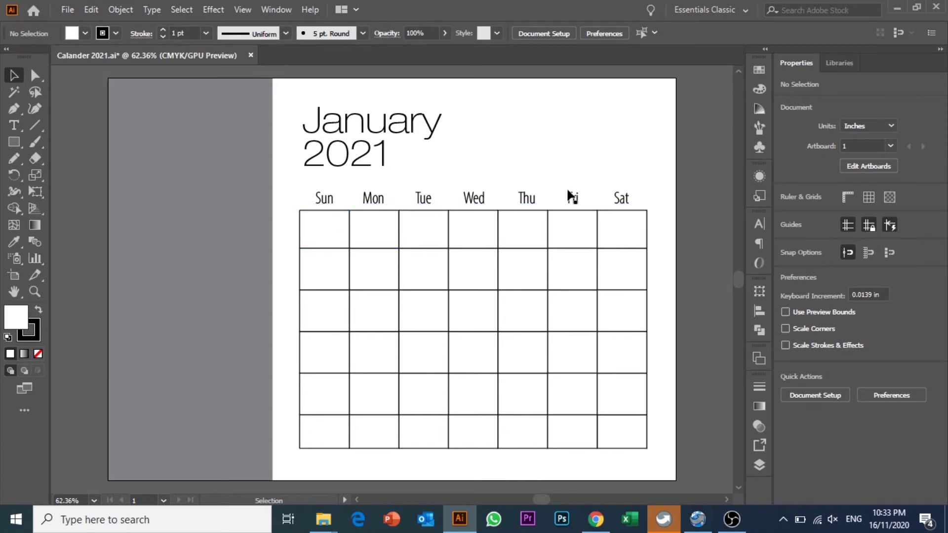
pyautogui.click(518, 229)
pyautogui.keyDown('shift'); pyautogui.click(466, 222); pyautogui.keyUp('shift')
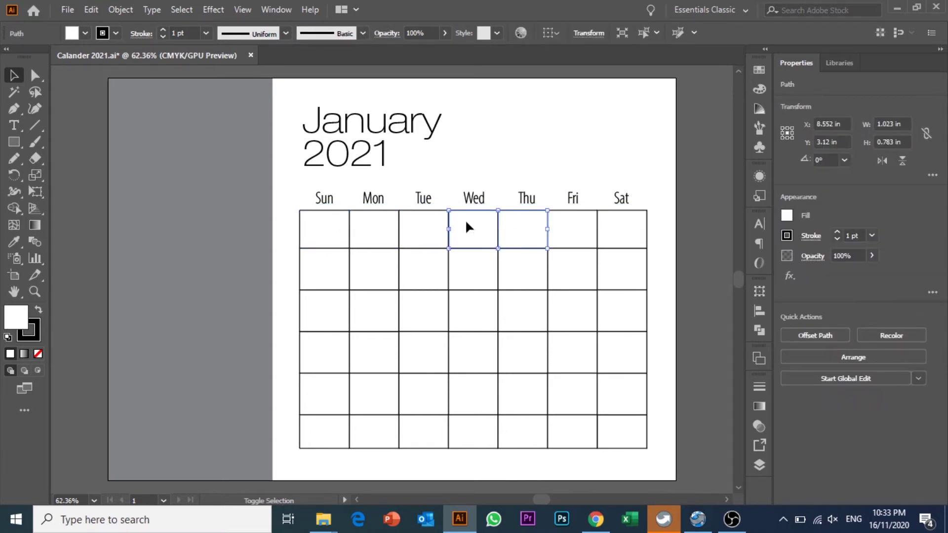
pyautogui.keyDown('shift'); pyautogui.click(422, 225); pyautogui.keyUp('shift')
pyautogui.keyDown('shift'); pyautogui.click(368, 224); pyautogui.keyUp('shift')
pyautogui.keyDown('shift'); pyautogui.click(327, 218); pyautogui.keyUp('shift')
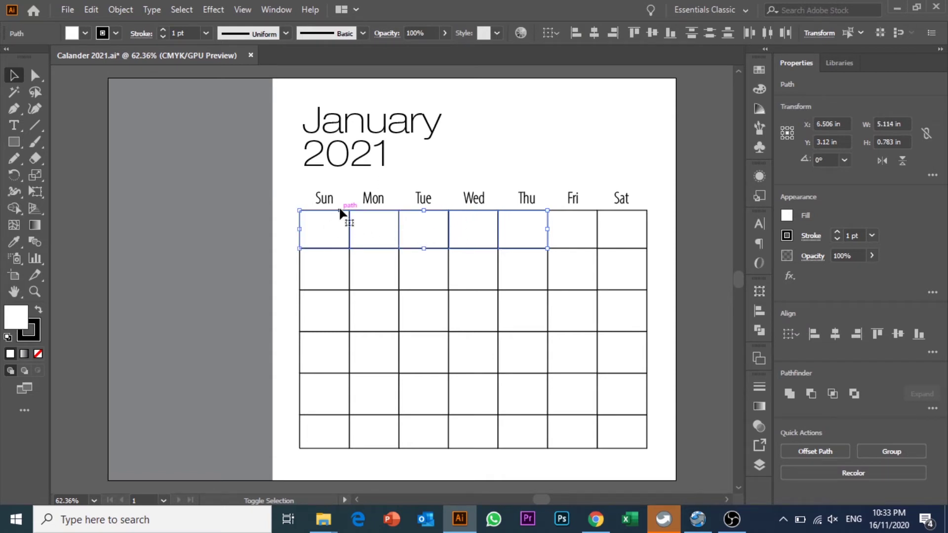
pyautogui.click(116, 33)
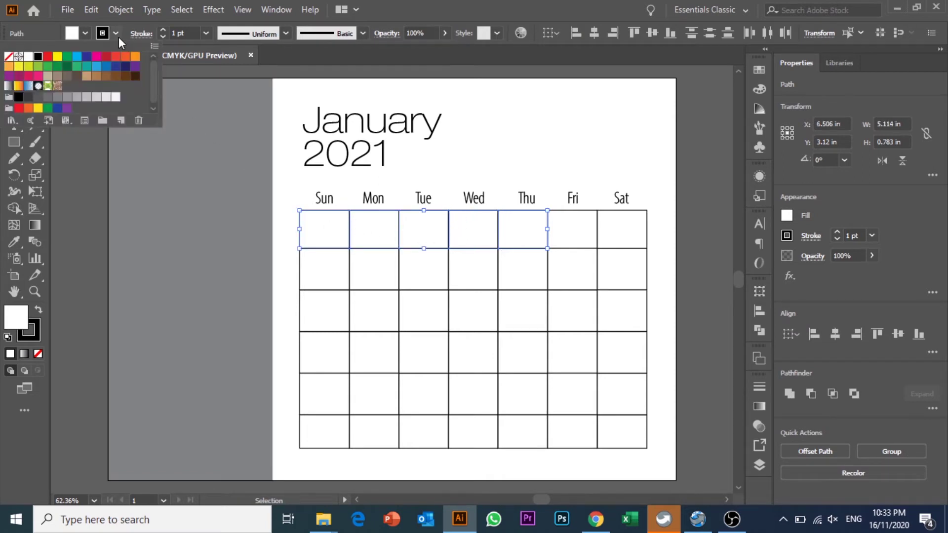
pyautogui.click(78, 99)
pyautogui.click(537, 170)
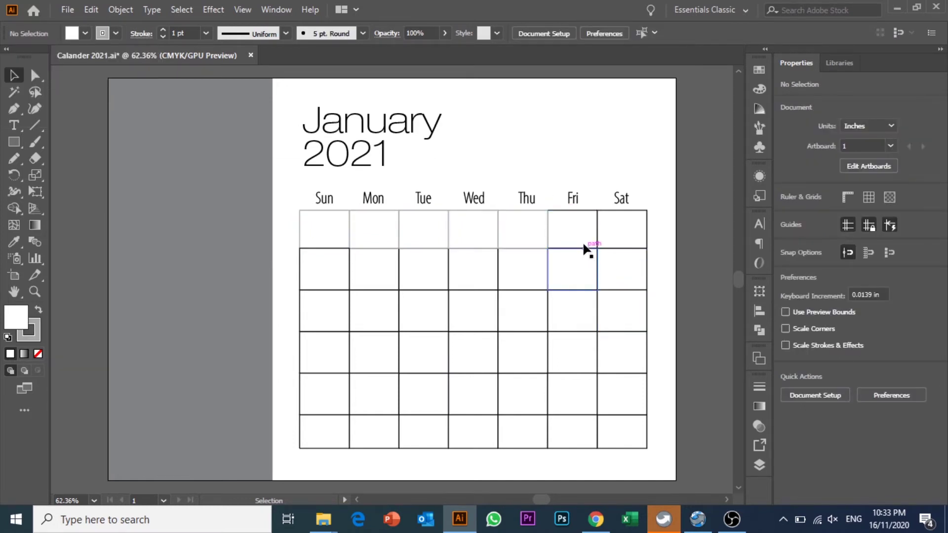
# - Make the stroke of the whole grid, all six rows, light grey
pyautogui.moveTo(648, 447); pyautogui.dragTo(317, 261)
pyautogui.keyDown('shift'); pyautogui.click(588, 224); pyautogui.keyUp('shift')
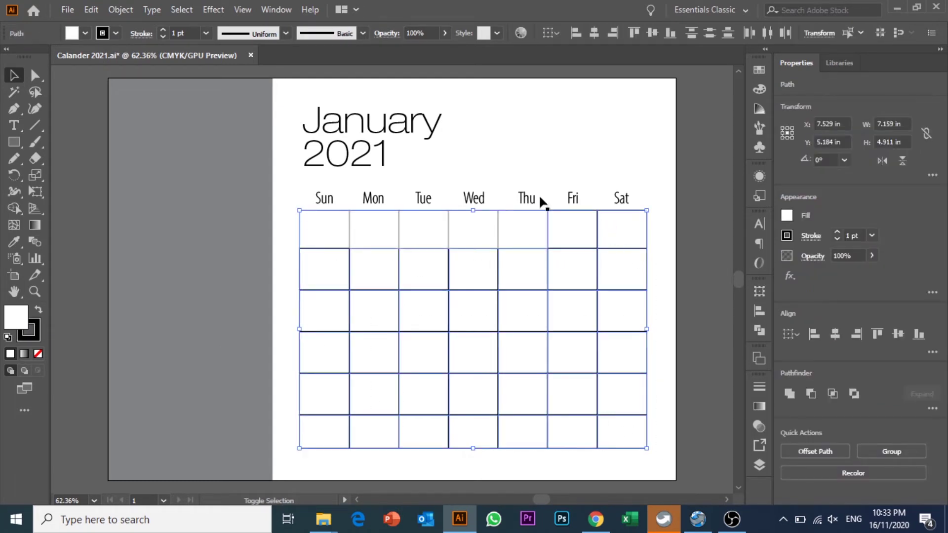
pyautogui.click(105, 33)
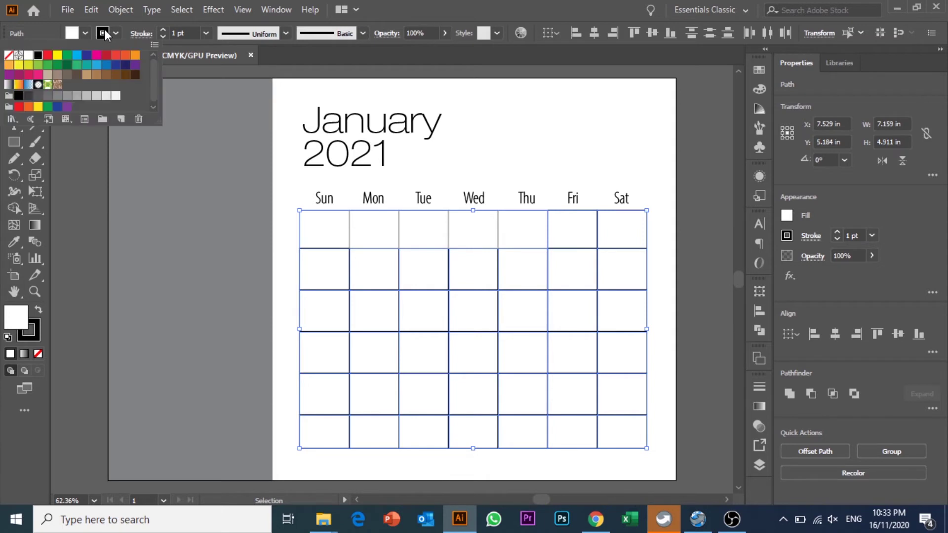
pyautogui.click(48, 97)
pyautogui.click(619, 146)
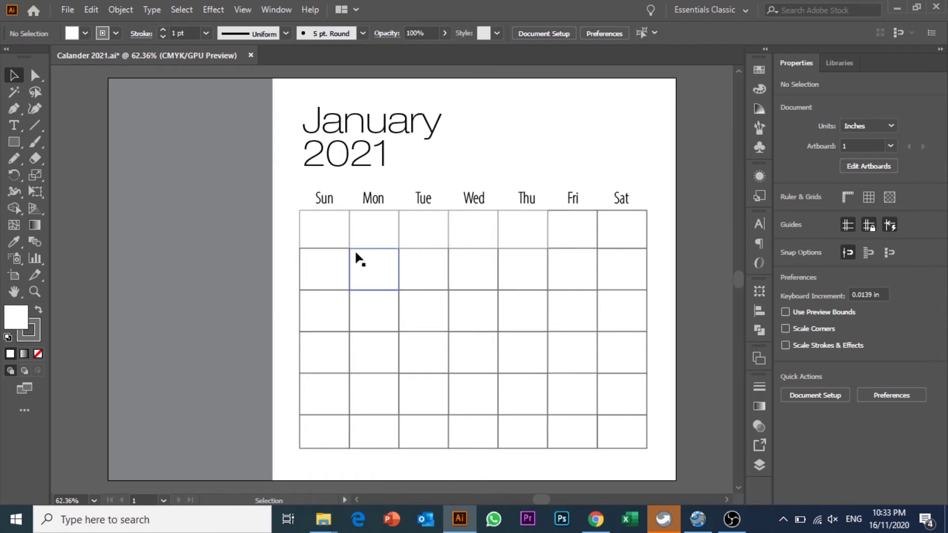
# - Give the five lower grid rows a darker grey stroke
pyautogui.click(625, 228)
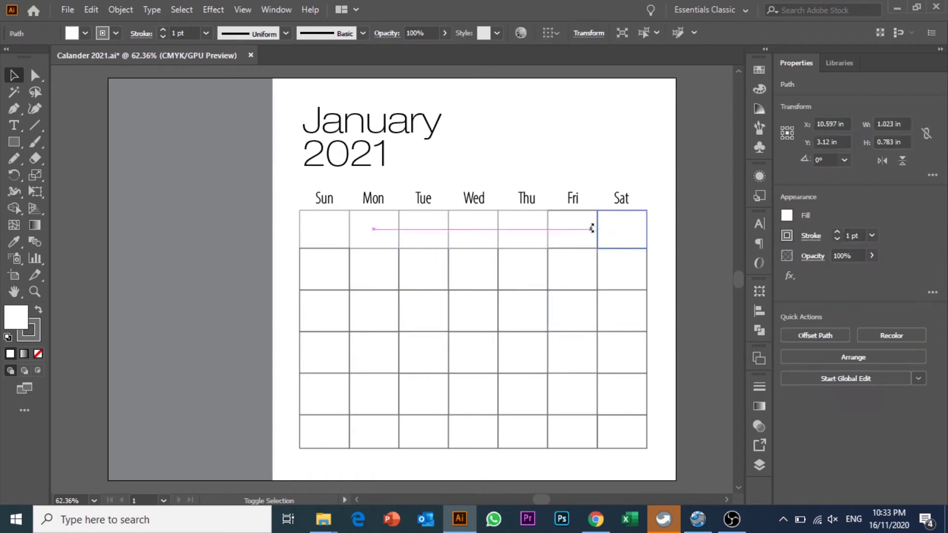
pyautogui.click(664, 445)
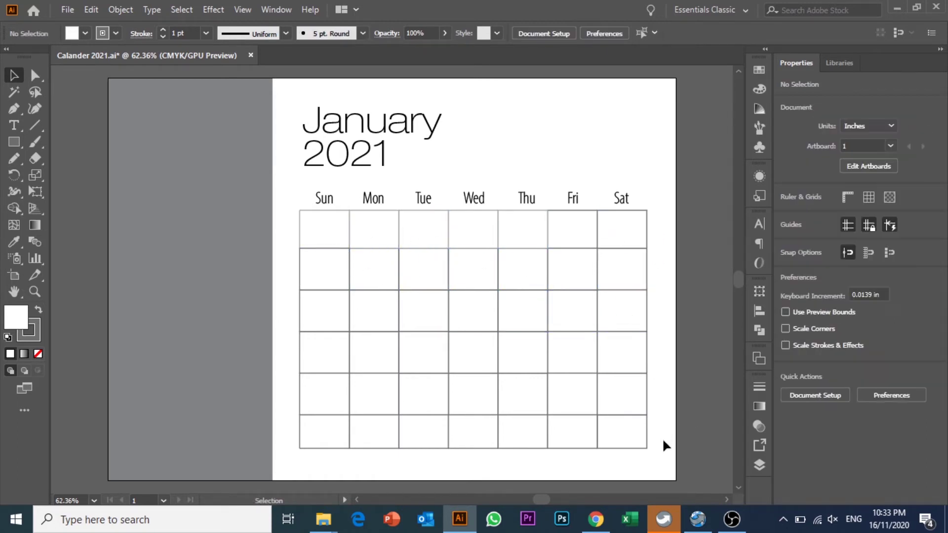
pyautogui.click(307, 261)
pyautogui.click(113, 33)
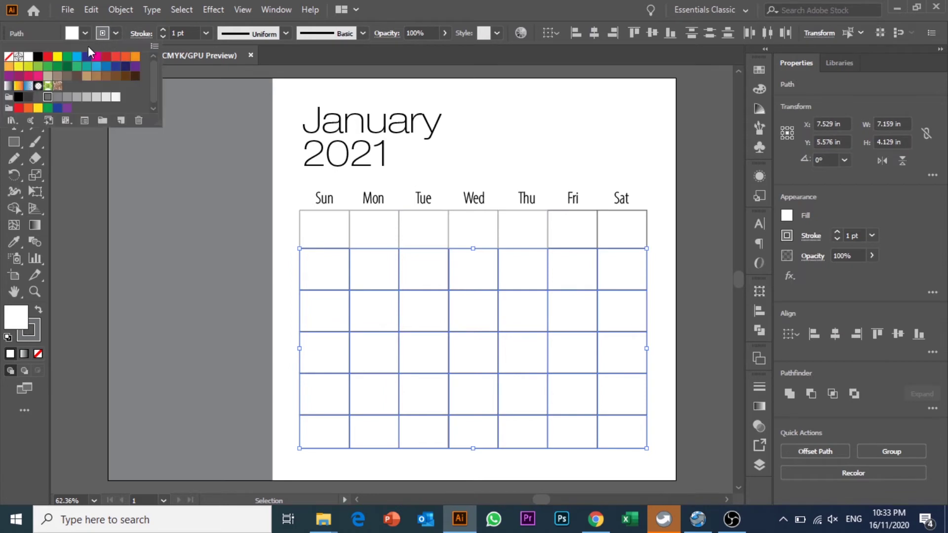
pyautogui.click(38, 99)
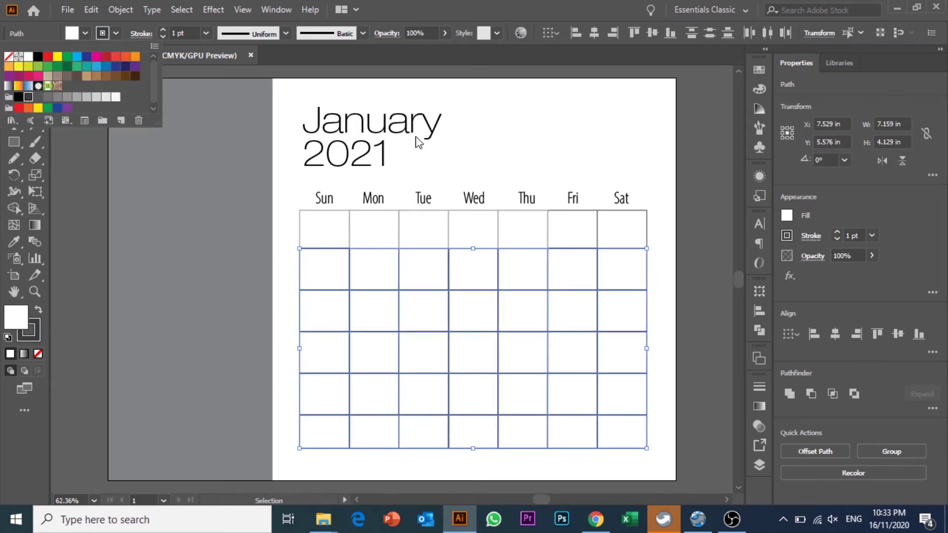
pyautogui.click(543, 133)
pyautogui.click(544, 132)
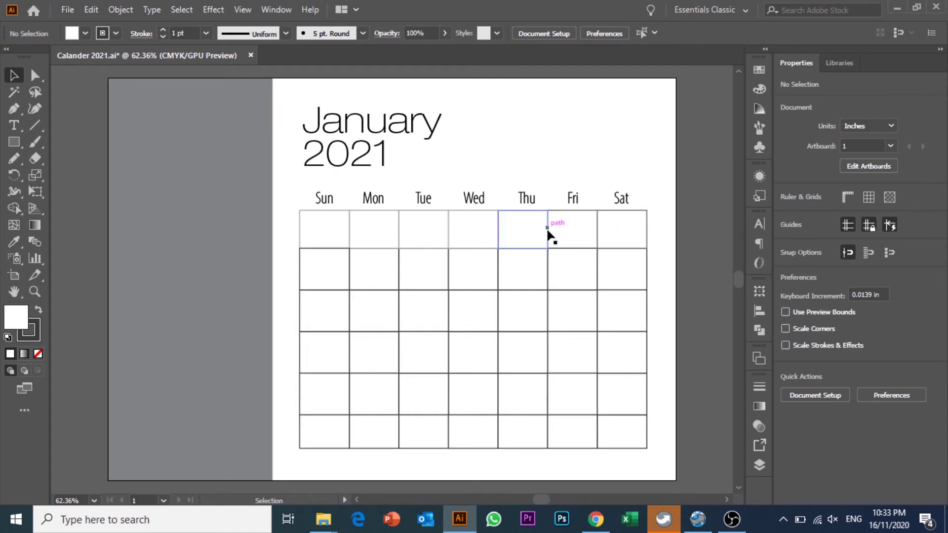
# - Bring the top-row Fri cell to the front with Arrange > Bring to Front
pyautogui.click(569, 229)
pyautogui.click(608, 160)
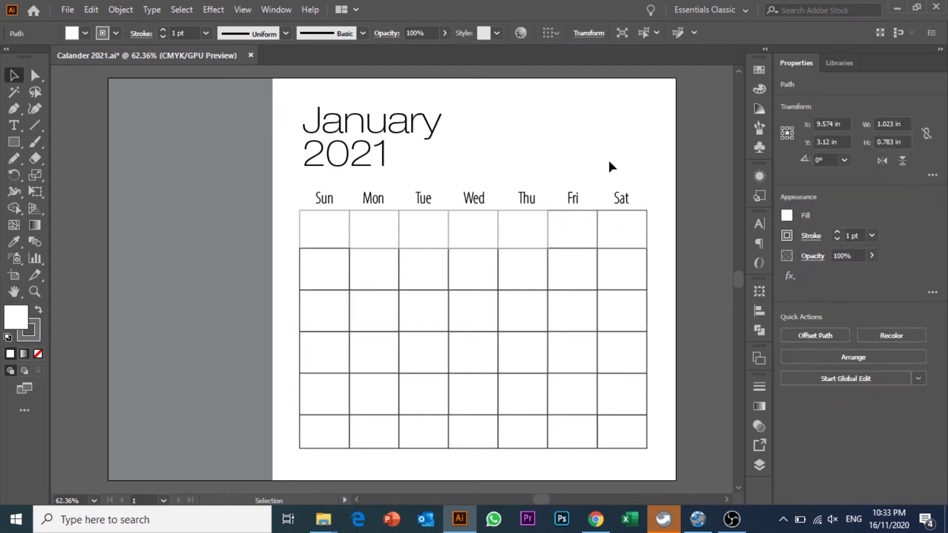
pyautogui.rightClick(570, 232)
pyautogui.moveTo(662, 437)
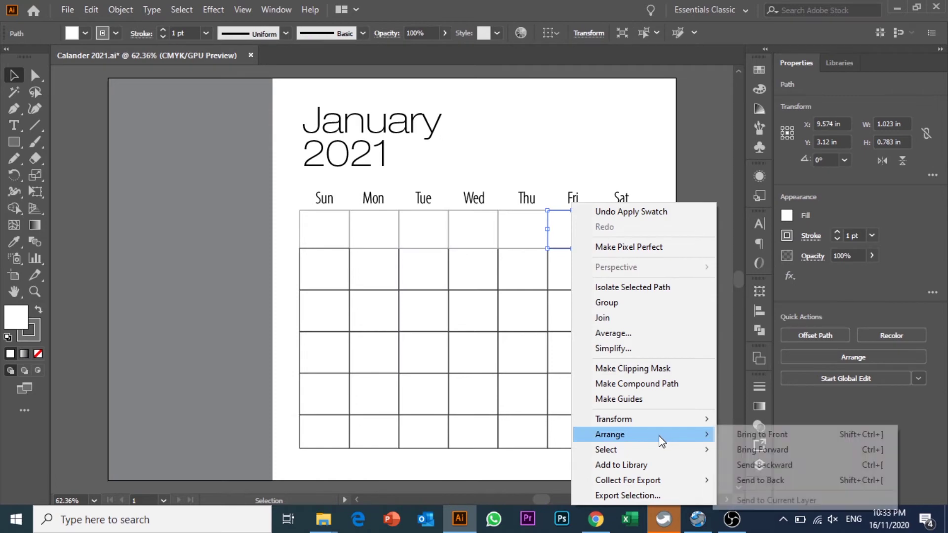
pyautogui.click(739, 435)
pyautogui.click(668, 140)
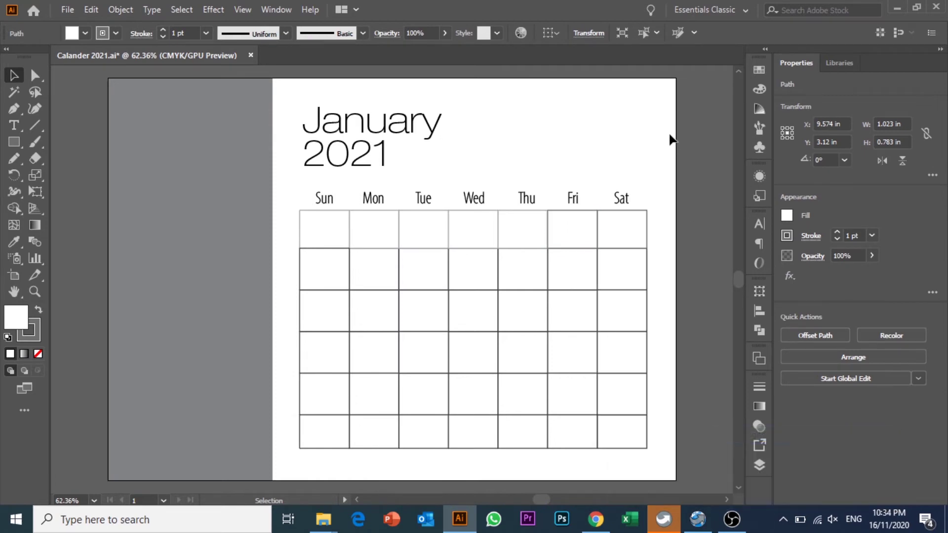
# - Bring the row 2 Sun–Thu cells to the front
pyautogui.click(519, 256)
pyautogui.keyDown('shift'); pyautogui.click(473, 263); pyautogui.keyUp('shift')
pyautogui.keyDown('shift'); pyautogui.click(443, 263); pyautogui.keyUp('shift')
pyautogui.keyDown('shift'); pyautogui.click(419, 259); pyautogui.keyUp('shift')
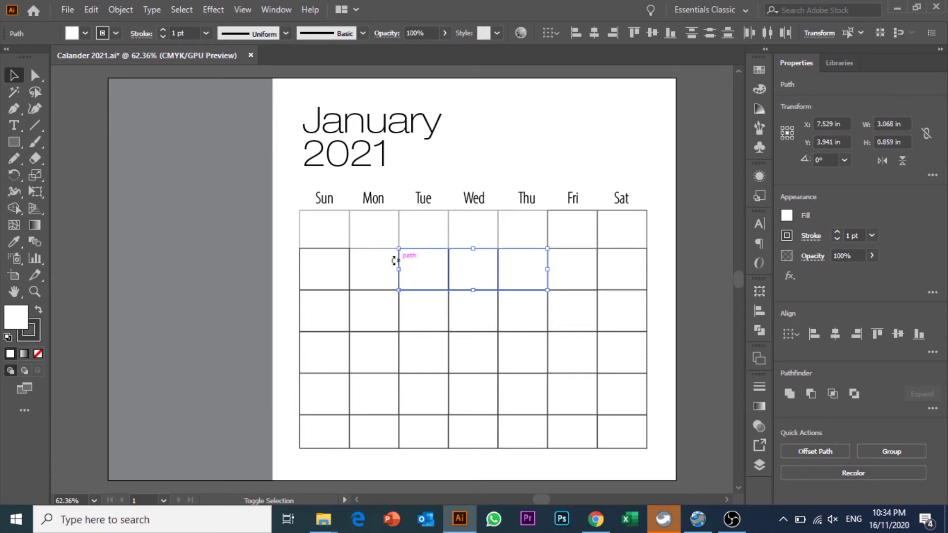
pyautogui.keyDown('shift'); pyautogui.click(354, 258); pyautogui.keyUp('shift')
pyautogui.keyDown('shift'); pyautogui.click(326, 261); pyautogui.keyUp('shift')
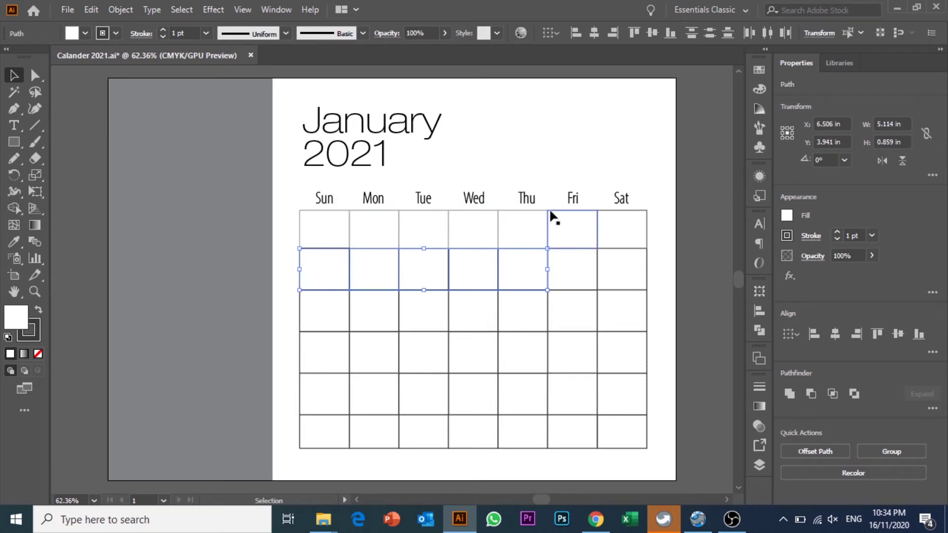
pyautogui.rightClick(375, 263)
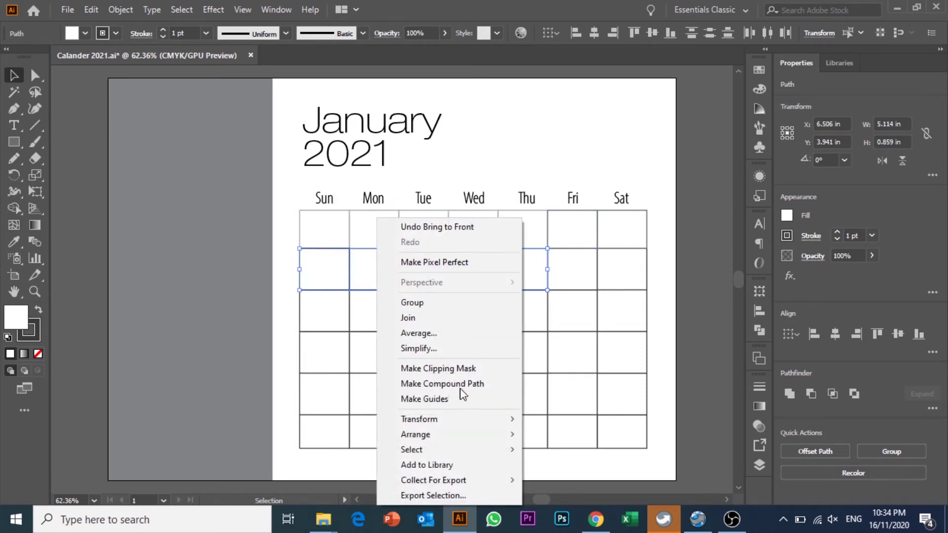
pyautogui.moveTo(457, 439)
pyautogui.click(544, 437)
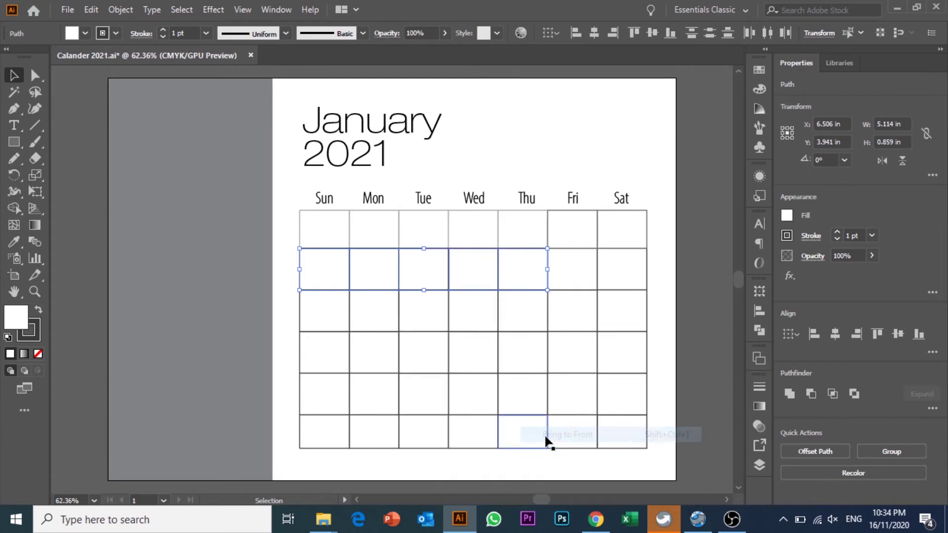
pyautogui.click(546, 134)
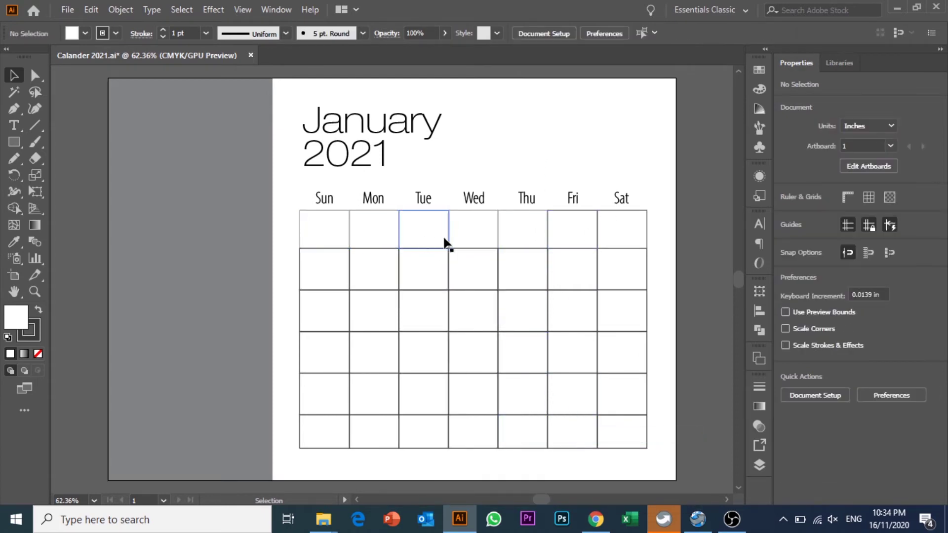
# - Give the top-row Sun–Thu cells light grey outlines, marking the days before January 1
pyautogui.keyDown('shift'); pyautogui.click(495, 240); pyautogui.keyUp('shift')
pyautogui.keyDown('shift'); pyautogui.click(460, 229); pyautogui.keyUp('shift')
pyautogui.keyDown('shift'); pyautogui.click(416, 226); pyautogui.keyUp('shift')
pyautogui.keyDown('shift'); pyautogui.click(380, 223); pyautogui.keyUp('shift')
pyautogui.keyDown('shift'); pyautogui.click(334, 221); pyautogui.keyUp('shift')
pyautogui.click(102, 34)
pyautogui.click(87, 95)
pyautogui.click(544, 144)
pyautogui.click(542, 143)
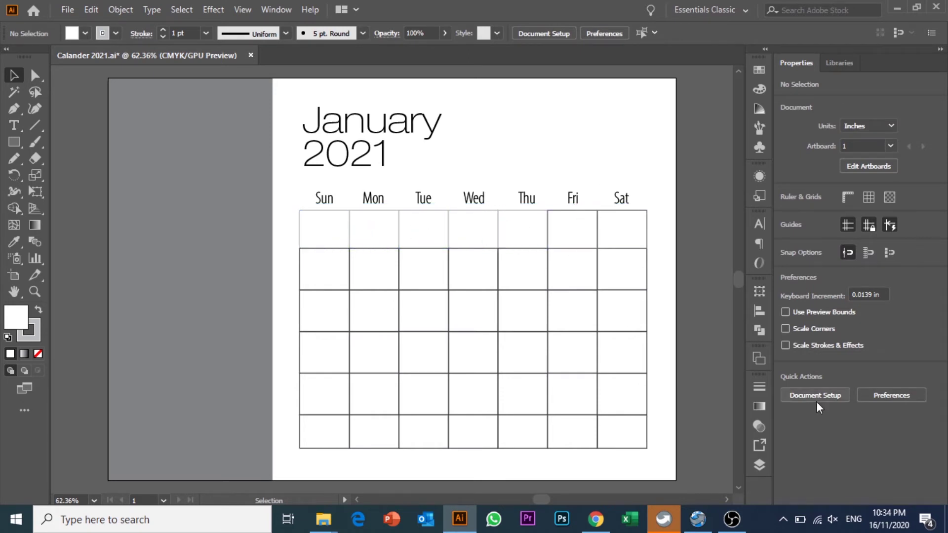
pyautogui.click(889, 518)
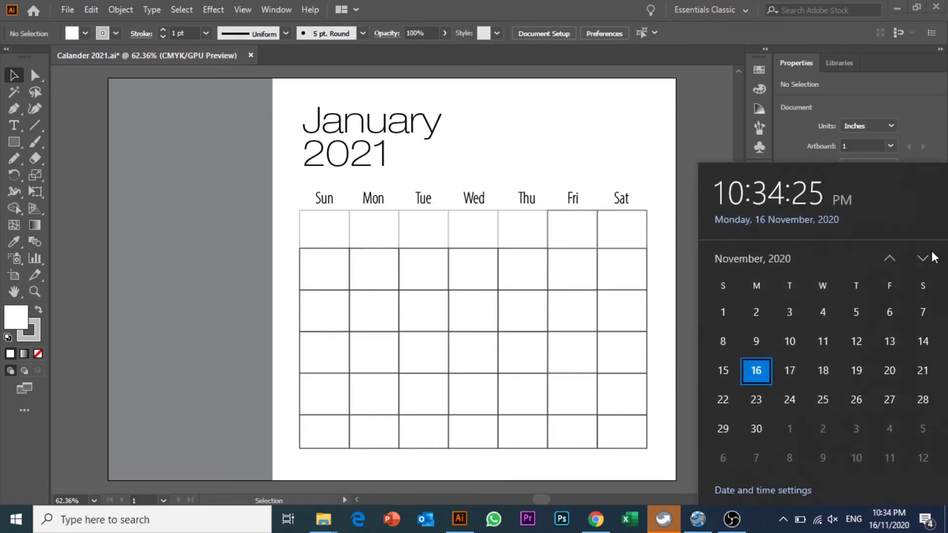
pyautogui.click(923, 258)
pyautogui.click(923, 258)
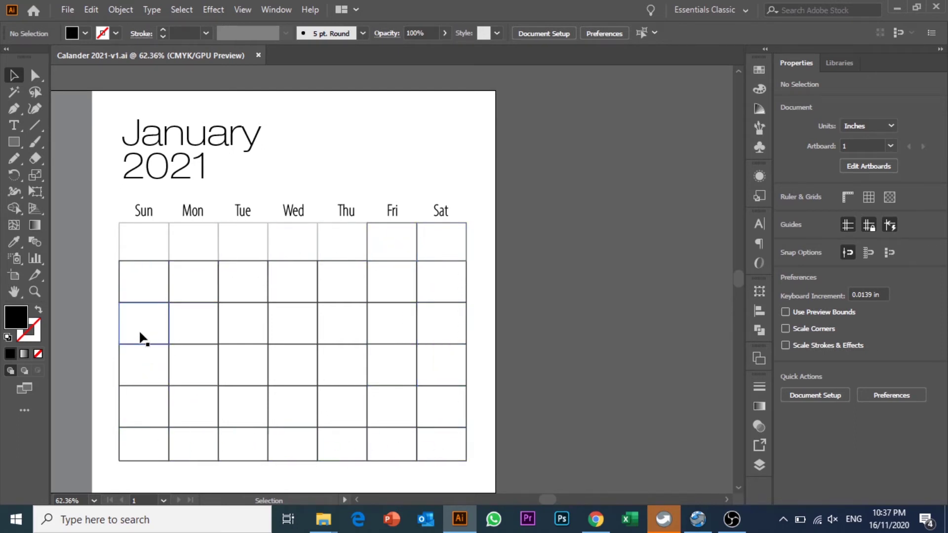
# - Draw an area-text frame over the date grid and delete the Lorem ipsum placeholder
pyautogui.click(16, 124)
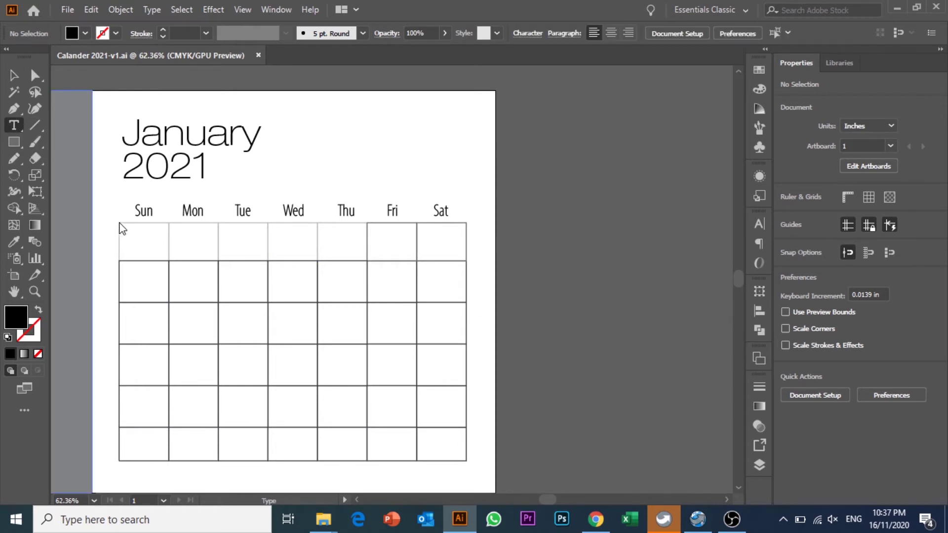
pyautogui.moveTo(109, 206); pyautogui.dragTo(462, 454)
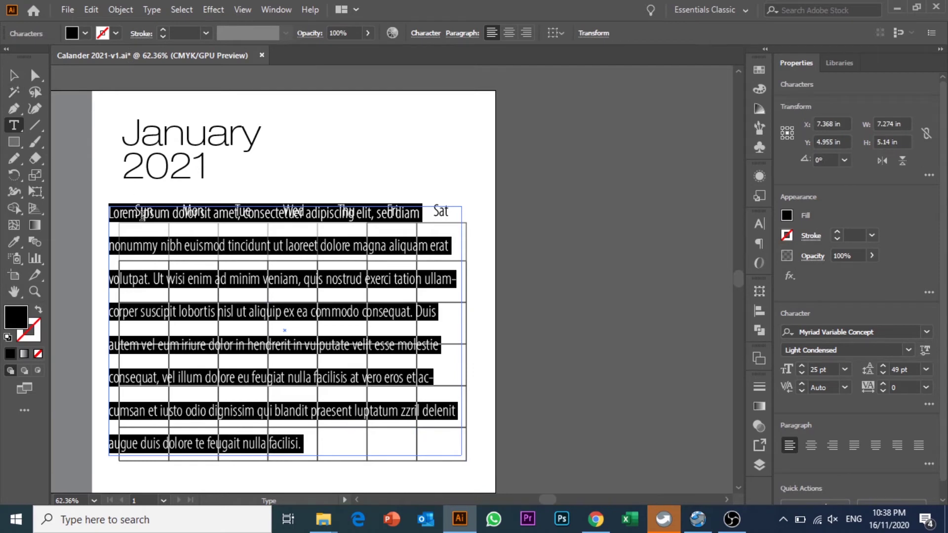
pyautogui.click(138, 216)
pyautogui.tripleClick(138, 216)
pyautogui.press('BackSpace')
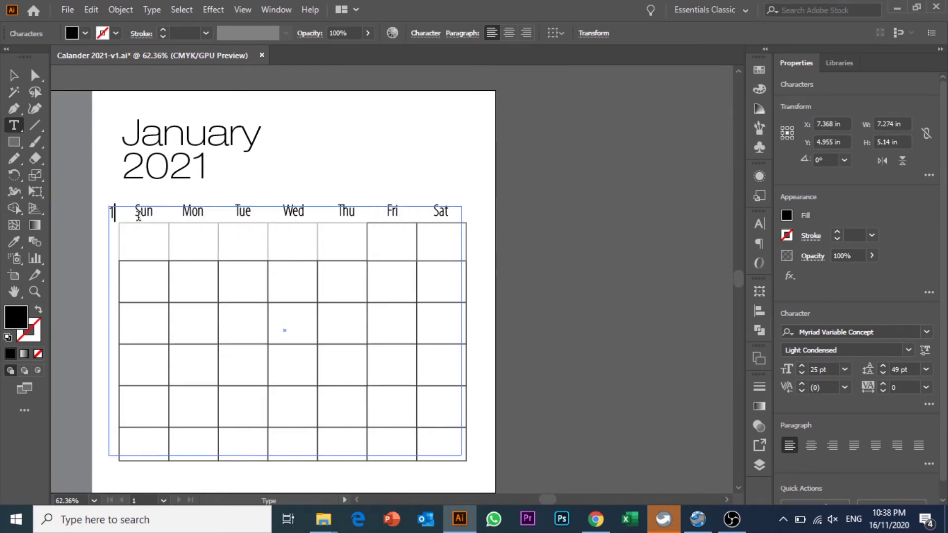
# - Resize the text frame to run from the Sun cell to the grid's bottom-right corner
pyautogui.click(14, 75)
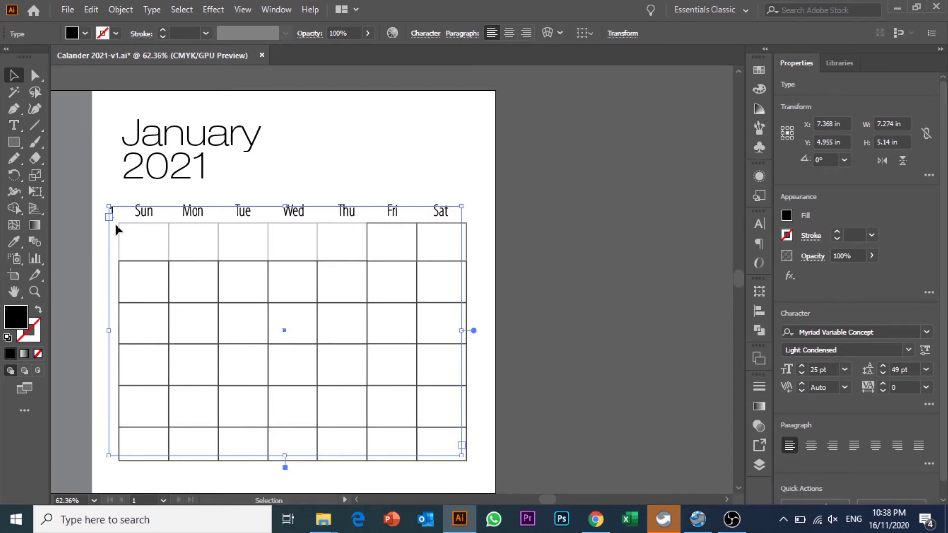
pyautogui.moveTo(113, 210); pyautogui.dragTo(127, 233)
pyautogui.moveTo(461, 455); pyautogui.dragTo(462, 455)
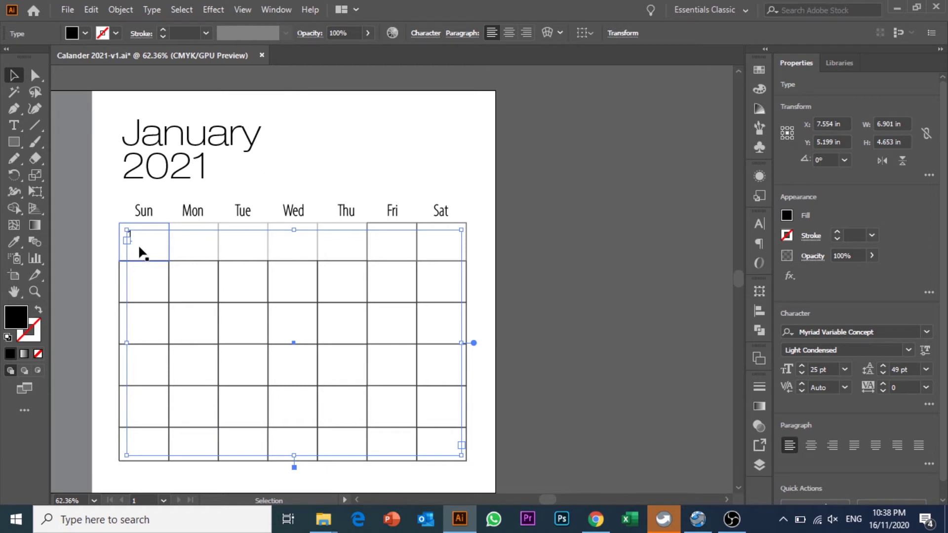
pyautogui.press('ctrl')
pyautogui.press('ctrl')
# - Open the Tabs panel below the grid and add tab stops aligned with each calendar column
pyautogui.hotkey('ctrl', 'shift', 't')
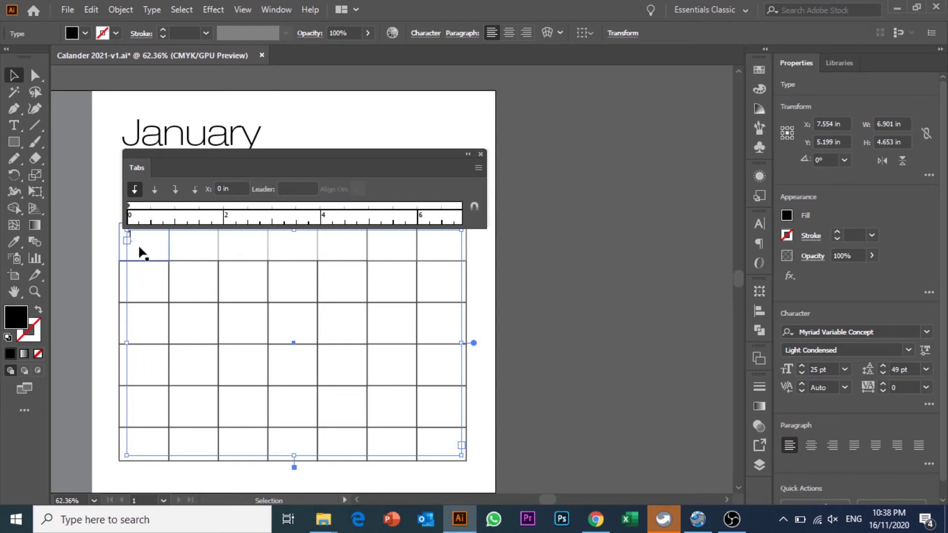
pyautogui.moveTo(239, 155); pyautogui.dragTo(237, 349)
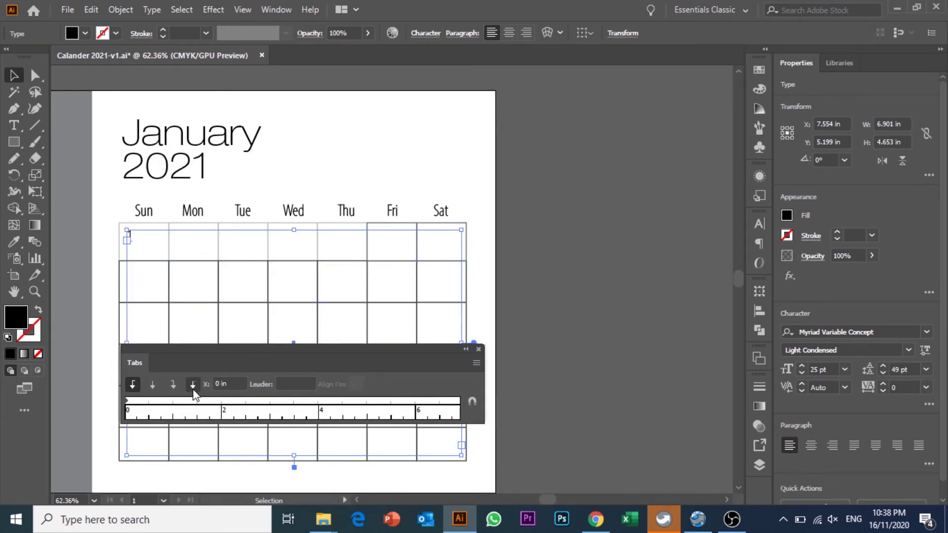
pyautogui.moveTo(158, 399); pyautogui.dragTo(451, 401)
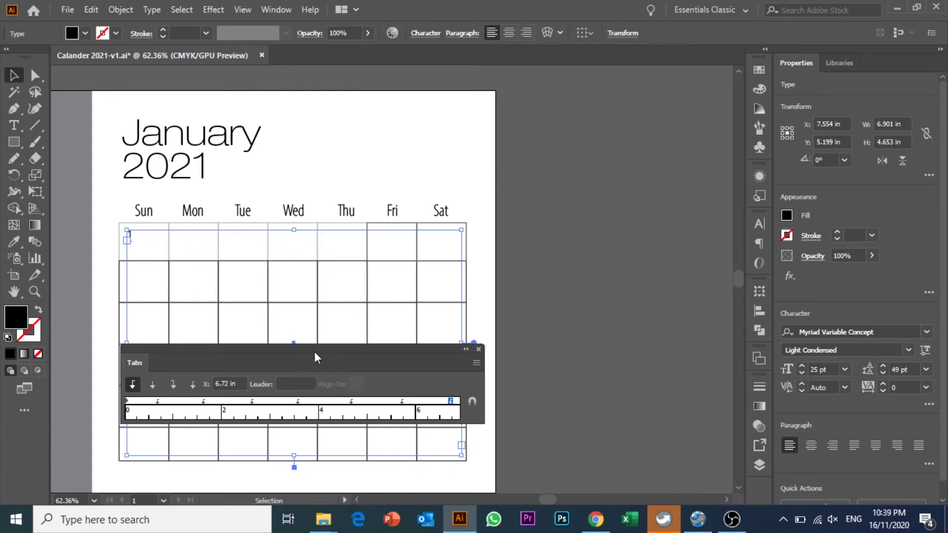
pyautogui.moveTo(314, 352); pyautogui.dragTo(350, 412)
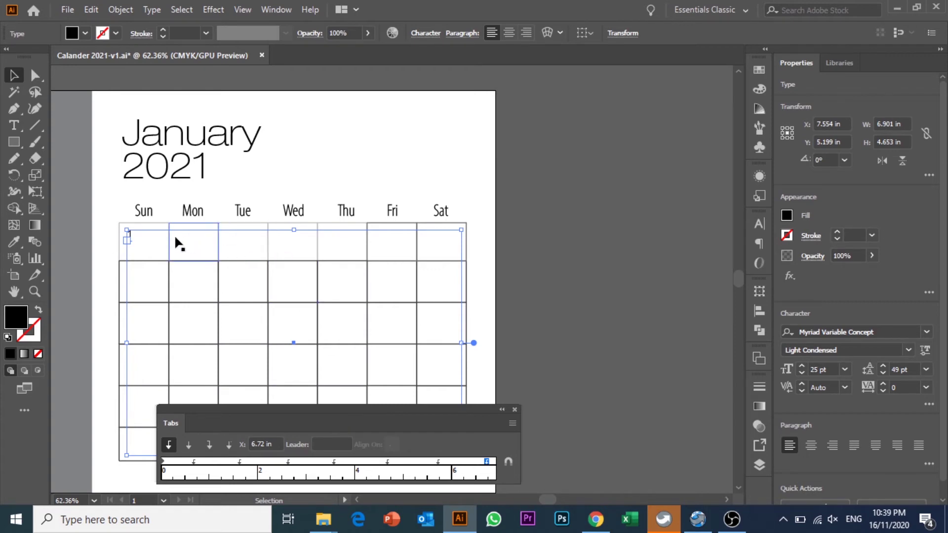
# - Delete the placeholder 1 and tab the dates 1 and 2 into the first row
pyautogui.doubleClick(129, 233)
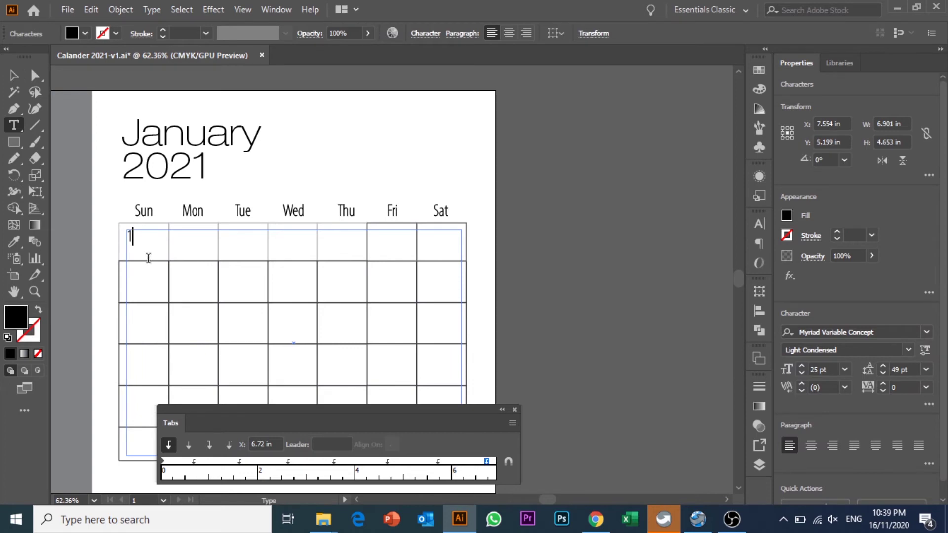
pyautogui.press('Left')
pyautogui.press('Delete')
pyautogui.press('Tab')
pyautogui.press('Tab')
pyautogui.press('Tab')
pyautogui.press('Tab')
pyautogui.press('Tab')
pyautogui.press('Tab')
pyautogui.write('1')
pyautogui.press('Tab')
pyautogui.write('2')
# - Type dates 3 through 8 and 10, tab-separated, across the second row
pyautogui.press('Tab')
pyautogui.write('3')
pyautogui.press('Tab')
pyautogui.write('4')
pyautogui.press('Tab')
pyautogui.write('5')
pyautogui.press('Tab')
pyautogui.write('6')
pyautogui.press('Tab')
pyautogui.write('7')
pyautogui.press('Tab')
pyautogui.write('8')
pyautogui.press('Tab')
pyautogui.press('Return')
pyautogui.write('10')
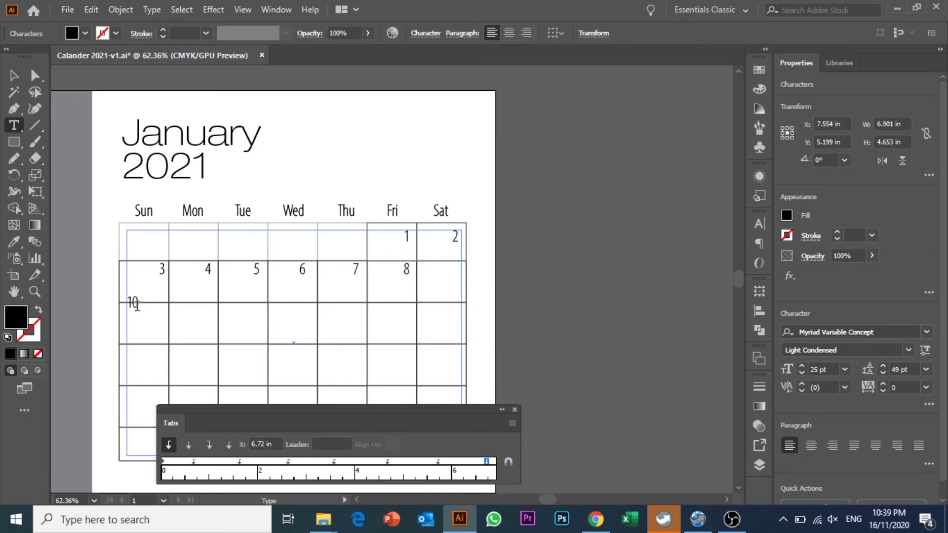
# - Nudge the last tab stop left so 10 fits under Sat
pyautogui.moveTo(127, 302); pyautogui.dragTo(143, 304)
pyautogui.moveTo(486, 460); pyautogui.dragTo(482, 459)
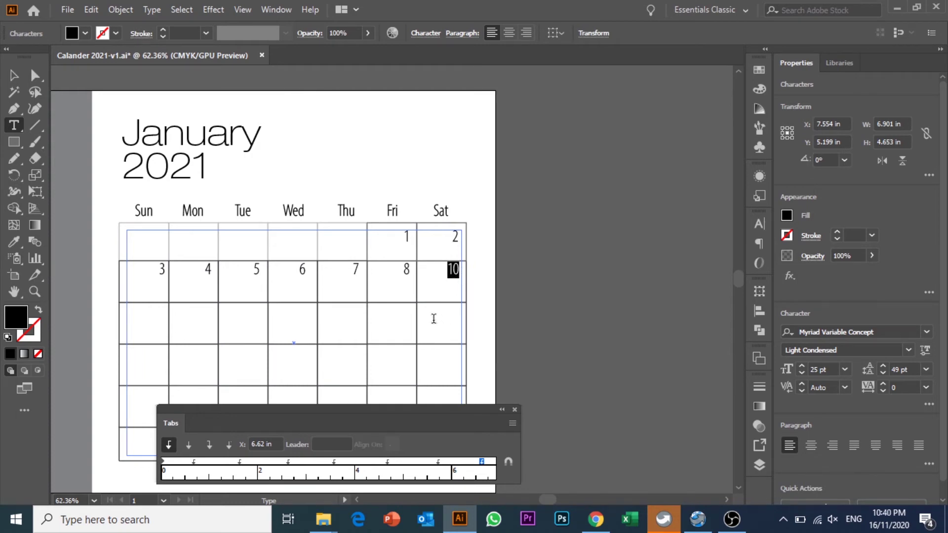
pyautogui.click(459, 275)
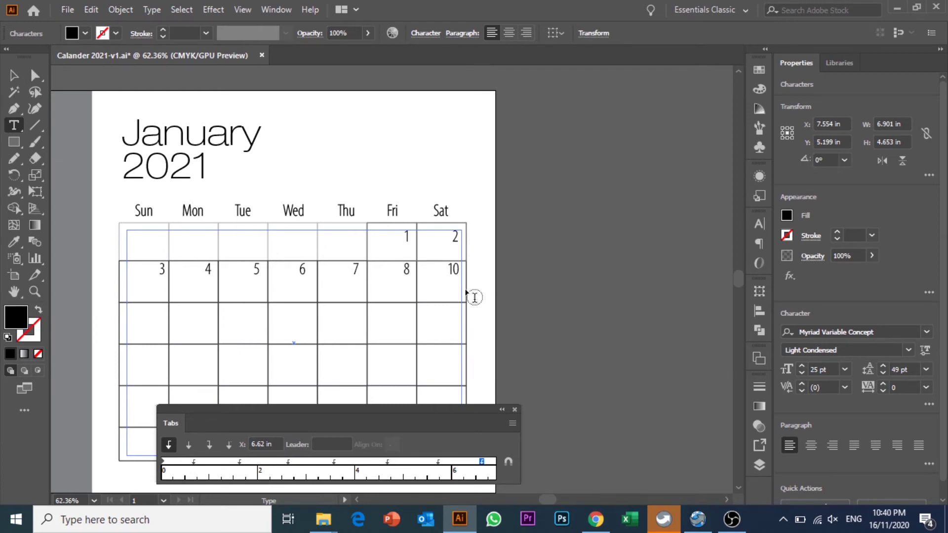
# - Type dates 11 through 17 into the third row, fixing stray characters
pyautogui.write('11')
pyautogui.press('BackSpace')
pyautogui.write('1')
pyautogui.press('BackSpace')
pyautogui.press('Tab')
pyautogui.write('12 13')
pyautogui.press('Tab')
pyautogui.write('14')
pyautogui.press('Tab')
pyautogui.write('15 16 17')
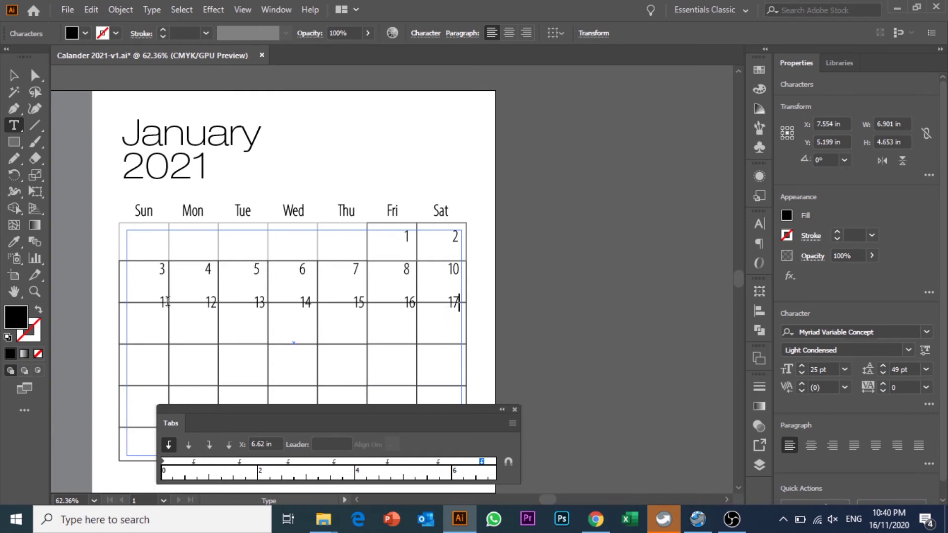
pyautogui.click(14, 76)
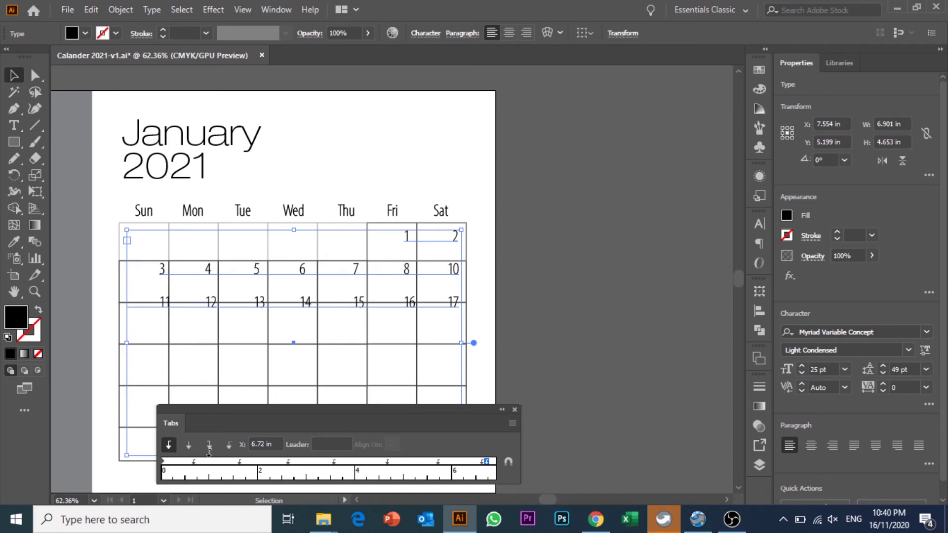
# - Move the first tab stop to 0.59 in and add a Tab so 1 and 2 return under Fri and Sat
pyautogui.moveTo(195, 459); pyautogui.dragTo(190, 460)
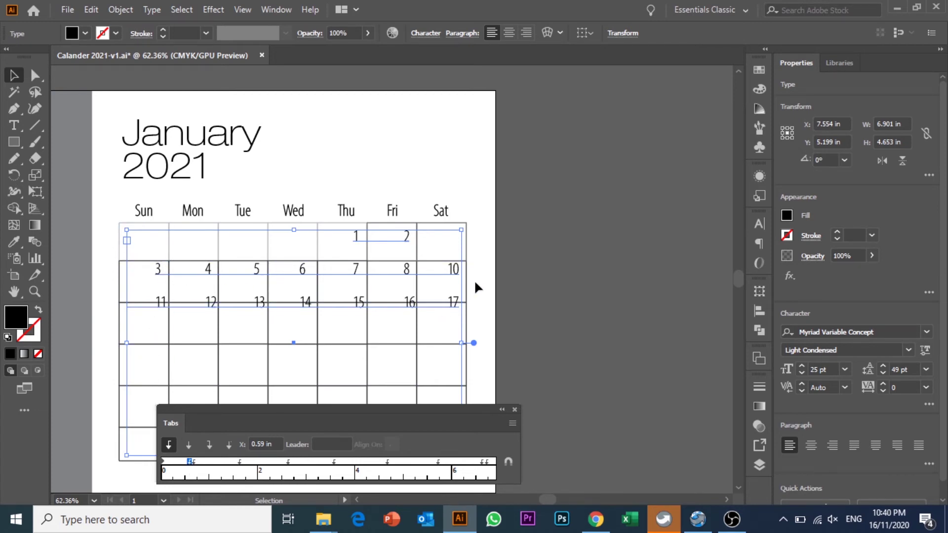
pyautogui.doubleClick(354, 235)
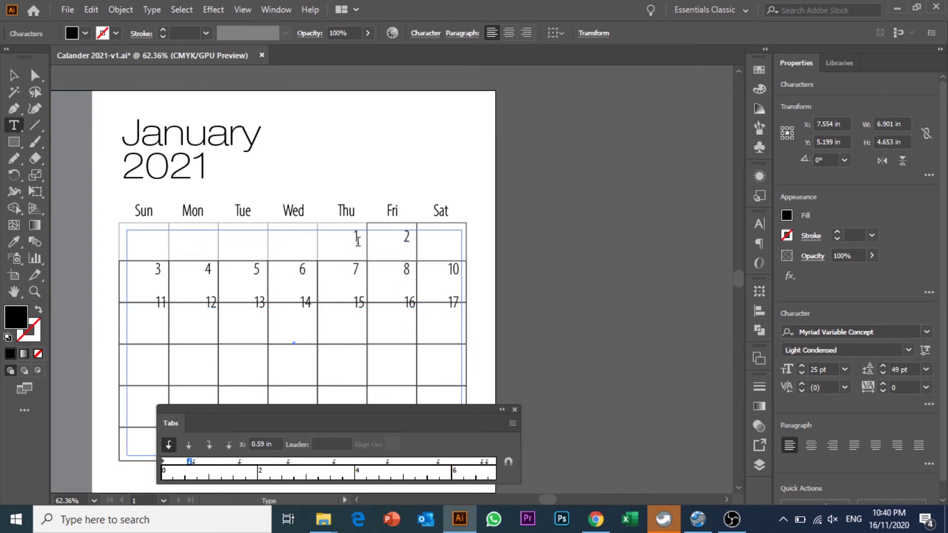
pyautogui.press('Tab')
pyautogui.click(14, 75)
pyautogui.moveTo(355, 408); pyautogui.dragTo(448, 412)
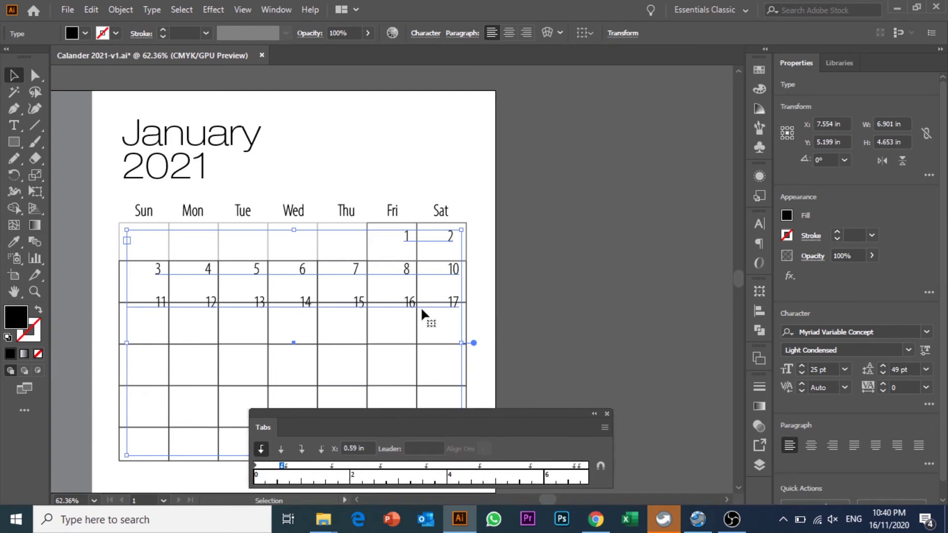
# - Raise the date text leading to 59 pt in the Character panel
pyautogui.click(759, 225)
pyautogui.click(711, 282)
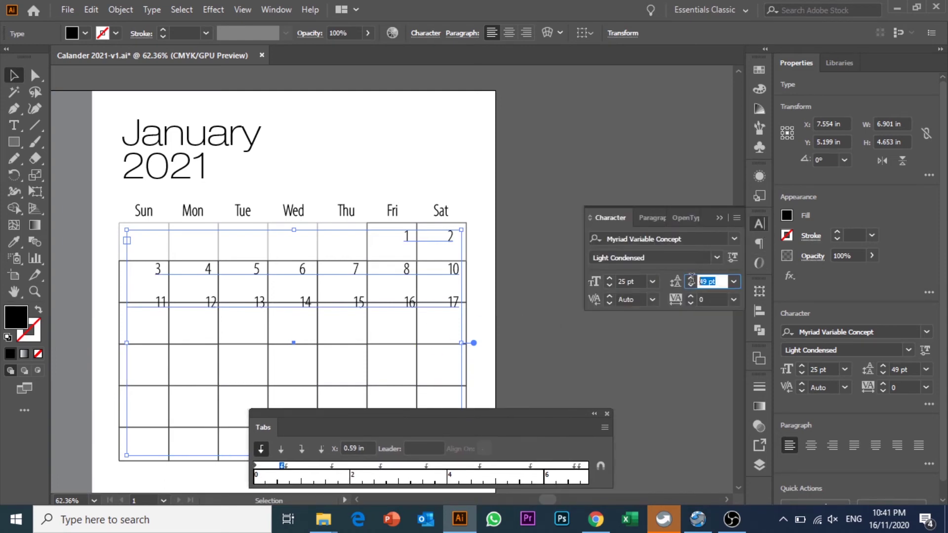
pyautogui.click(690, 278)
pyautogui.click(690, 278)
pyautogui.click(690, 278)
pyautogui.click(690, 278)
pyautogui.click(690, 278)
pyautogui.click(690, 278)
pyautogui.click(690, 278)
pyautogui.click(691, 279)
pyautogui.click(692, 280)
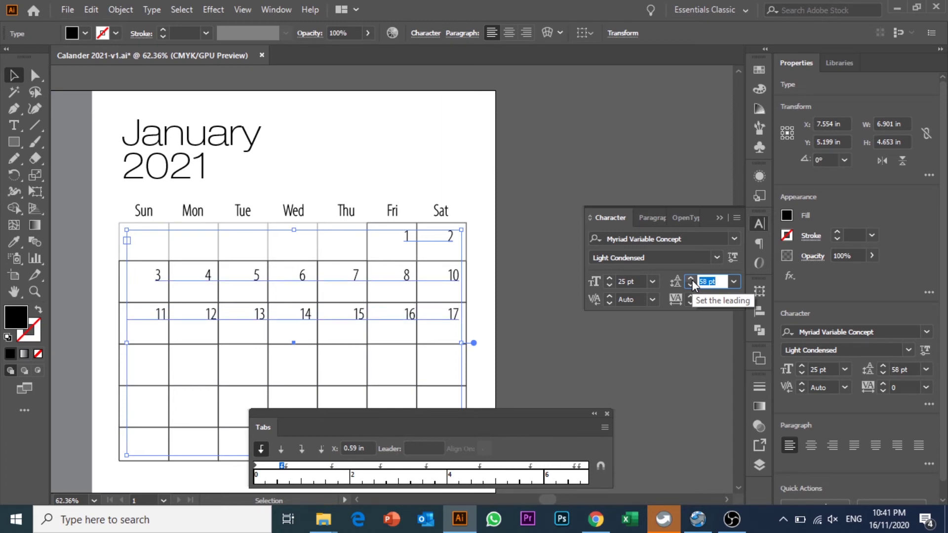
pyautogui.click(692, 280)
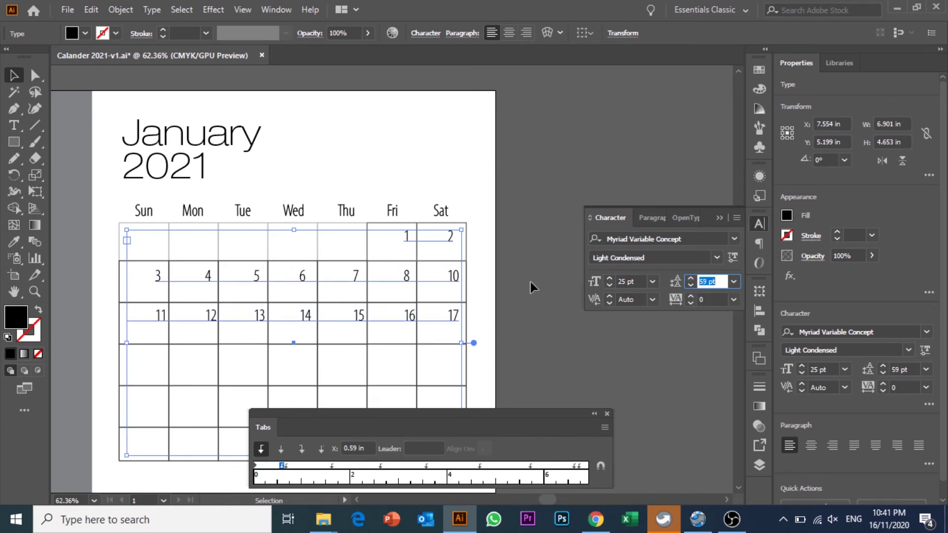
pyautogui.click(515, 276)
pyautogui.click(414, 320)
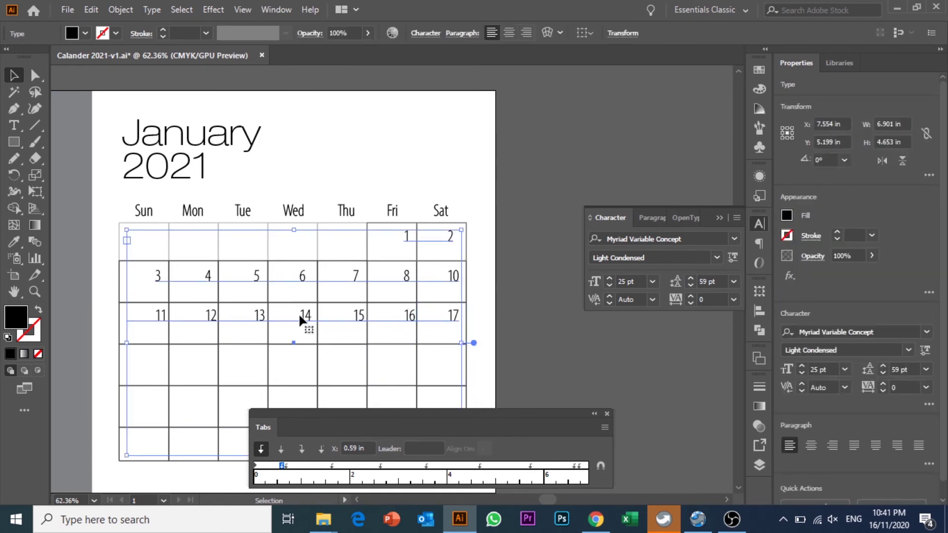
# - Nudge the Mon, Fri, Thu and Tue tab stops slightly left, undoing the accidental Mon removal
pyautogui.click(332, 466)
pyautogui.moveTo(332, 466); pyautogui.dragTo(295, 498)
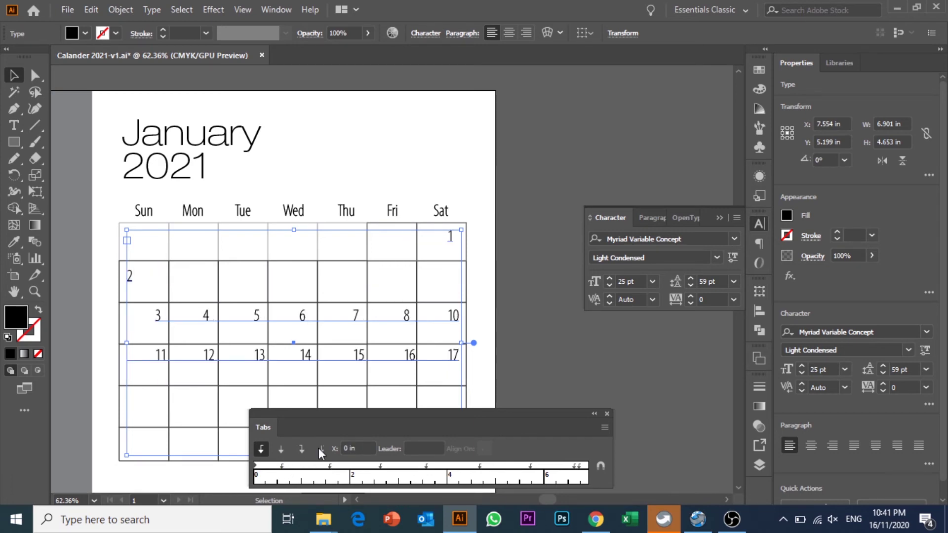
pyautogui.hotkey('ctrl', 'z')
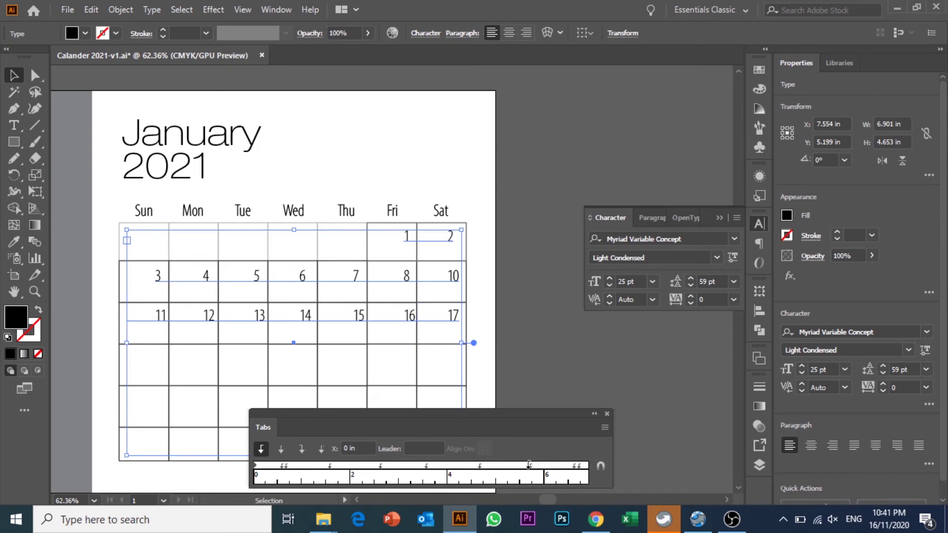
pyautogui.moveTo(530, 464); pyautogui.dragTo(526, 464)
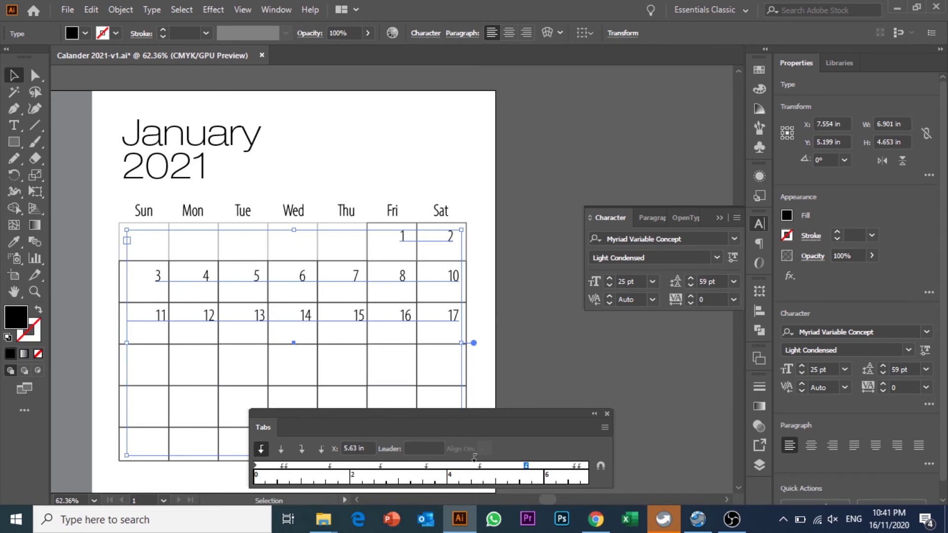
pyautogui.moveTo(480, 464); pyautogui.dragTo(477, 464)
pyautogui.click(380, 465)
pyautogui.moveTo(380, 466); pyautogui.dragTo(377, 464)
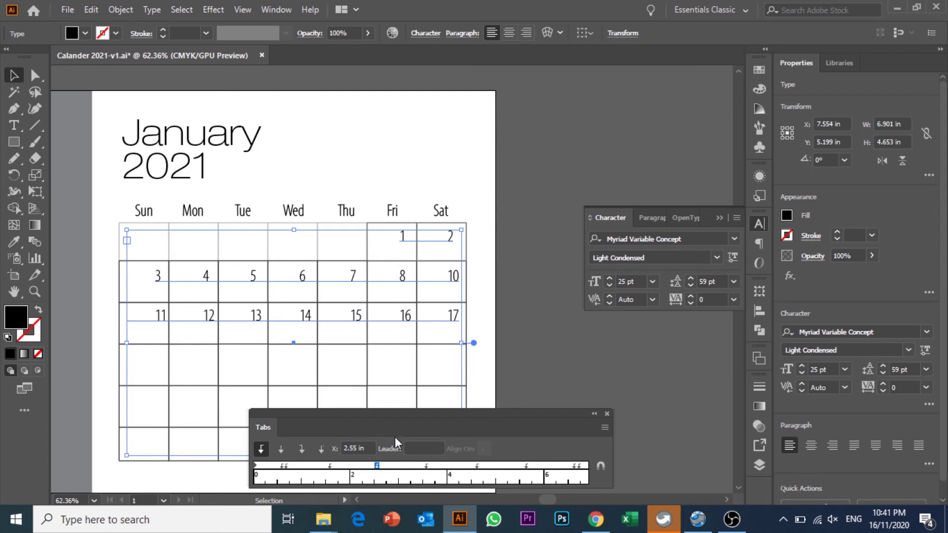
pyautogui.click(526, 339)
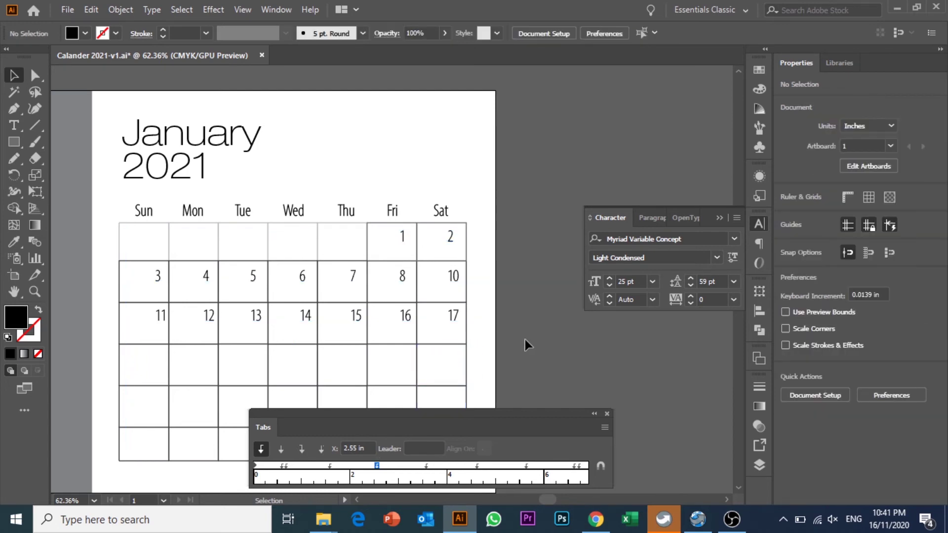
pyautogui.scroll(-2, 332, 322)
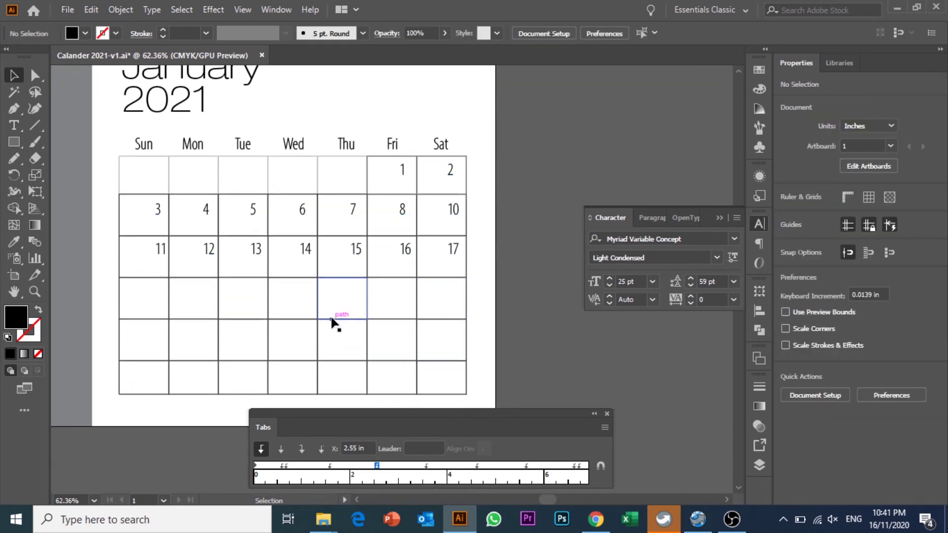
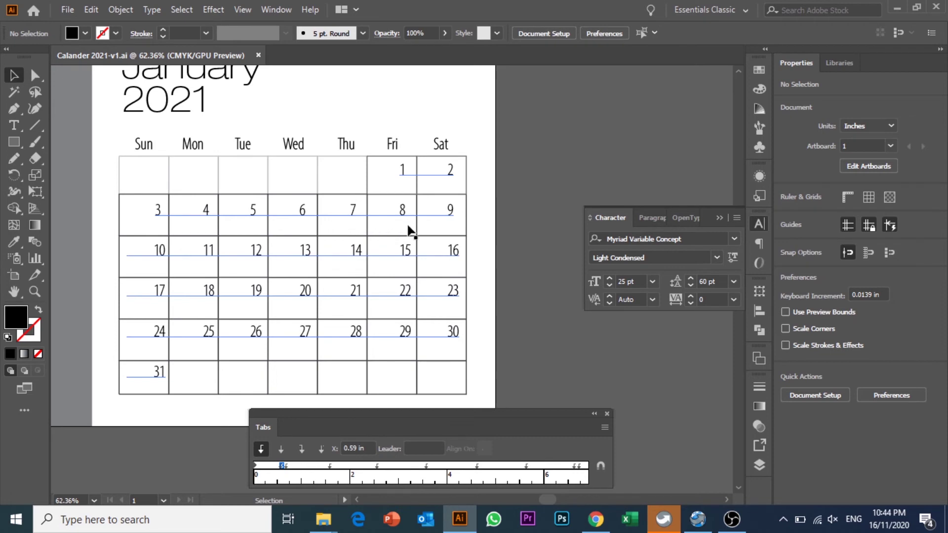
# - Move the Tabs panel out of the way, then close it
pyautogui.moveTo(476, 432); pyautogui.dragTo(459, 401)
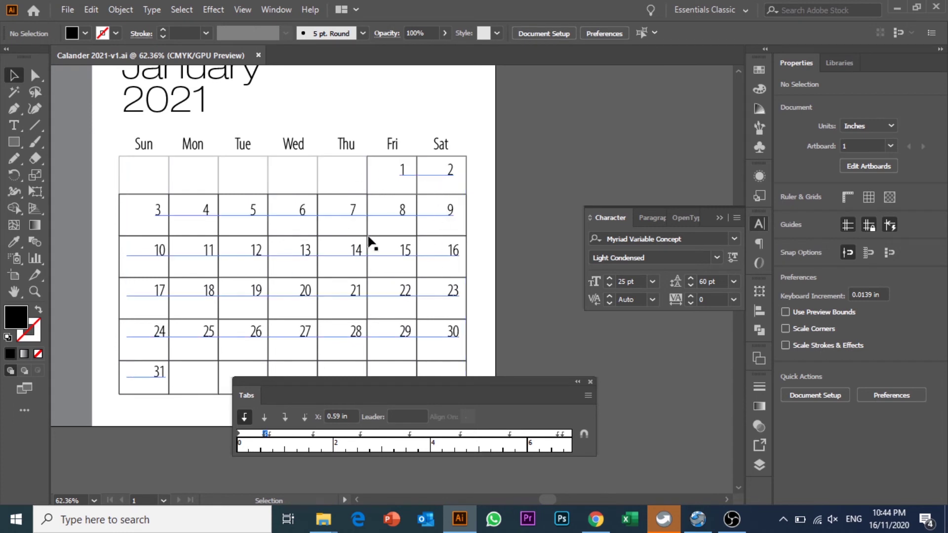
pyautogui.moveTo(337, 375); pyautogui.dragTo(310, 410)
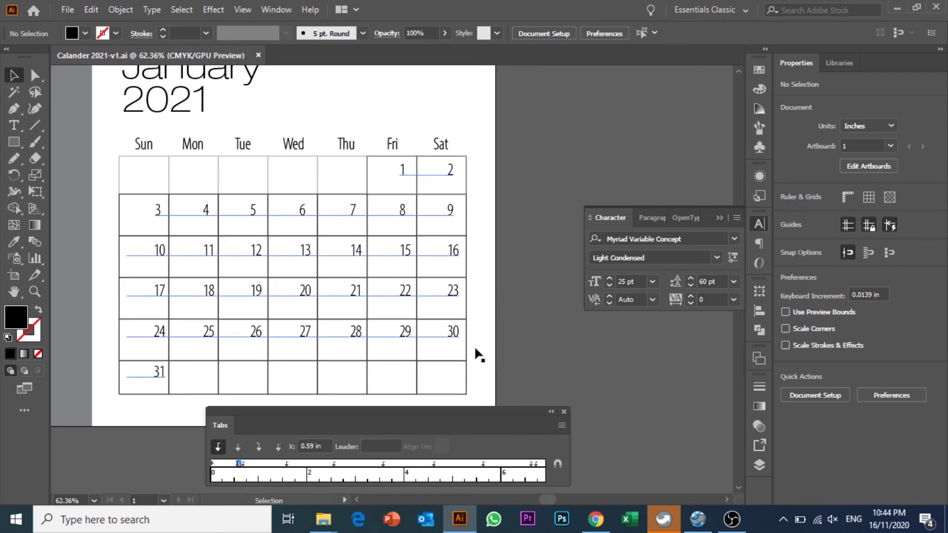
pyautogui.click(564, 411)
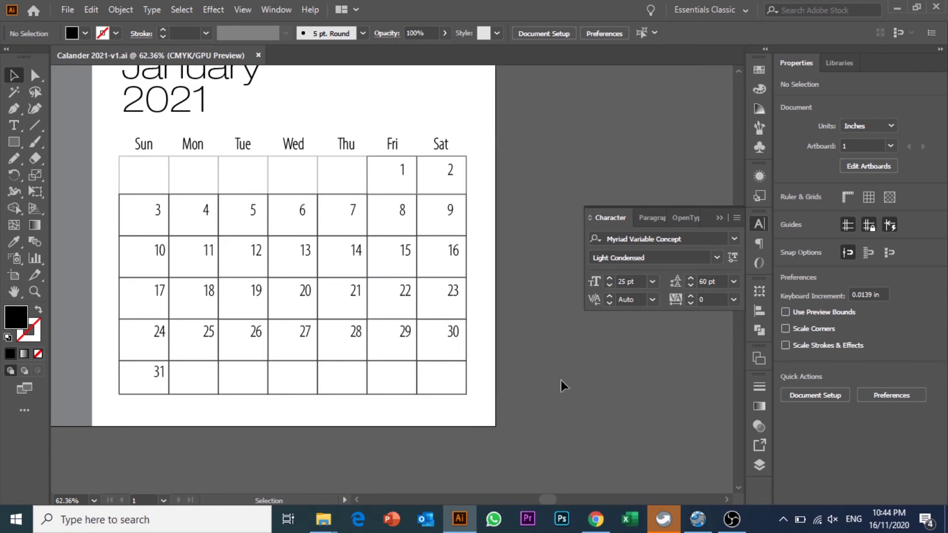
# - Fit the whole calendar page in the window and collapse the Character panel
pyautogui.click(302, 247)
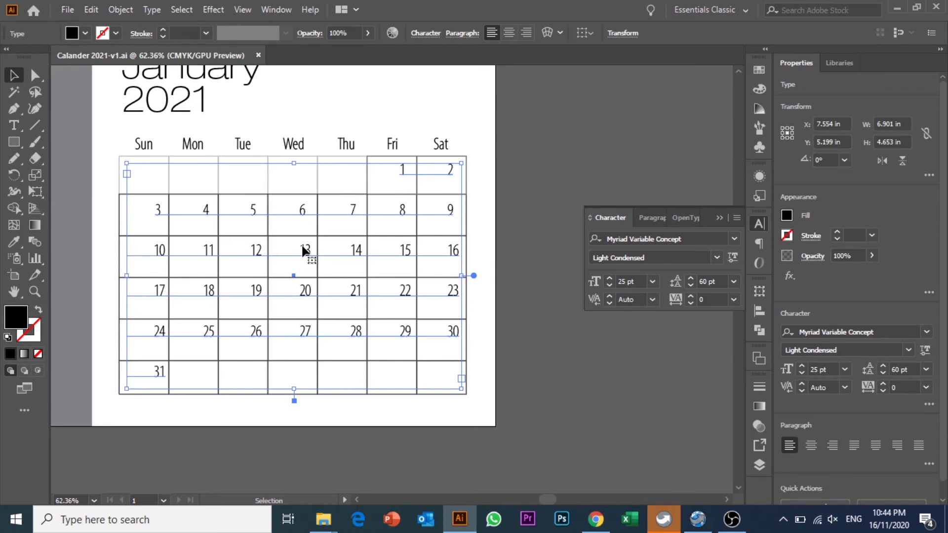
pyautogui.press('a')
pyautogui.hotkey('ctrl', '0')
pyautogui.press('v')
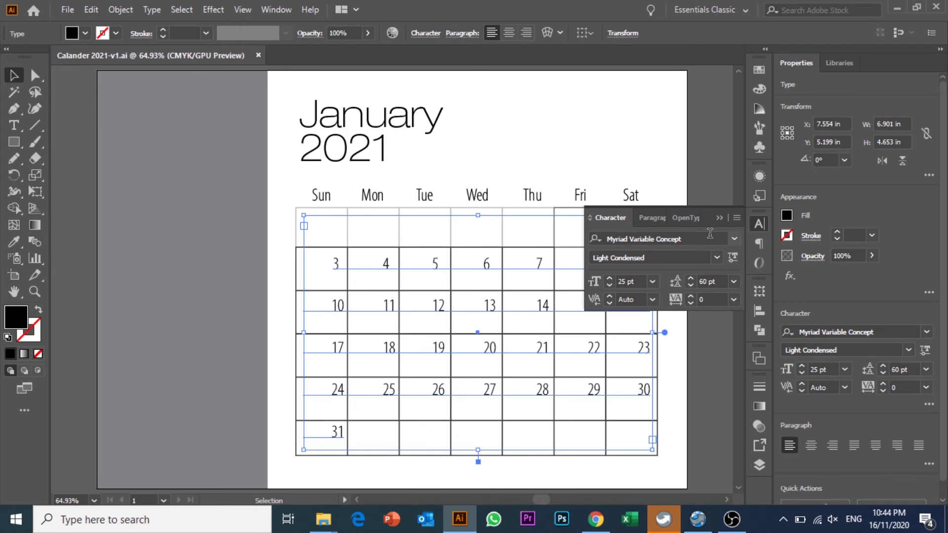
pyautogui.click(718, 217)
pyautogui.click(656, 135)
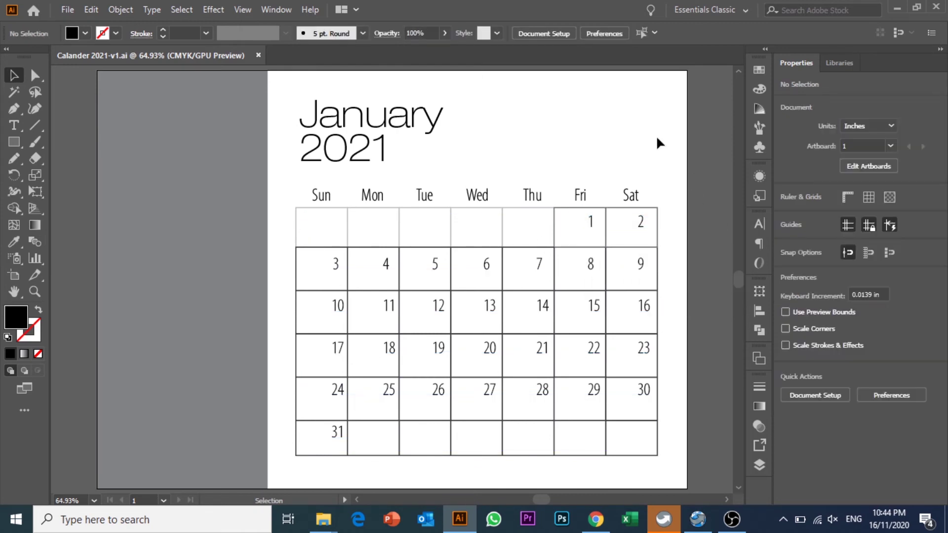
# - Colour the January 2021 title dark navy
pyautogui.click(356, 144)
pyautogui.click(86, 33)
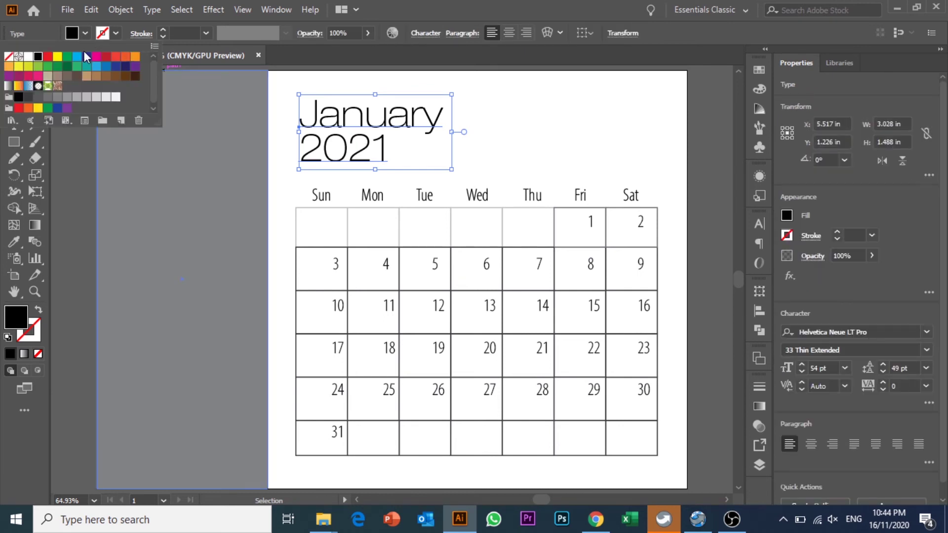
pyautogui.click(125, 66)
pyautogui.click(536, 127)
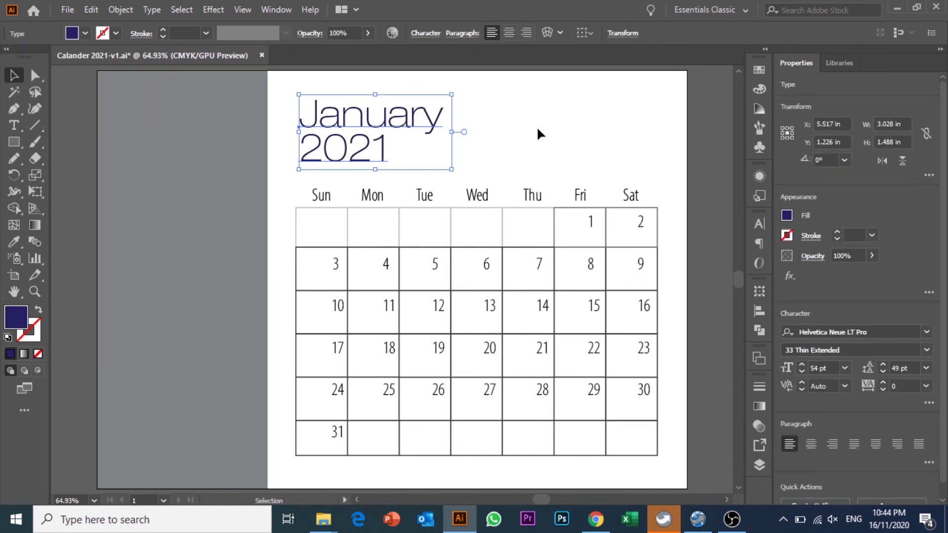
pyautogui.click(534, 128)
# - Colour the Sun–Sat weekday headings red
pyautogui.click(481, 185)
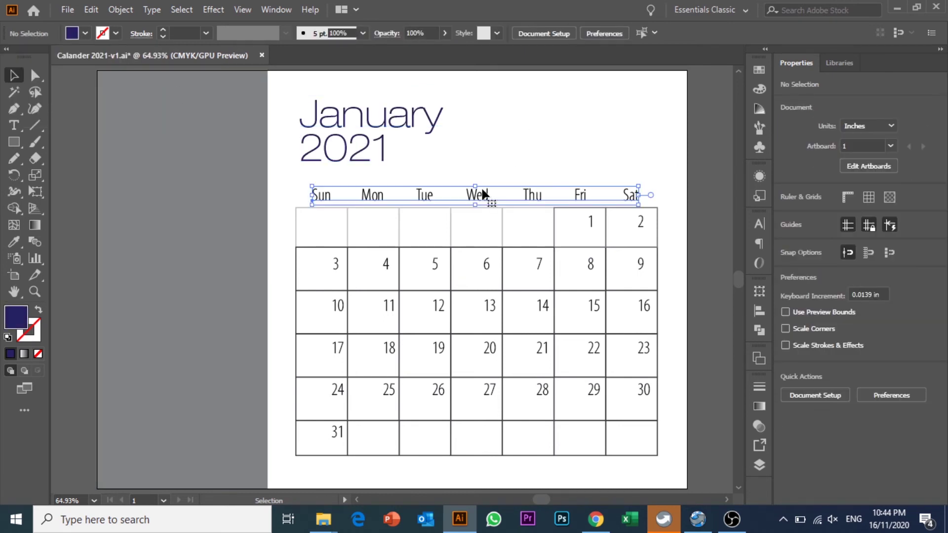
pyautogui.click(85, 33)
pyautogui.click(47, 57)
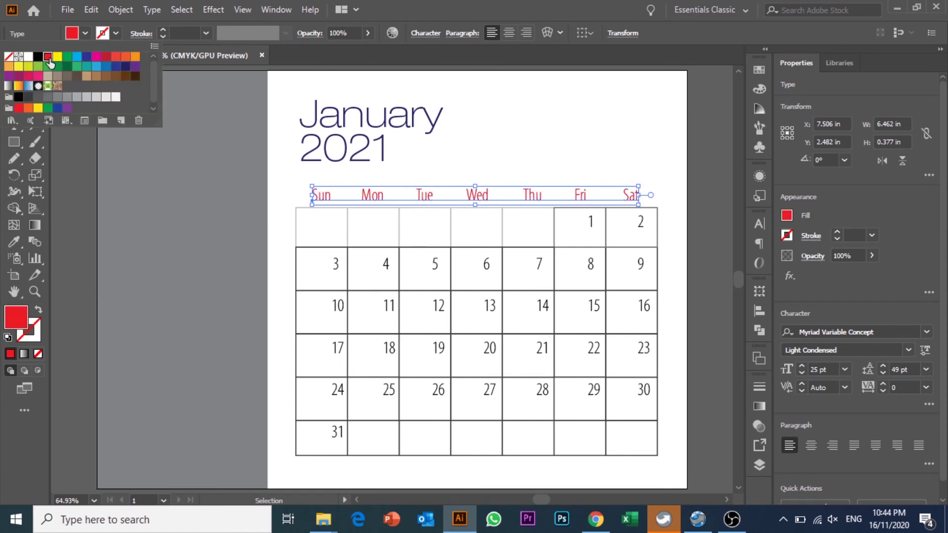
pyautogui.click(515, 113)
pyautogui.click(514, 113)
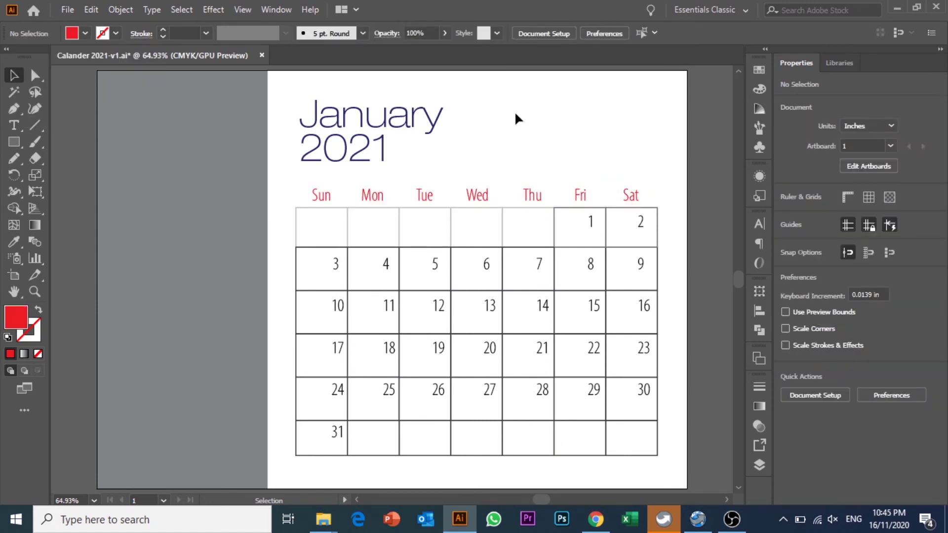
# - Select the grey rectangle beside the page and open the File menu
pyautogui.scroll(2, 514, 111)
pyautogui.scroll(-2, 514, 110)
pyautogui.scroll(2, 515, 111)
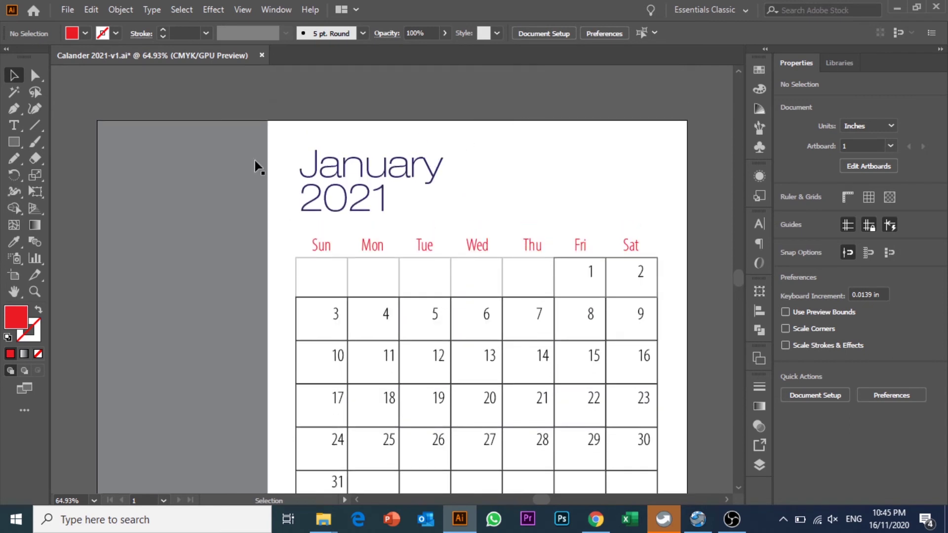
pyautogui.click(233, 156)
pyautogui.scroll(-3, 233, 156)
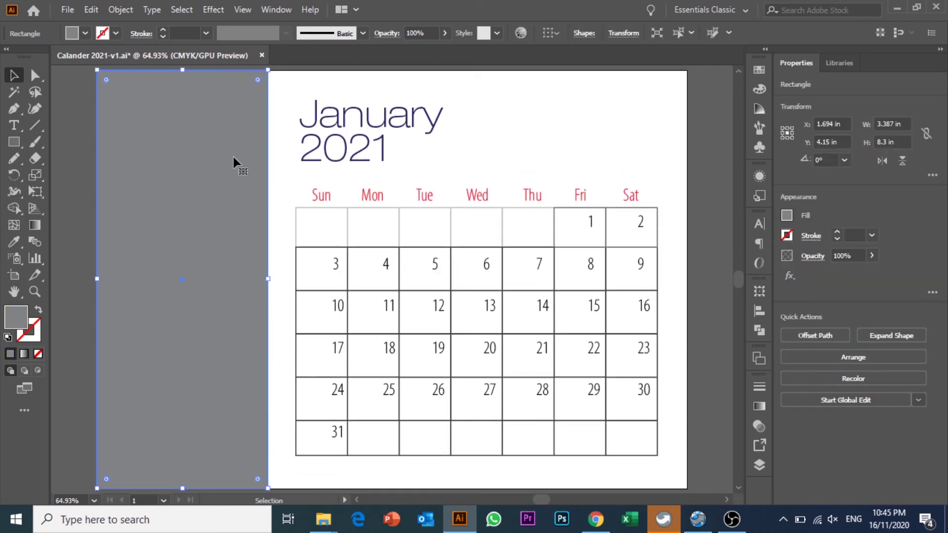
pyautogui.scroll(2, 233, 156)
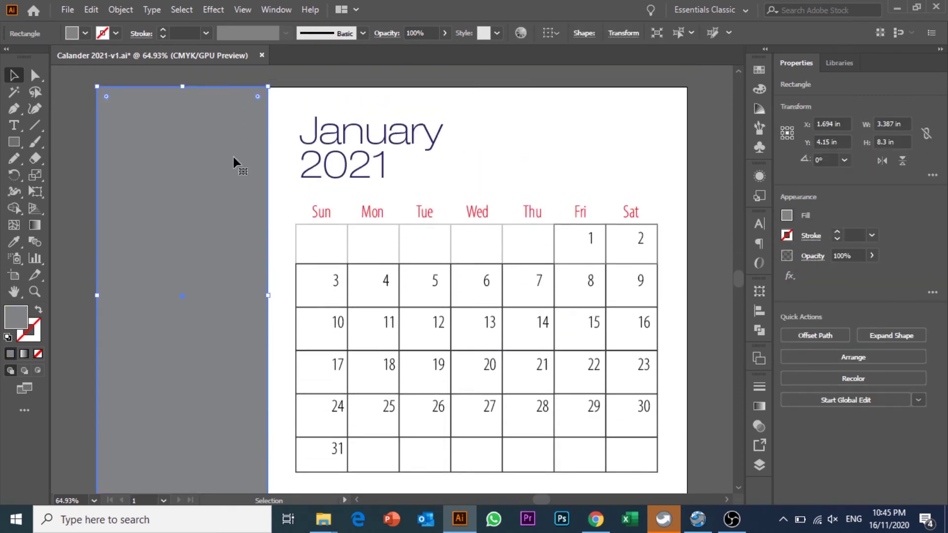
pyautogui.scroll(-1, 233, 156)
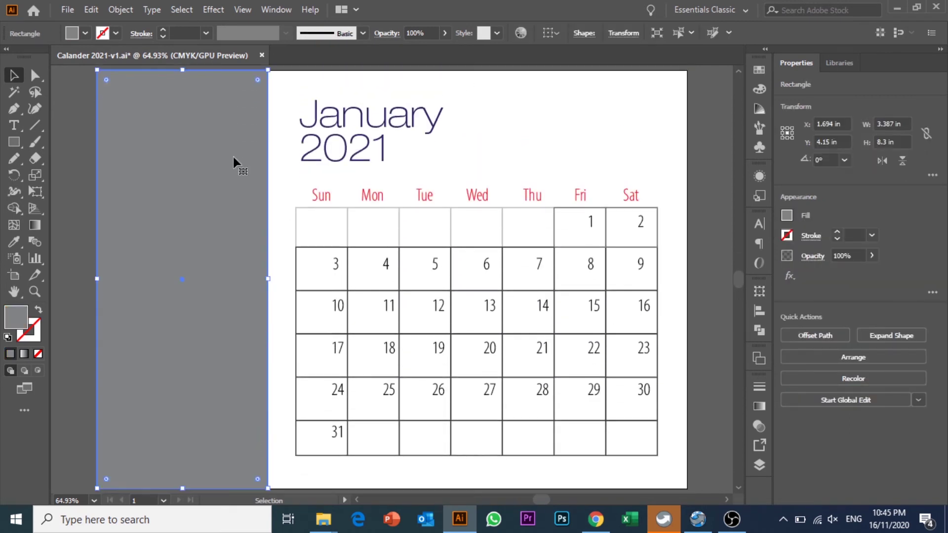
pyautogui.click(66, 11)
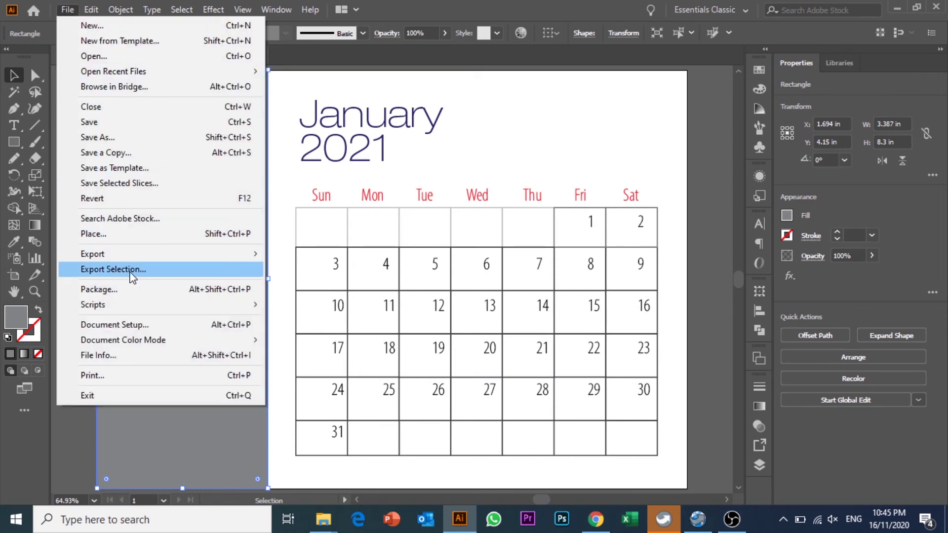
# - Place cafe-3537801_1920.jpg and draw it out over the page
pyautogui.click(132, 234)
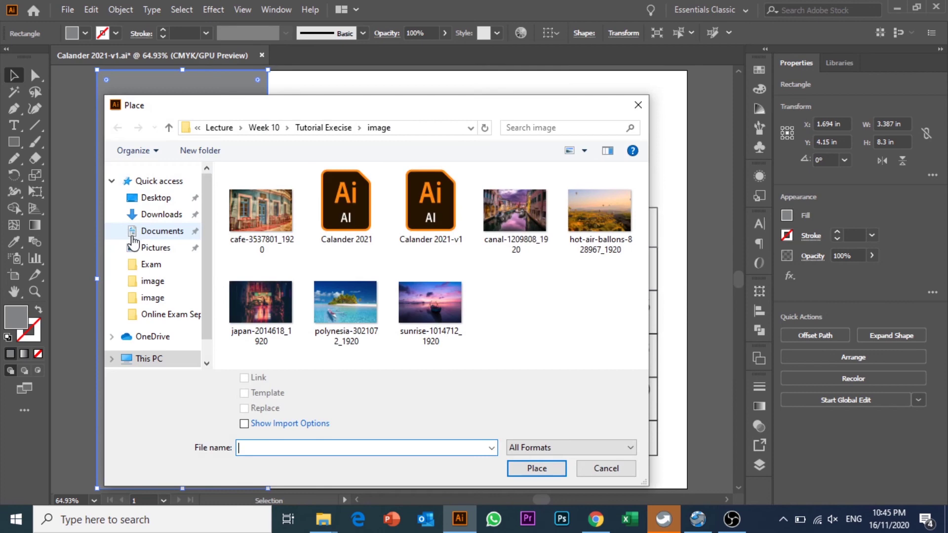
pyautogui.click(263, 224)
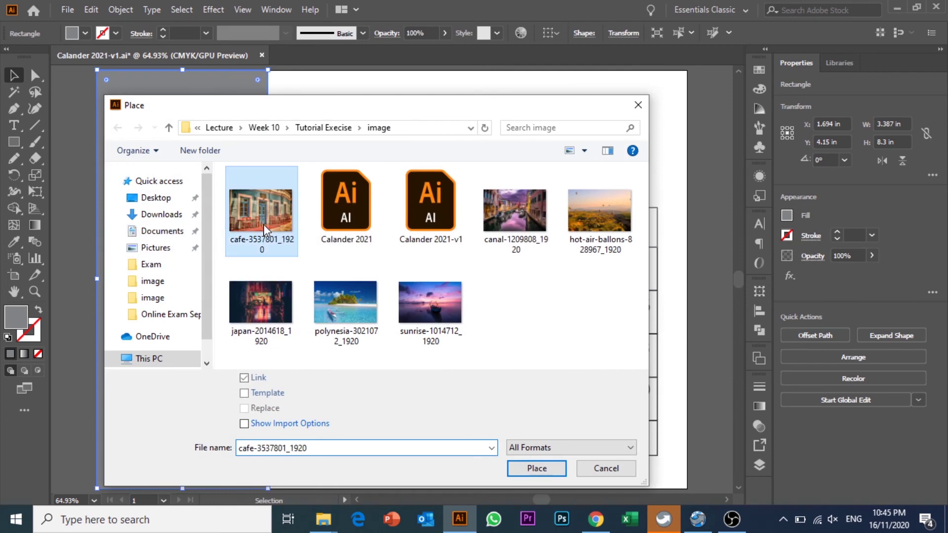
pyautogui.click(543, 470)
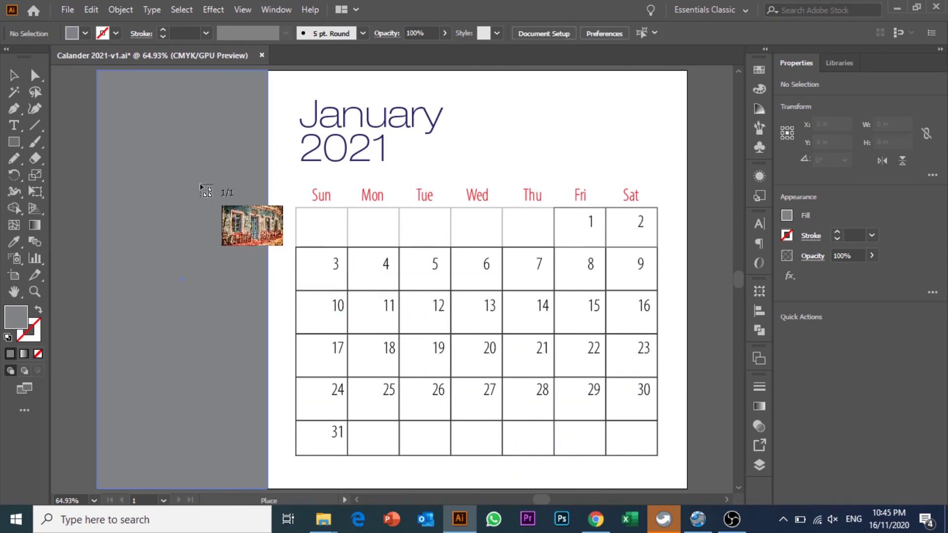
pyautogui.hotkey('ctrl', '-')
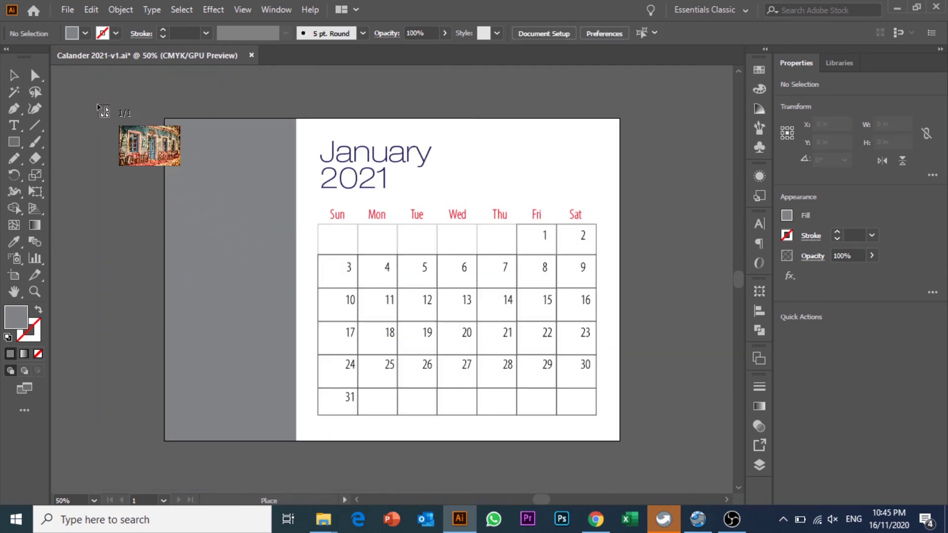
pyautogui.moveTo(128, 111); pyautogui.dragTo(850, 401)
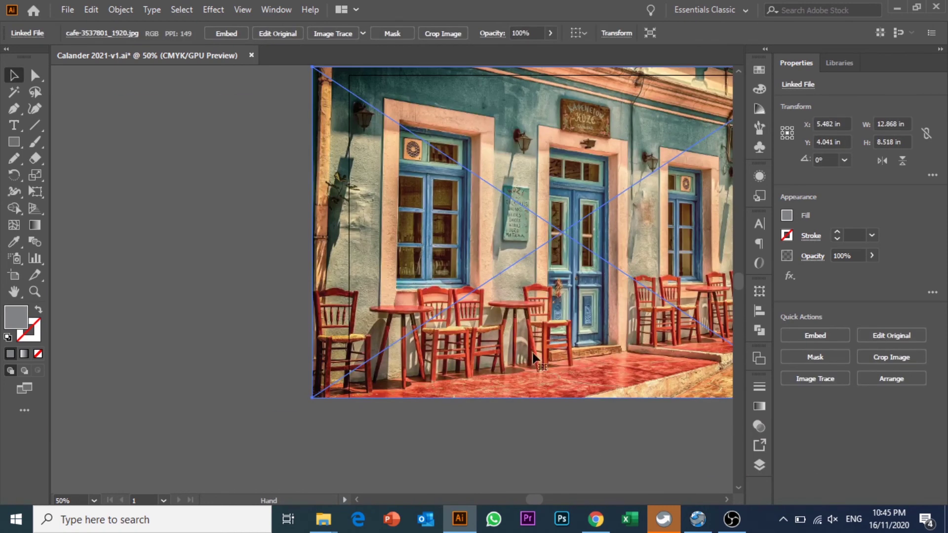
# - Reposition the café photo and send it behind the calendar
pyautogui.moveTo(548, 240); pyautogui.dragTo(418, 255)
pyautogui.rightClick(390, 166)
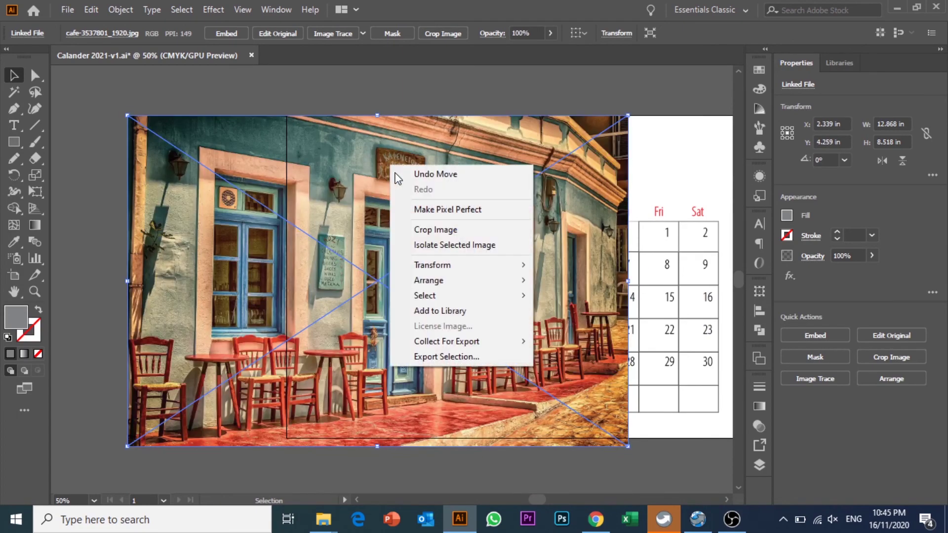
pyautogui.moveTo(444, 280)
pyautogui.click(606, 326)
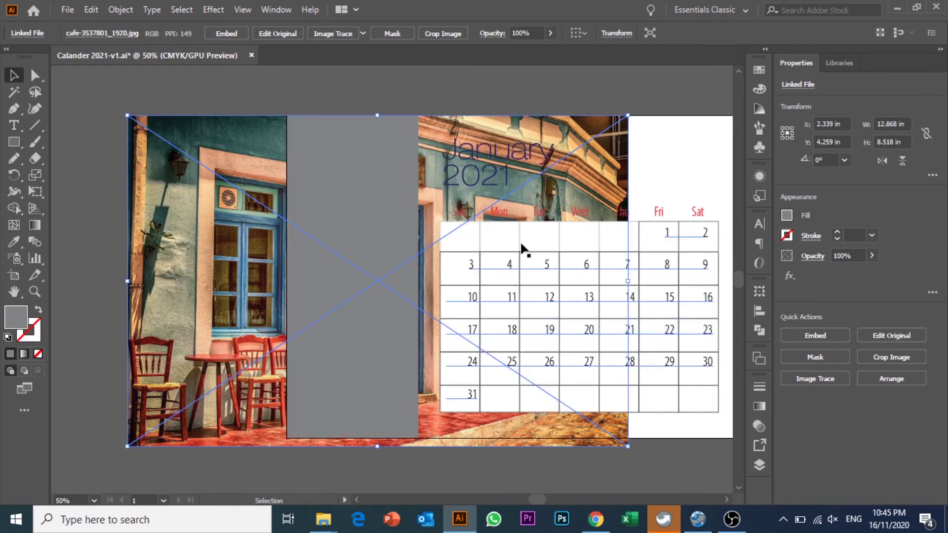
pyautogui.click(377, 85)
# - Nudge the café photo left twice with Shift+Left
pyautogui.click(333, 136)
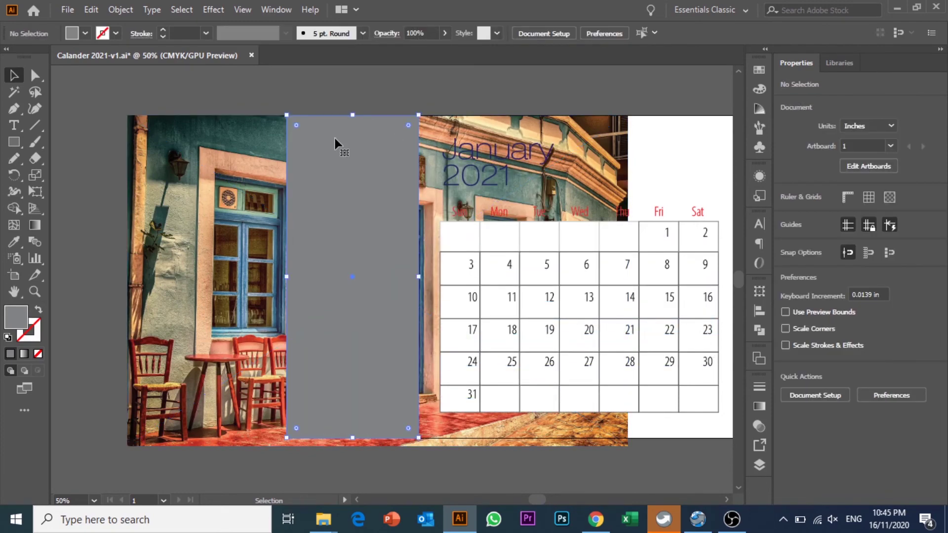
pyautogui.click(291, 82)
pyautogui.click(313, 117)
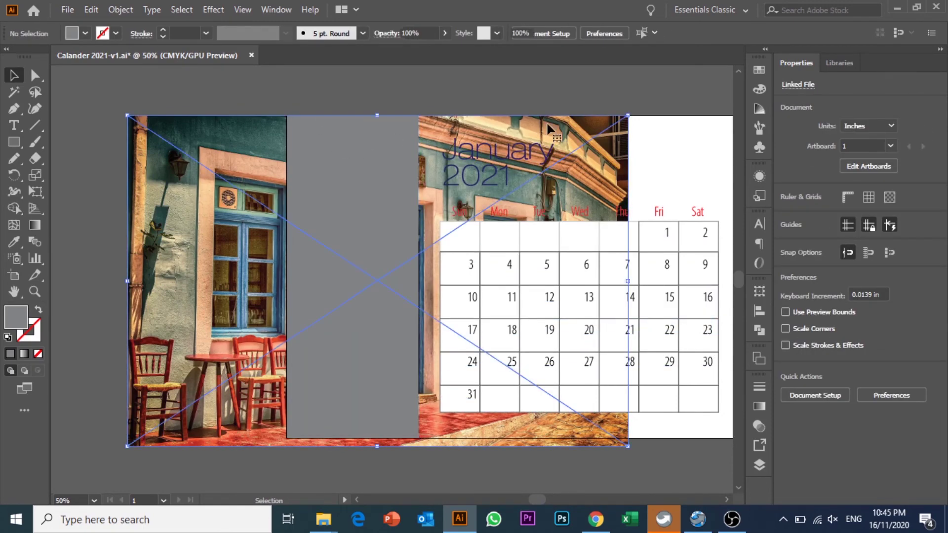
pyautogui.hotkey('shift', 'Left')
pyautogui.hotkey('shift', 'Left')
pyautogui.hotkey('shift', 'Left')
pyautogui.hotkey('shift', 'Left')
pyautogui.hotkey('shift', 'Left')
pyautogui.hotkey('shift', 'Left')
pyautogui.hotkey('shift', 'Left')
pyautogui.hotkey('shift', 'Left')
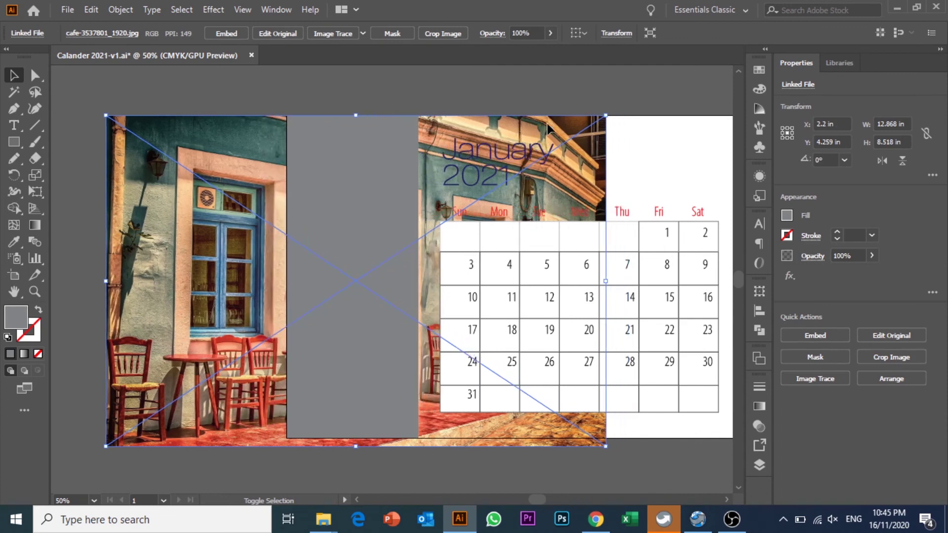
pyautogui.hotkey('shift', 'Left')
pyautogui.hotkey('shift', 'Left')
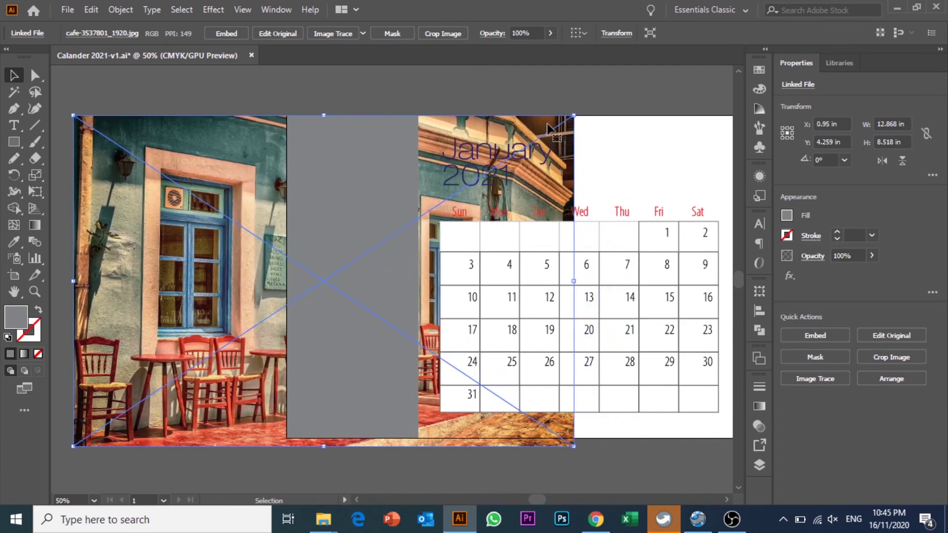
pyautogui.click(351, 82)
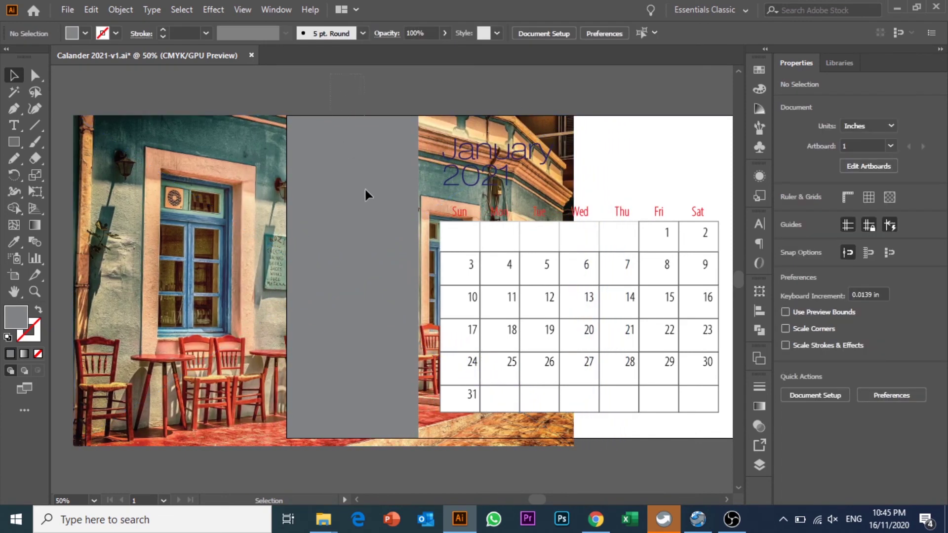
pyautogui.rightClick(367, 167)
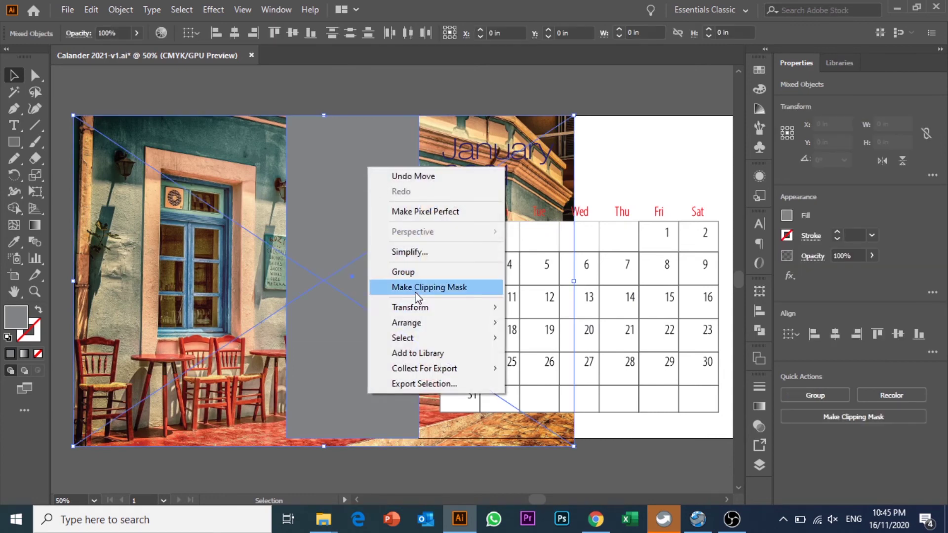
# - Make a clipping mask of the photo with the grey panel and isolate the group
pyautogui.click(425, 285)
pyautogui.hotkey('ctrl', 'shift', 'a')
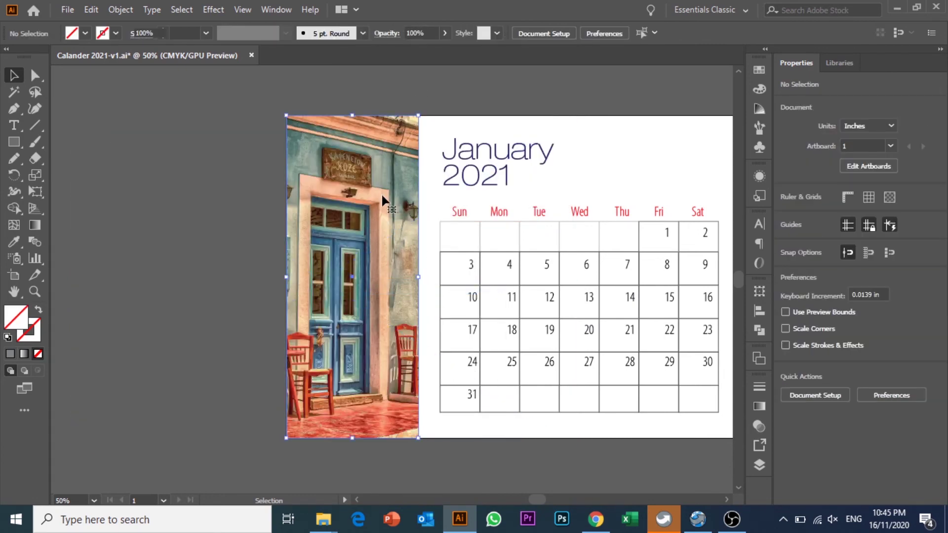
pyautogui.click(381, 193)
pyautogui.doubleClick(381, 192)
pyautogui.hotkey('ctrl', 'shift', 'a')
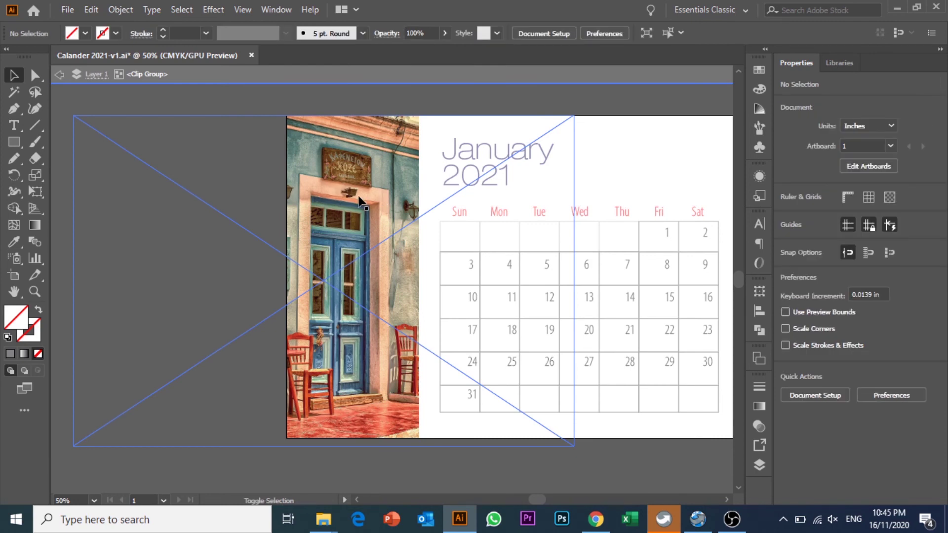
# - Reframe the photo inside the panel, scaling it to 12.538 × 8.3 in
pyautogui.click(361, 200)
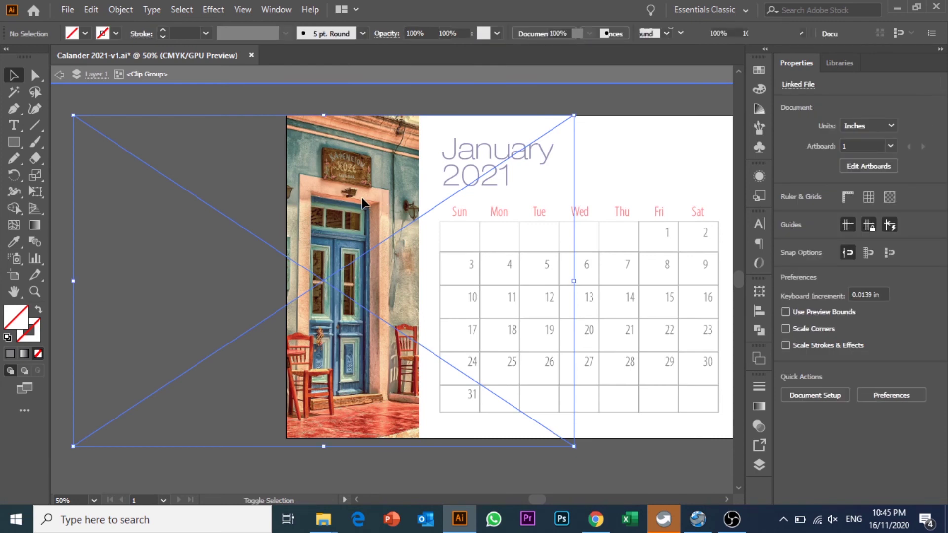
pyautogui.hotkey('shift', 'Right')
pyautogui.hotkey('shift', 'Right')
pyautogui.hotkey('shift', 'Right')
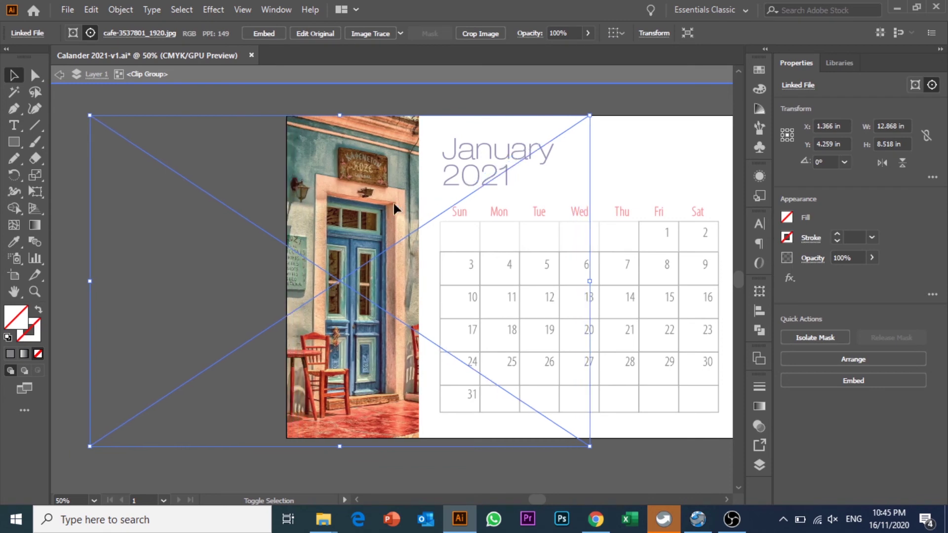
pyautogui.hotkey('shift', 'Left')
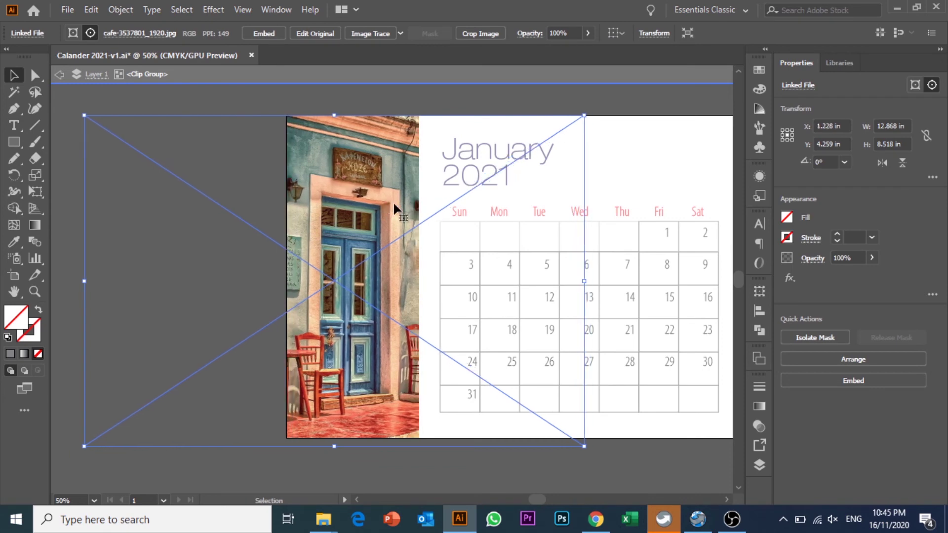
pyautogui.press('shift')
pyautogui.moveTo(583, 445); pyautogui.dragTo(572, 438)
pyautogui.click(452, 113)
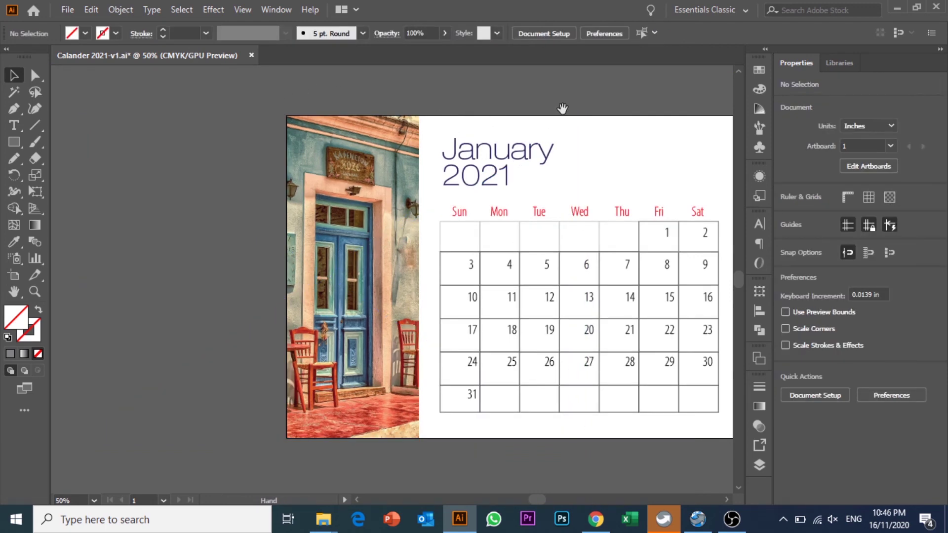
pyautogui.moveTo(563, 109); pyautogui.dragTo(390, 99)
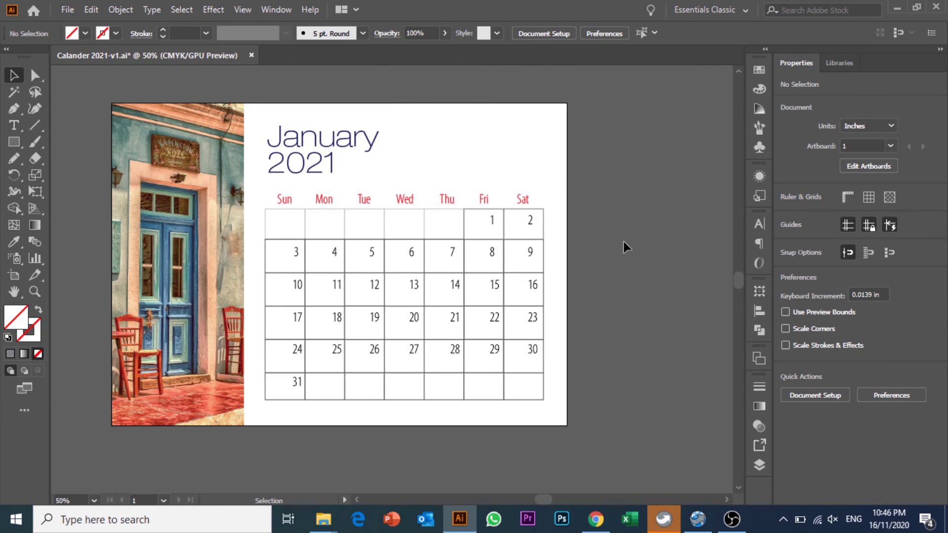
# - Draw a 0.804 in dark navy rounded square at the page's top right
pyautogui.click(17, 144)
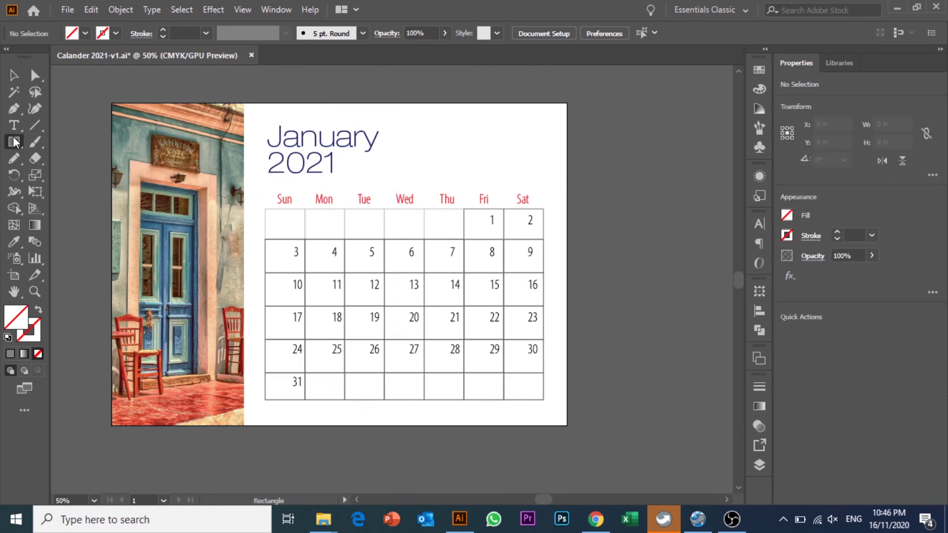
pyautogui.click(75, 159)
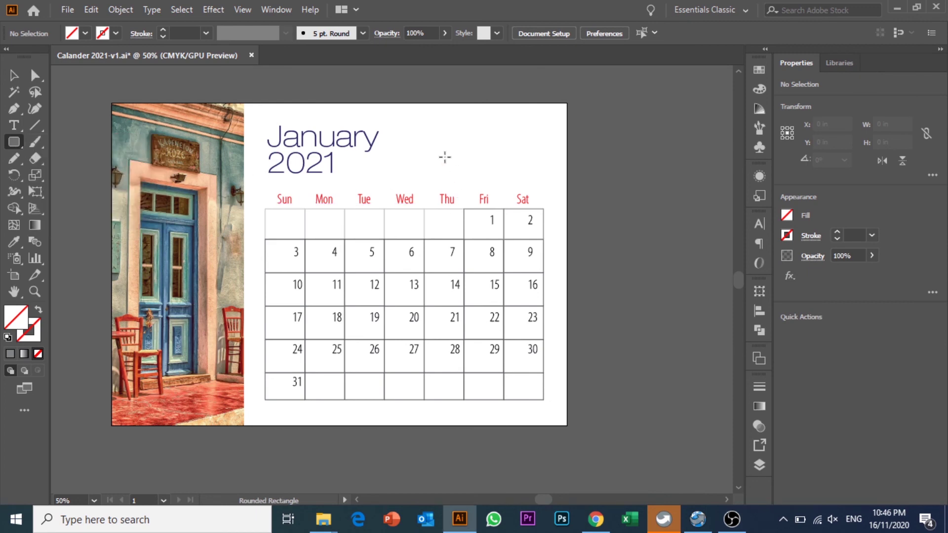
pyautogui.click(86, 36)
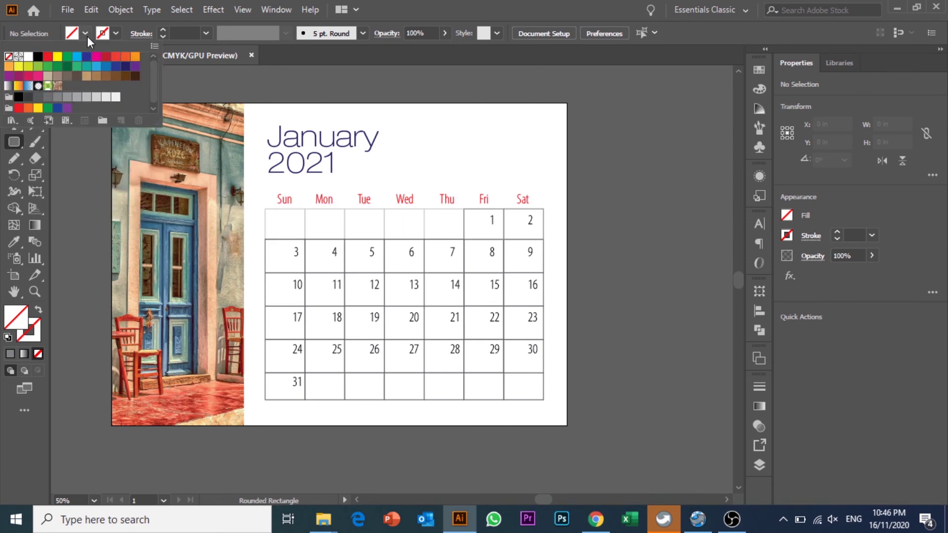
pyautogui.click(125, 68)
pyautogui.moveTo(490, 123); pyautogui.dragTo(518, 155)
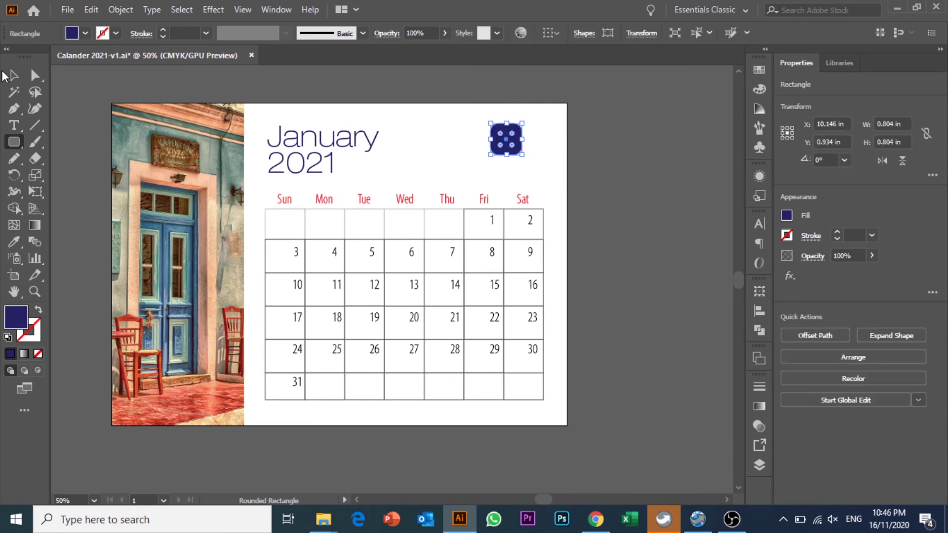
pyautogui.click(15, 77)
pyautogui.click(605, 178)
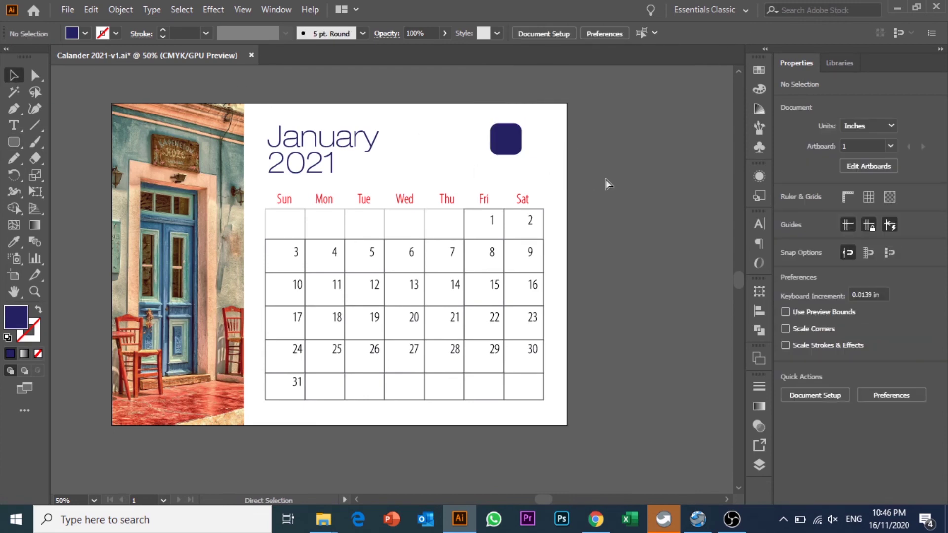
pyautogui.hotkey('ctrl', '+')
pyautogui.moveTo(603, 175); pyautogui.dragTo(503, 269)
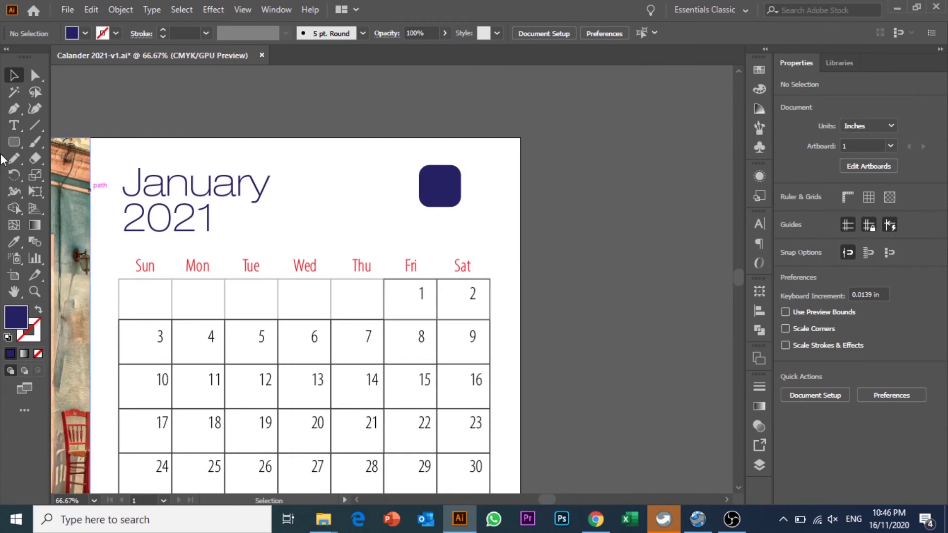
pyautogui.click(16, 130)
# - Add a 'Company' text label and move it beneath the navy square
pyautogui.click(323, 212)
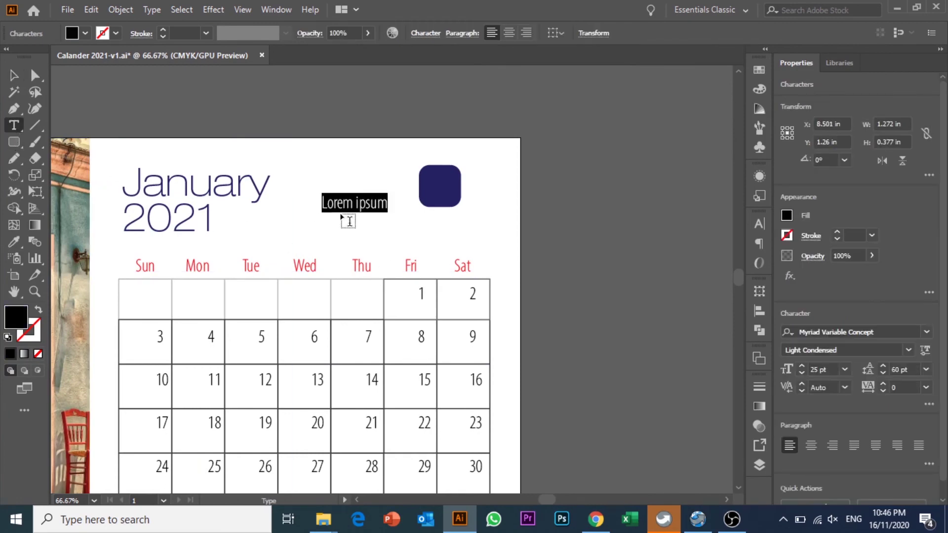
pyautogui.write('Compant')
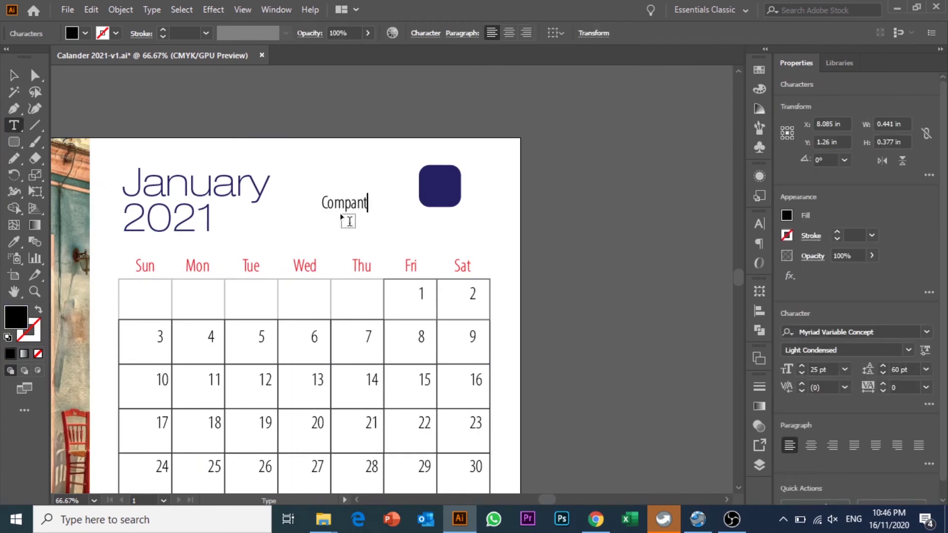
pyautogui.press('BackSpace')
pyautogui.write('y')
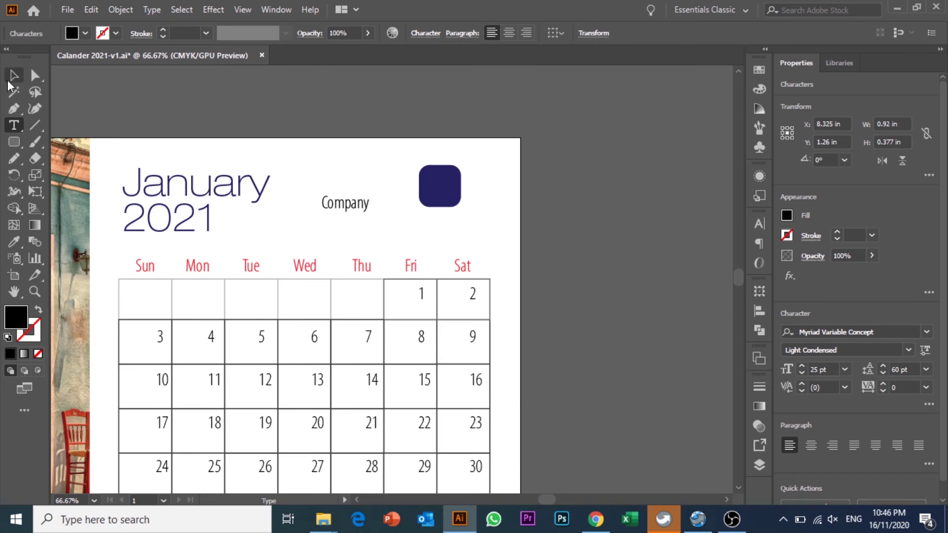
pyautogui.click(13, 76)
pyautogui.click(369, 154)
pyautogui.moveTo(347, 204); pyautogui.dragTo(516, 237)
# - Duplicate the label as white 'Logo' text placed on the navy square
pyautogui.click(496, 227)
pyautogui.doubleClick(508, 220)
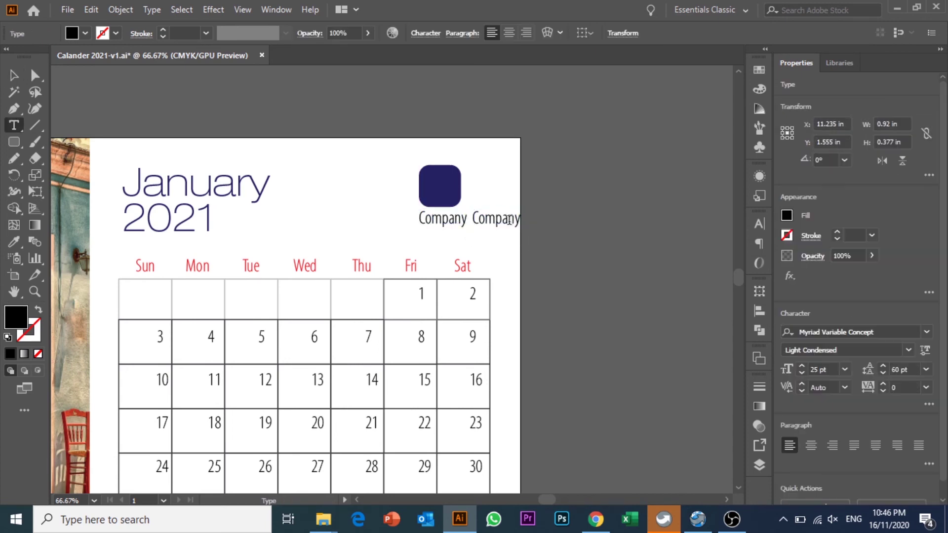
pyautogui.write('Logo')
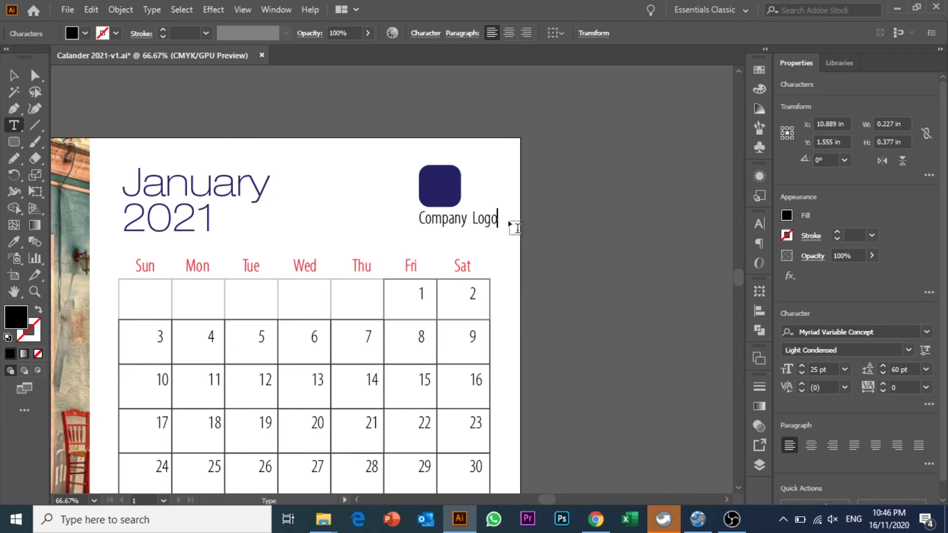
pyautogui.click(14, 75)
pyautogui.moveTo(495, 215); pyautogui.dragTo(444, 184)
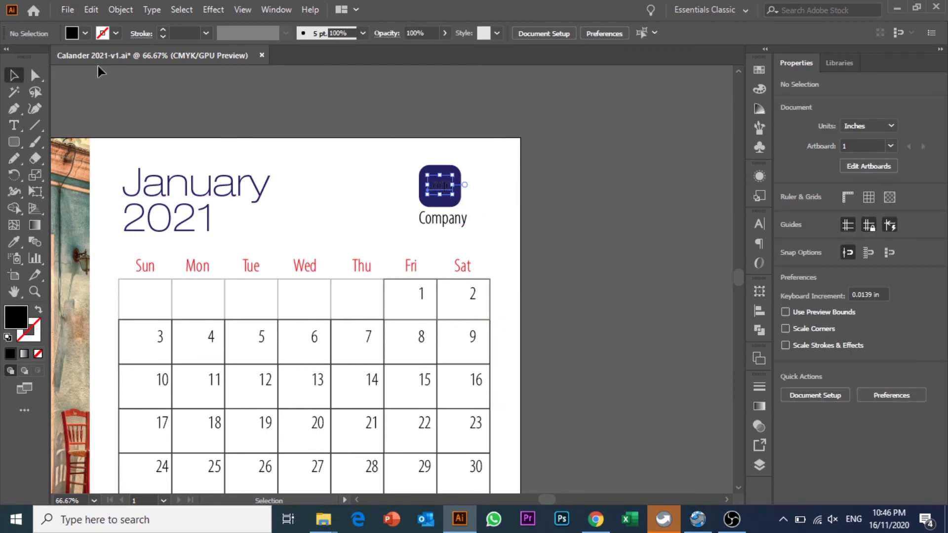
pyautogui.click(76, 33)
pyautogui.click(33, 52)
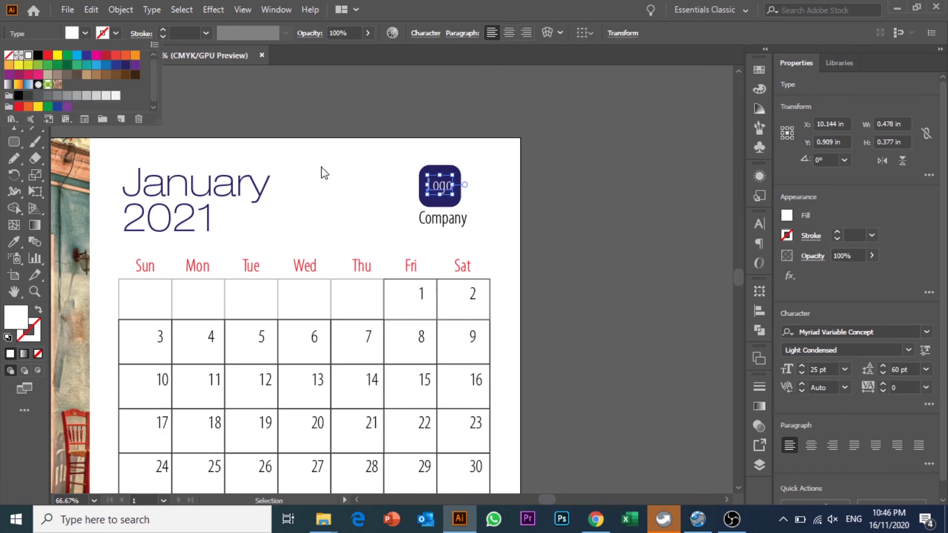
pyautogui.click(543, 210)
pyautogui.click(439, 220)
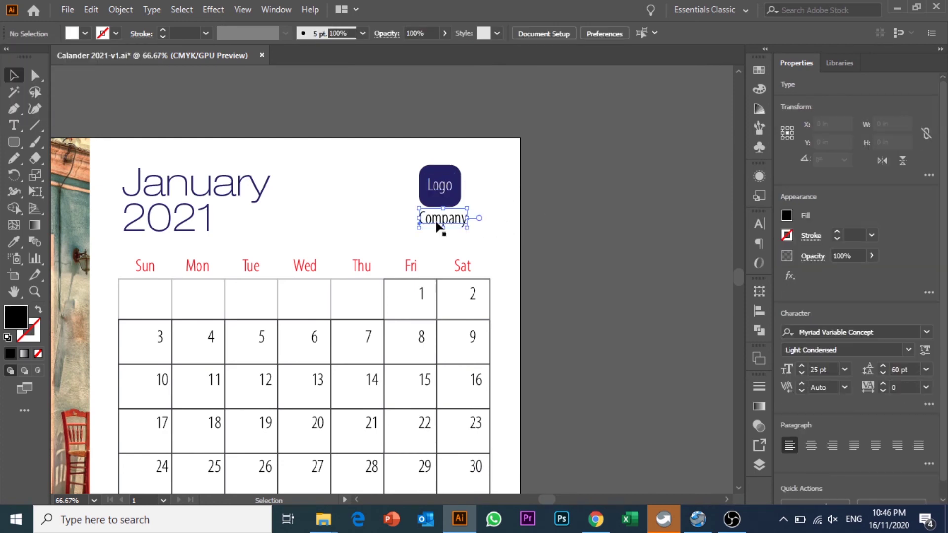
pyautogui.click(413, 194)
pyautogui.moveTo(374, 198); pyautogui.dragTo(555, 148)
pyautogui.hotkey('ctrl', '0')
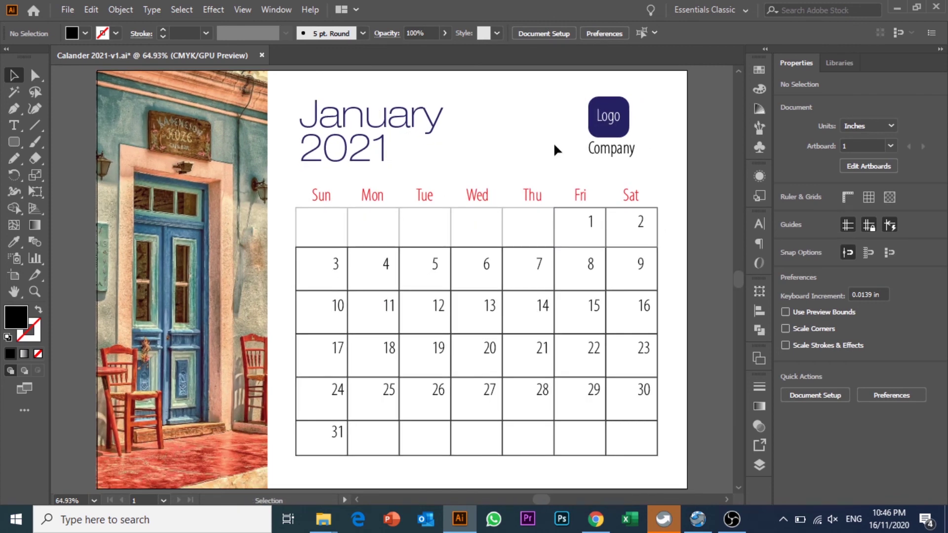
# - Draw a footer text area under the grid and type 'Website |'
pyautogui.scroll(-5, 556, 149)
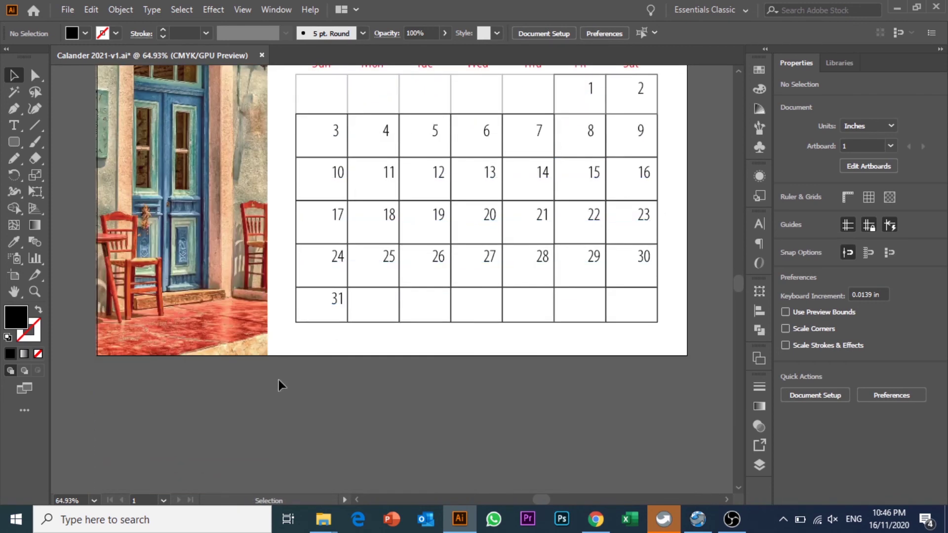
pyautogui.click(14, 125)
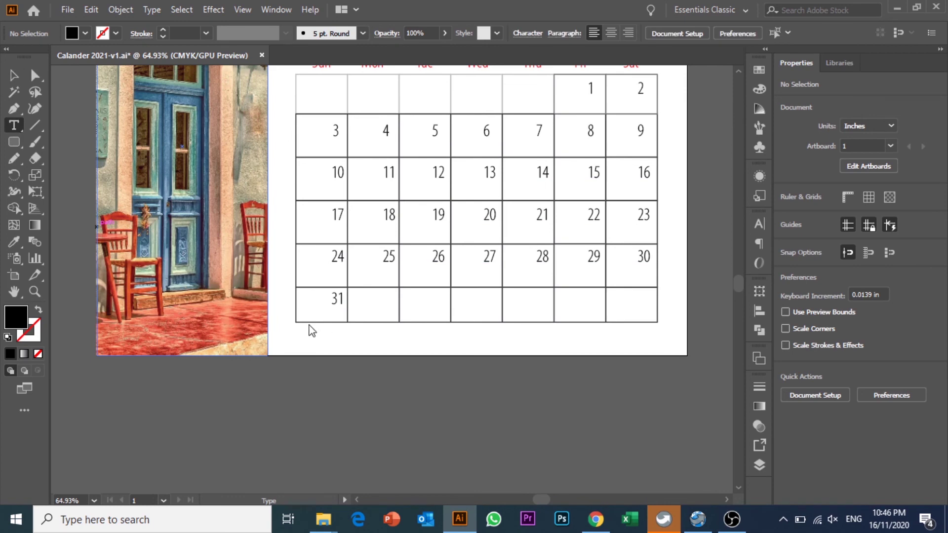
pyautogui.moveTo(296, 330); pyautogui.dragTo(657, 344)
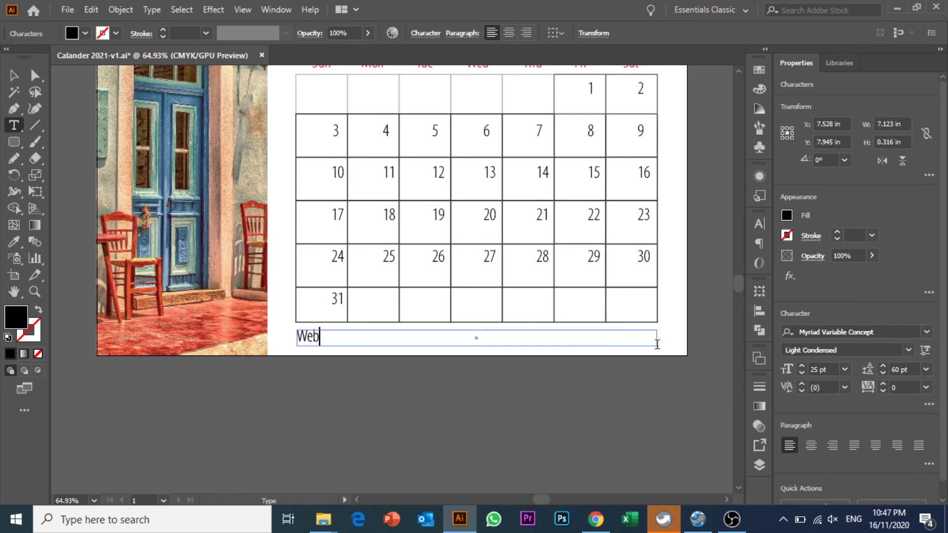
pyautogui.press('BackSpace')
pyautogui.press('BackSpace')
pyautogui.press('BackSpace')
pyautogui.press('BackSpace')
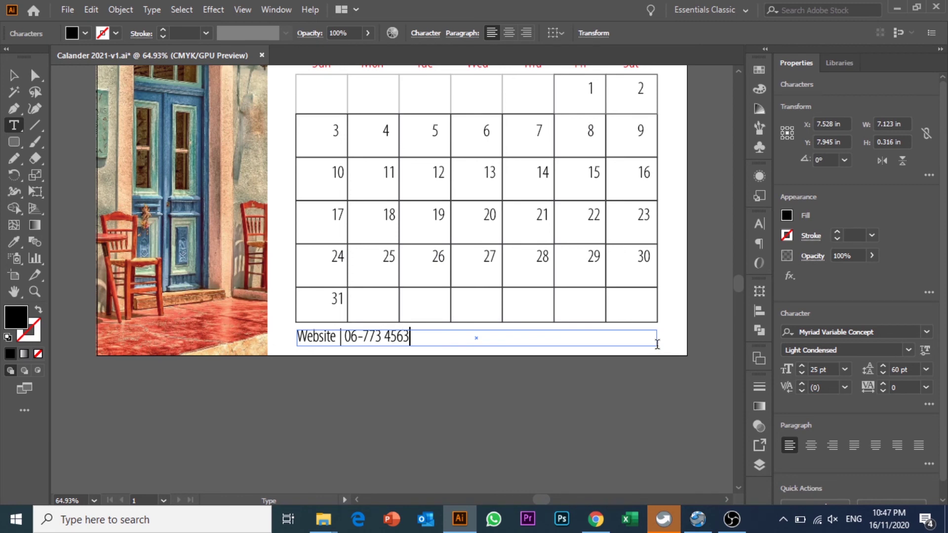
pyautogui.press('BackSpace')
pyautogui.press('Tab')
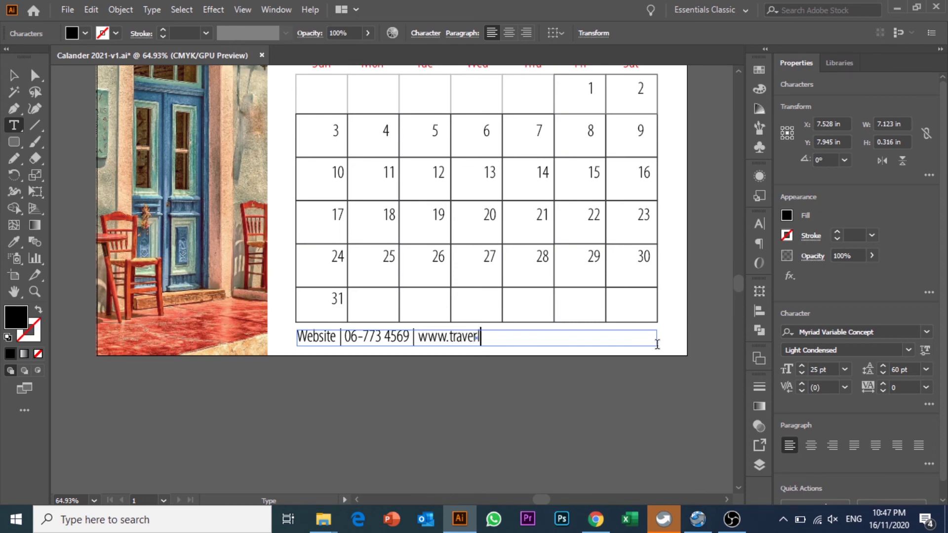
pyautogui.press('BackSpace')
pyautogui.click(14, 75)
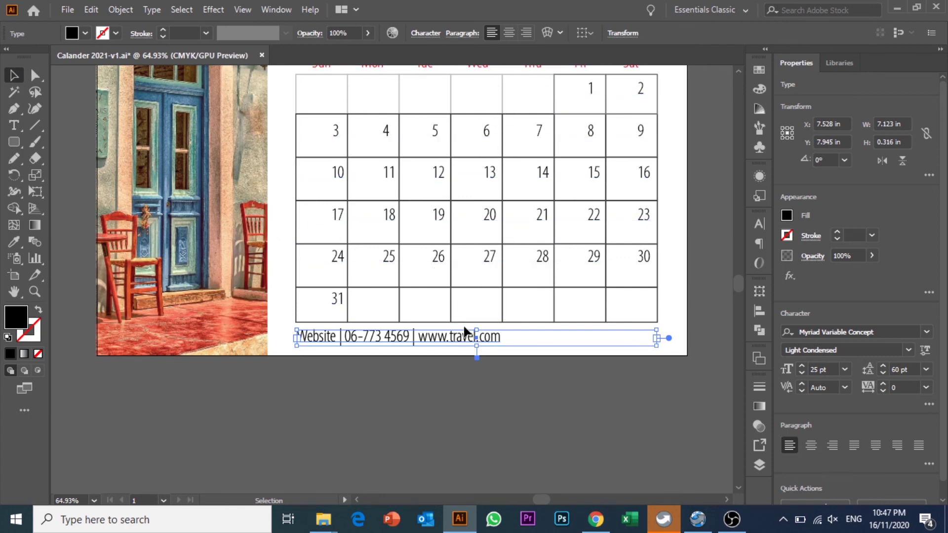
# - Centre-align the footer contact line and reselect its frame
pyautogui.click(509, 33)
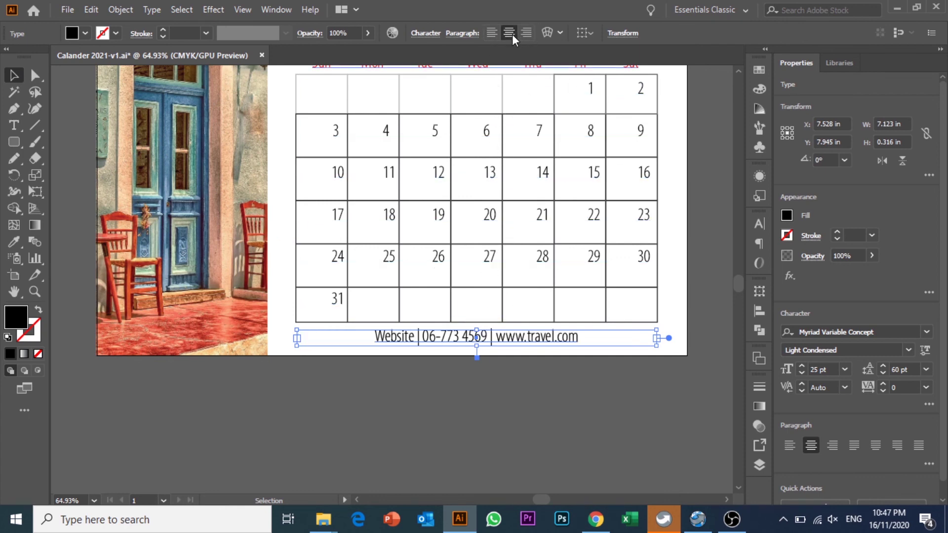
pyautogui.click(494, 387)
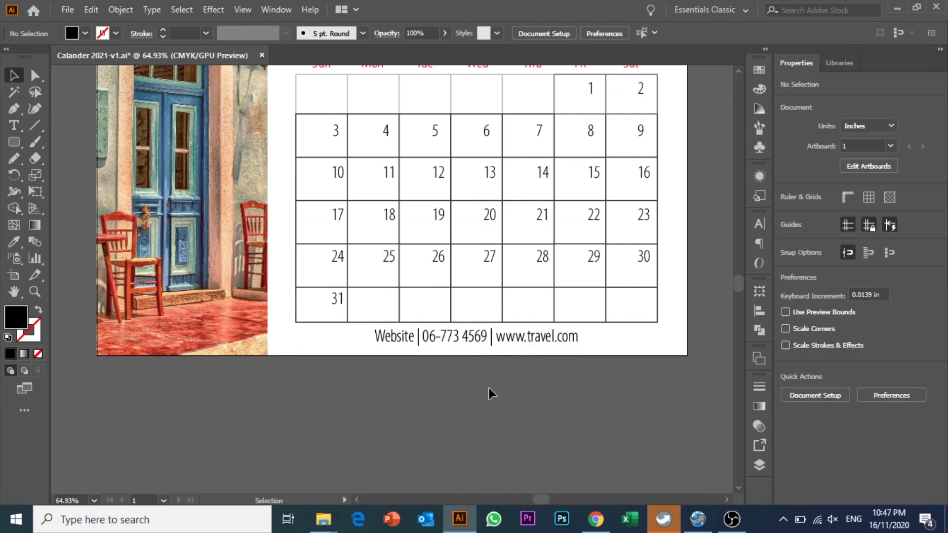
pyautogui.click(444, 334)
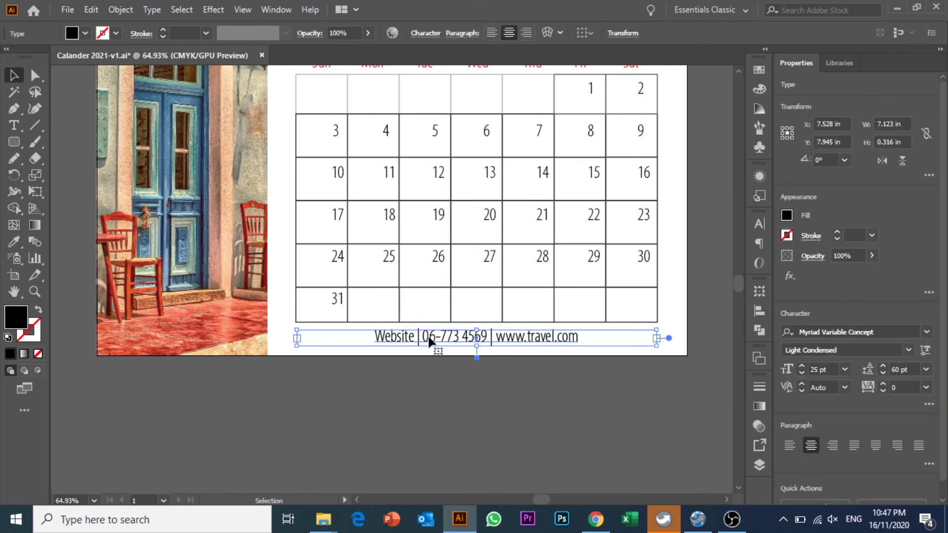
# - Open Tabs (Ctrl+Shift+T), left-align the footer and add a tab stop at 2.54 in
pyautogui.hotkey('ctrl', 'shift', 't')
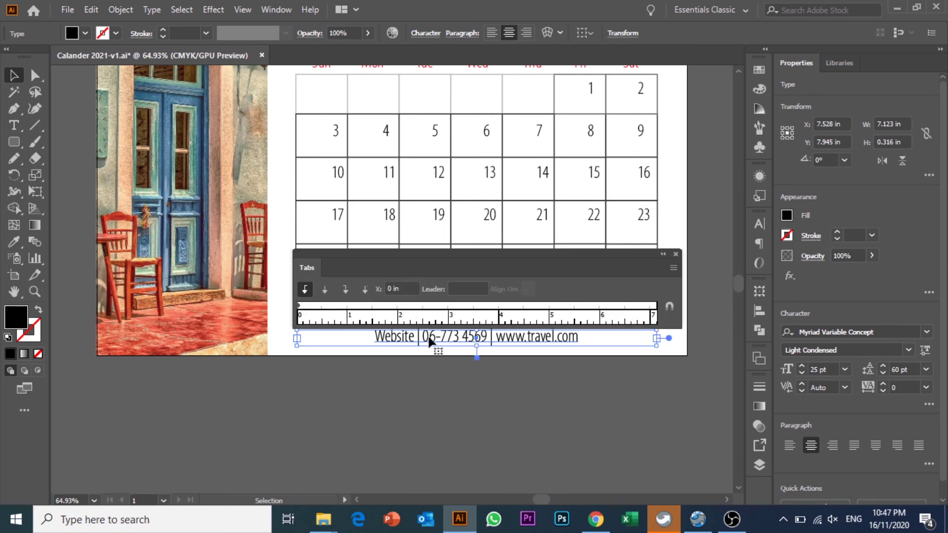
pyautogui.moveTo(440, 252); pyautogui.dragTo(437, 199)
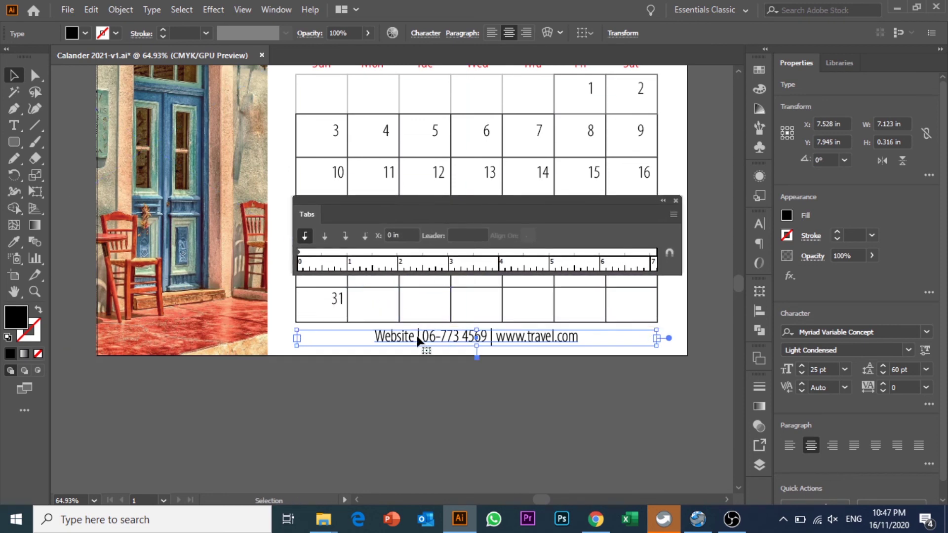
pyautogui.doubleClick(379, 337)
pyautogui.click(375, 338)
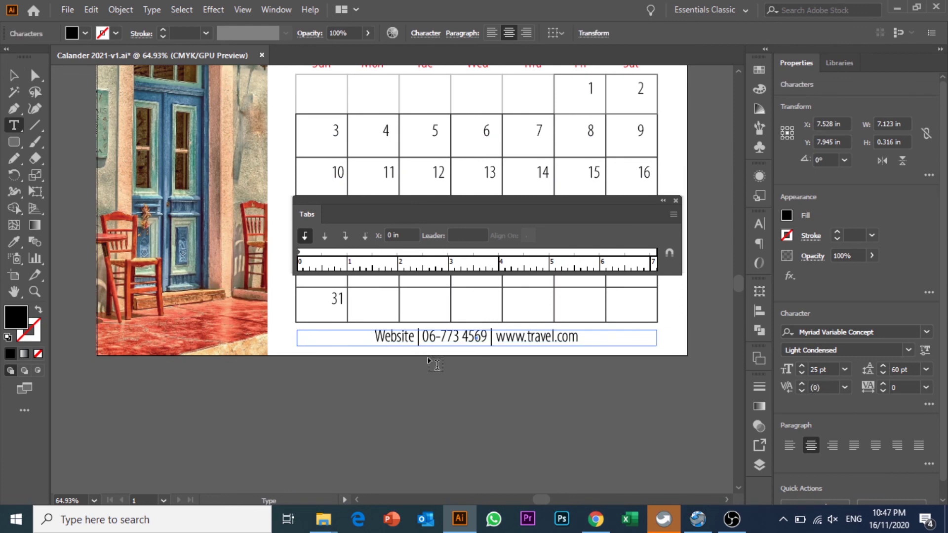
pyautogui.click(425, 337)
pyautogui.moveTo(334, 253); pyautogui.dragTo(423, 252)
pyautogui.press('Tab')
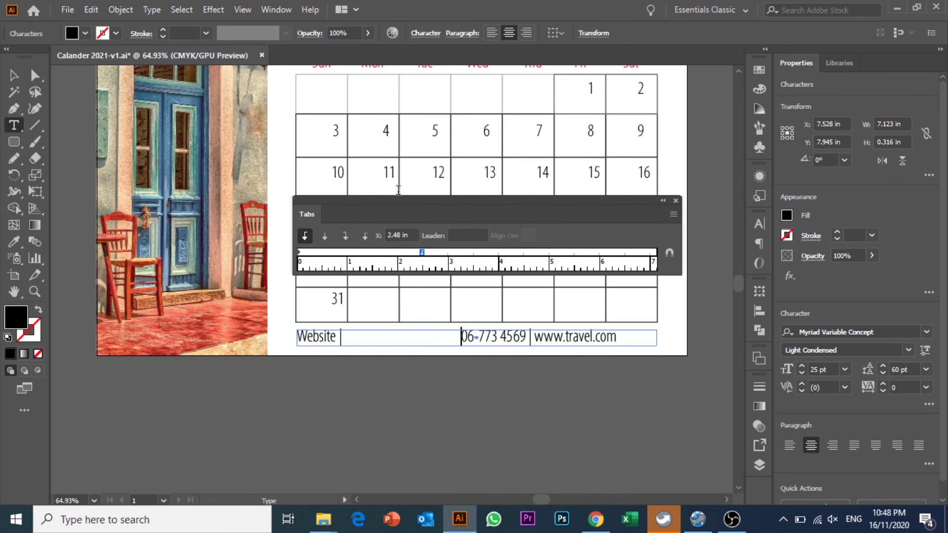
pyautogui.press('BackSpace')
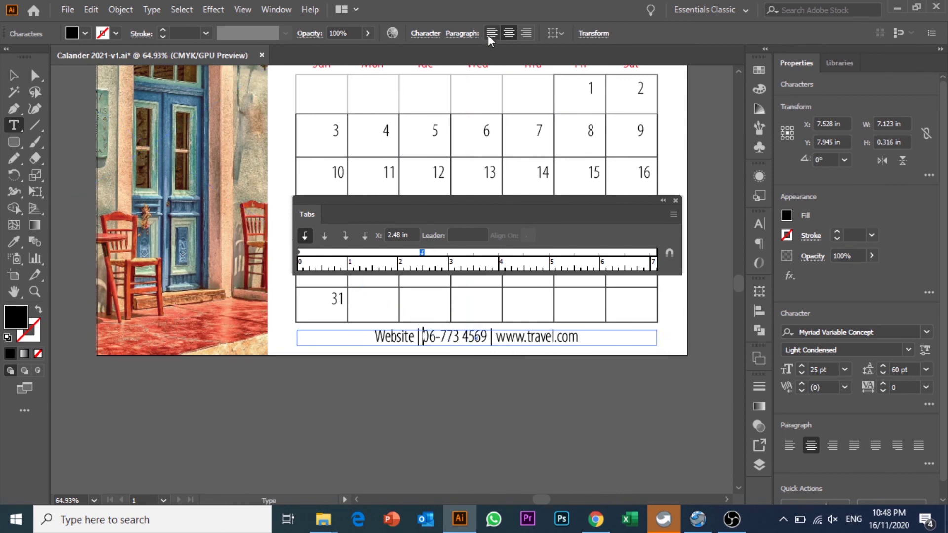
pyautogui.click(489, 34)
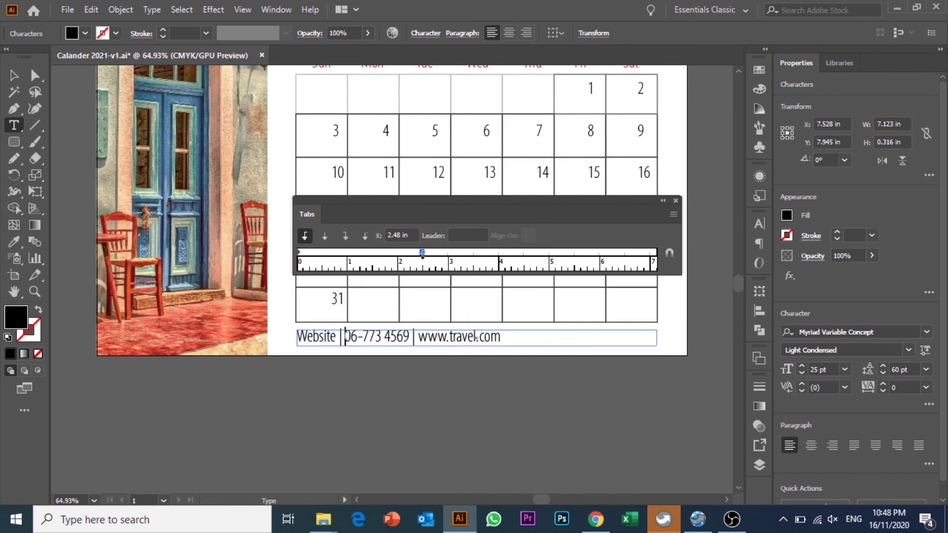
# - Move the stop to 2.12 in and insert tabs around the phone number
pyautogui.moveTo(422, 254); pyautogui.dragTo(397, 261)
pyautogui.press('Tab')
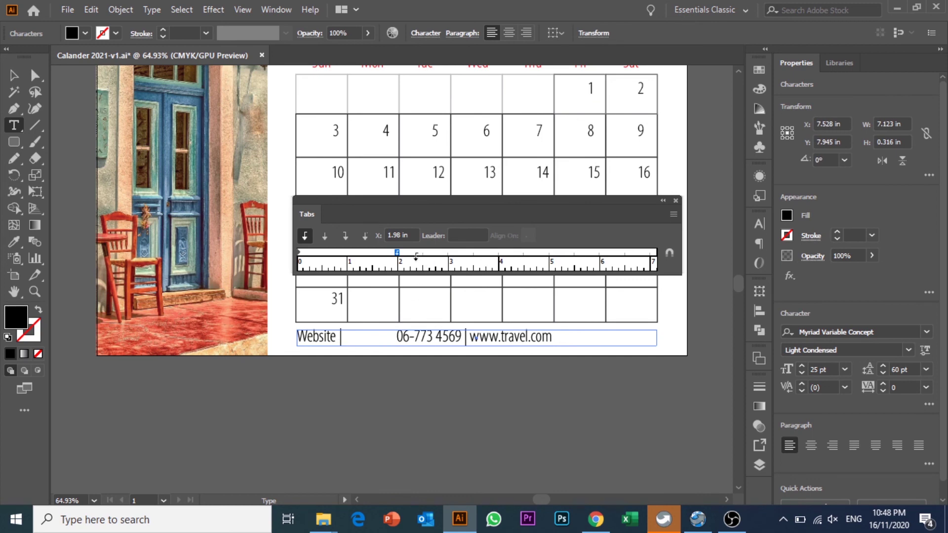
pyautogui.click(351, 340)
pyautogui.press('Tab')
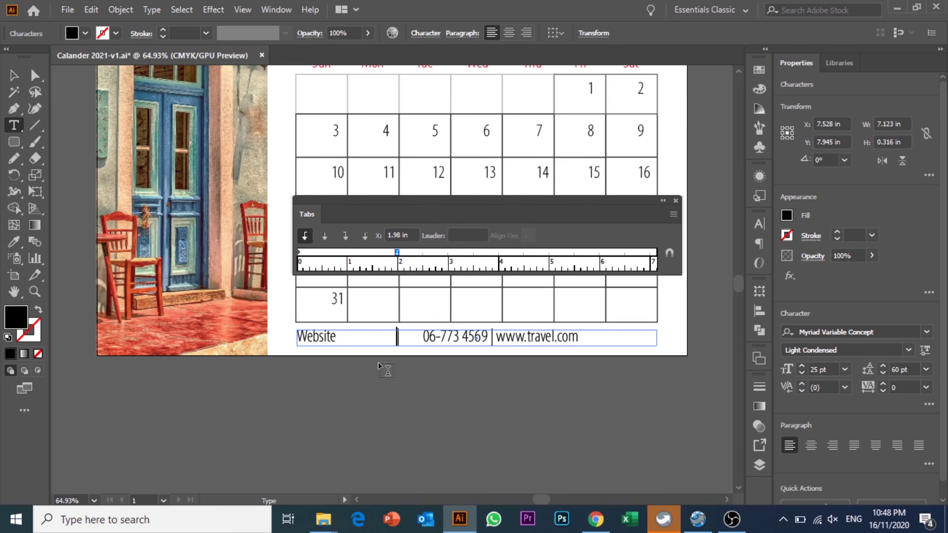
pyautogui.click(493, 340)
pyautogui.press('Tab')
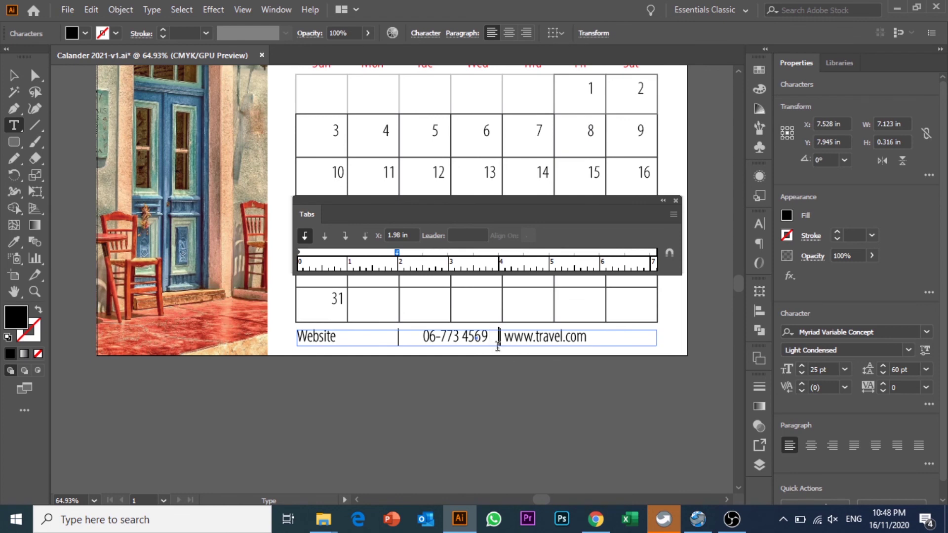
# - Add tab stops at 3.81 in, 5.07 in and 5.42 in for the web address
pyautogui.moveTo(463, 252); pyautogui.dragTo(529, 252)
pyautogui.click(527, 338)
pyautogui.moveTo(528, 252); pyautogui.dragTo(459, 251)
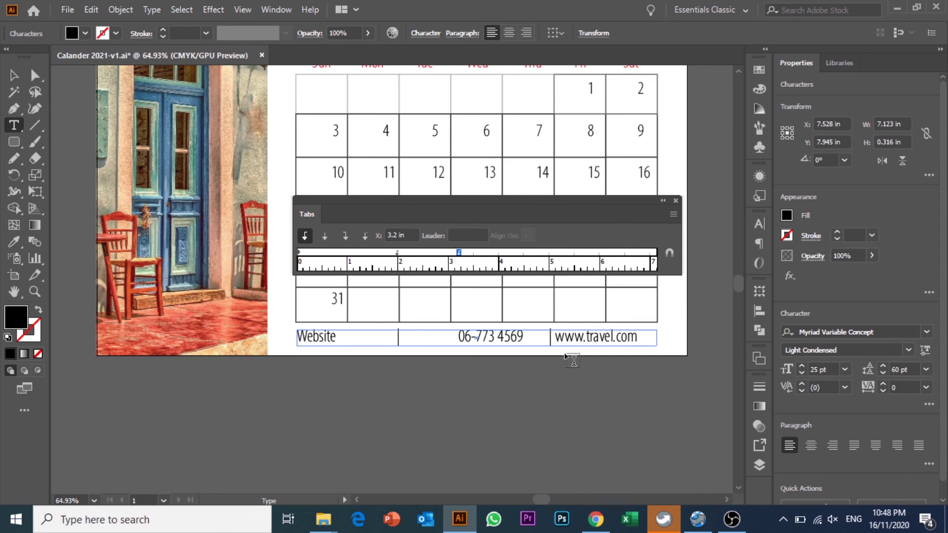
pyautogui.moveTo(526, 253); pyautogui.dragTo(546, 251)
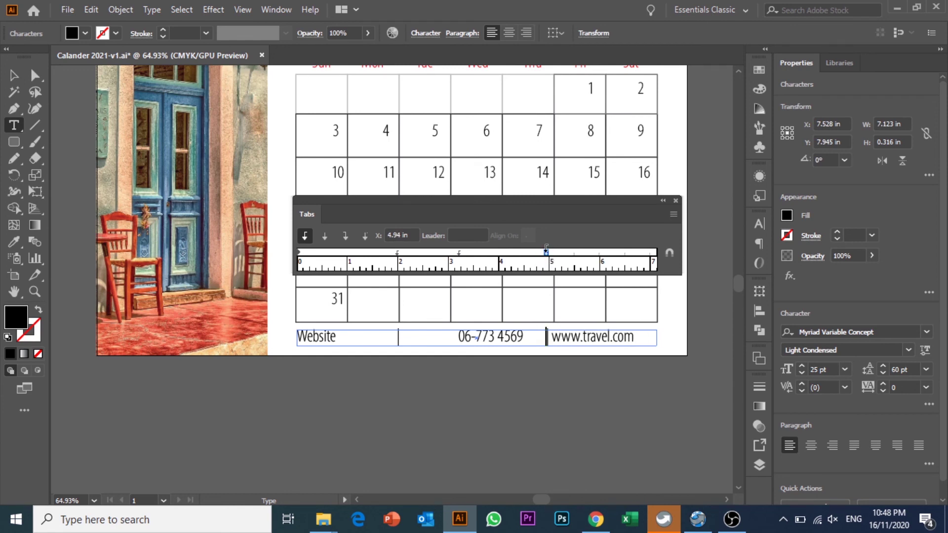
pyautogui.click(583, 252)
pyautogui.moveTo(584, 252)
pyautogui.mouseDown()
pyautogui.moveTo(604, 252)
pyautogui.moveTo(577, 251)
pyautogui.mouseUp()
pyautogui.press('Tab')
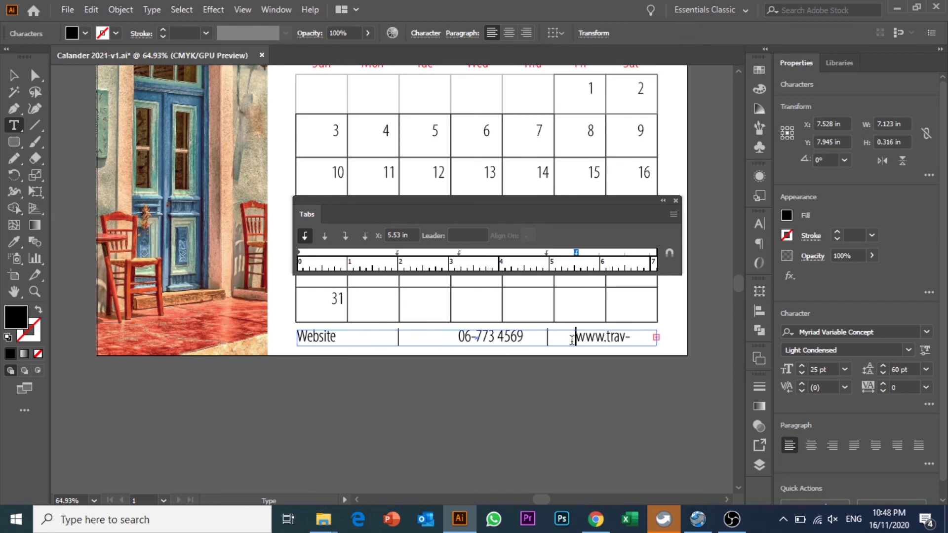
pyautogui.moveTo(576, 252); pyautogui.dragTo(566, 251)
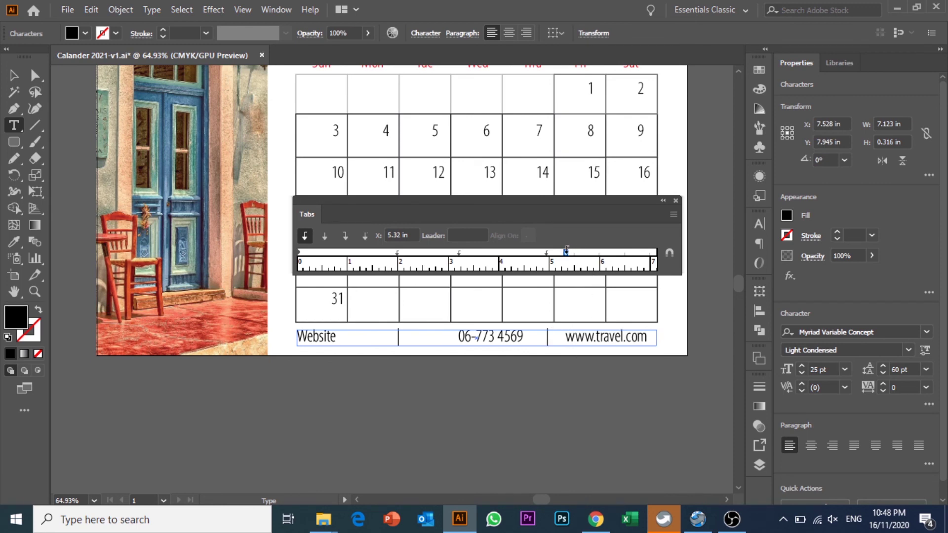
# - Add a 0.65 in stop with a tab before Website, plus a 2.9 in stop
pyautogui.click(338, 337)
pyautogui.click(329, 253)
pyautogui.click(302, 339)
pyautogui.press('Tab')
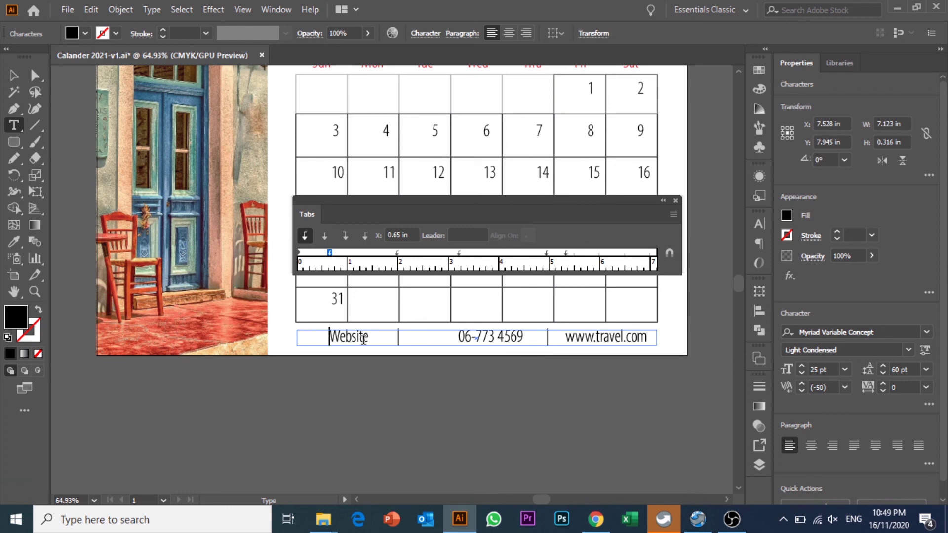
pyautogui.click(458, 337)
pyautogui.moveTo(459, 252); pyautogui.dragTo(440, 253)
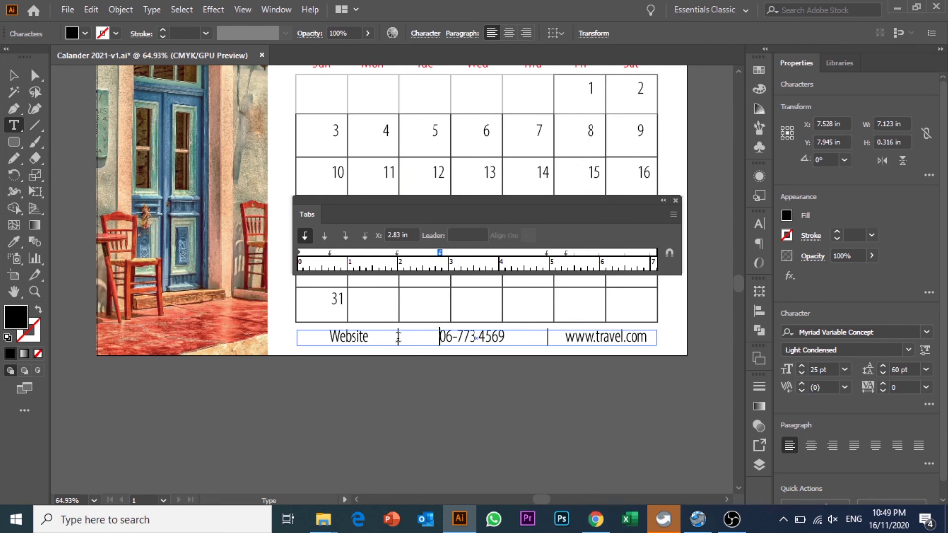
# - Adjust the tab stops to 1.98 in and 5.06 in, then close Tabs
pyautogui.click(399, 253)
pyautogui.moveTo(400, 256); pyautogui.dragTo(399, 258)
pyautogui.moveTo(545, 256)
pyautogui.mouseDown()
pyautogui.moveTo(556, 263)
pyautogui.moveTo(539, 261)
pyautogui.mouseUp()
pyautogui.click(675, 201)
pyautogui.click(14, 75)
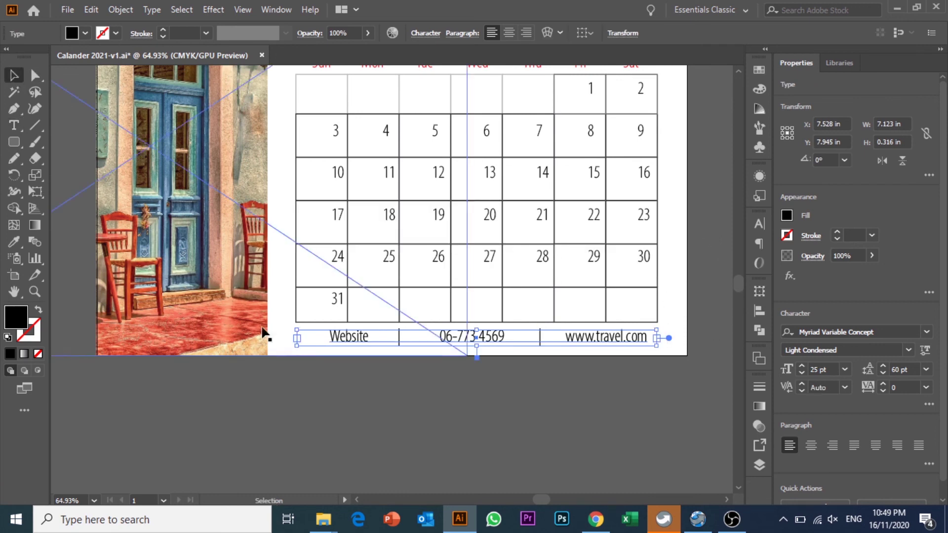
pyautogui.click(377, 401)
pyautogui.scroll(5, 378, 401)
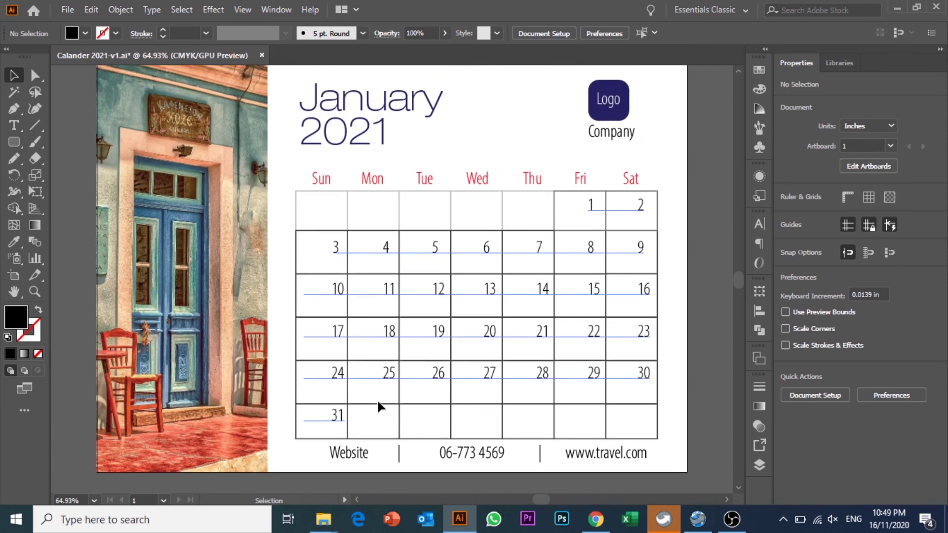
pyautogui.scroll(1, 379, 408)
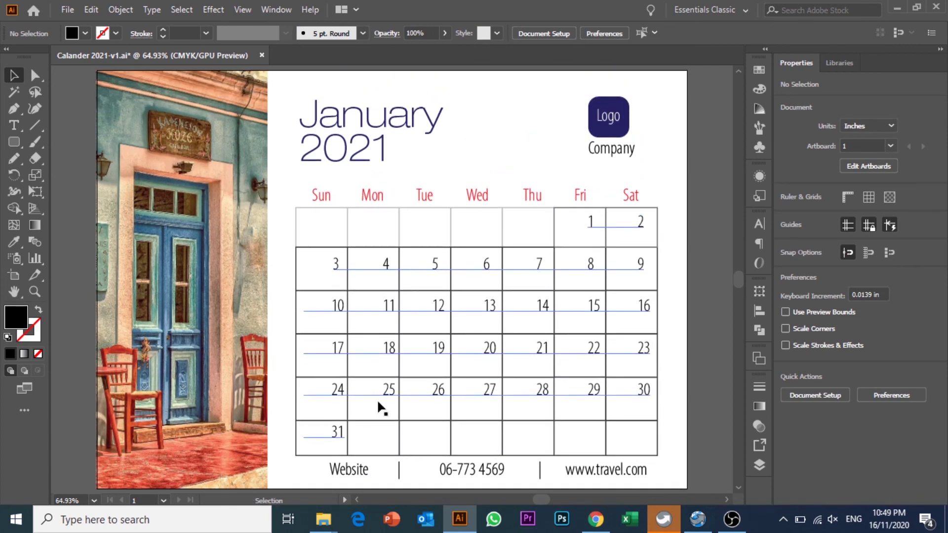